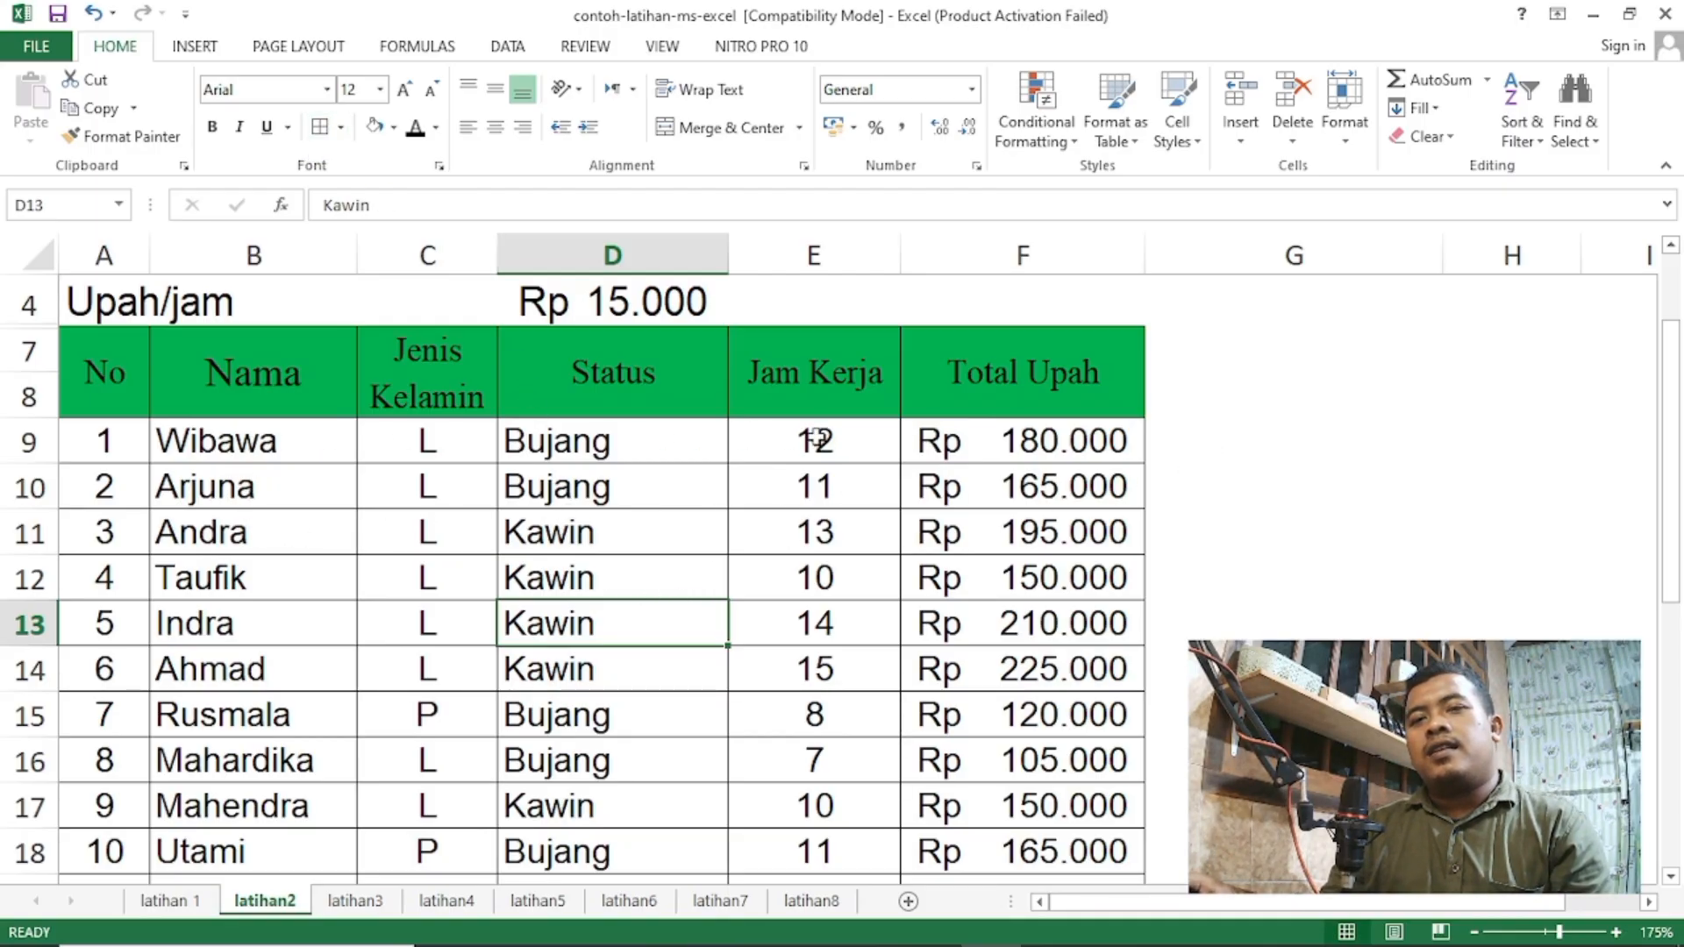
# Retype the name in cell B9 entirely in lowercase letters.
pyautogui.click(257, 454)
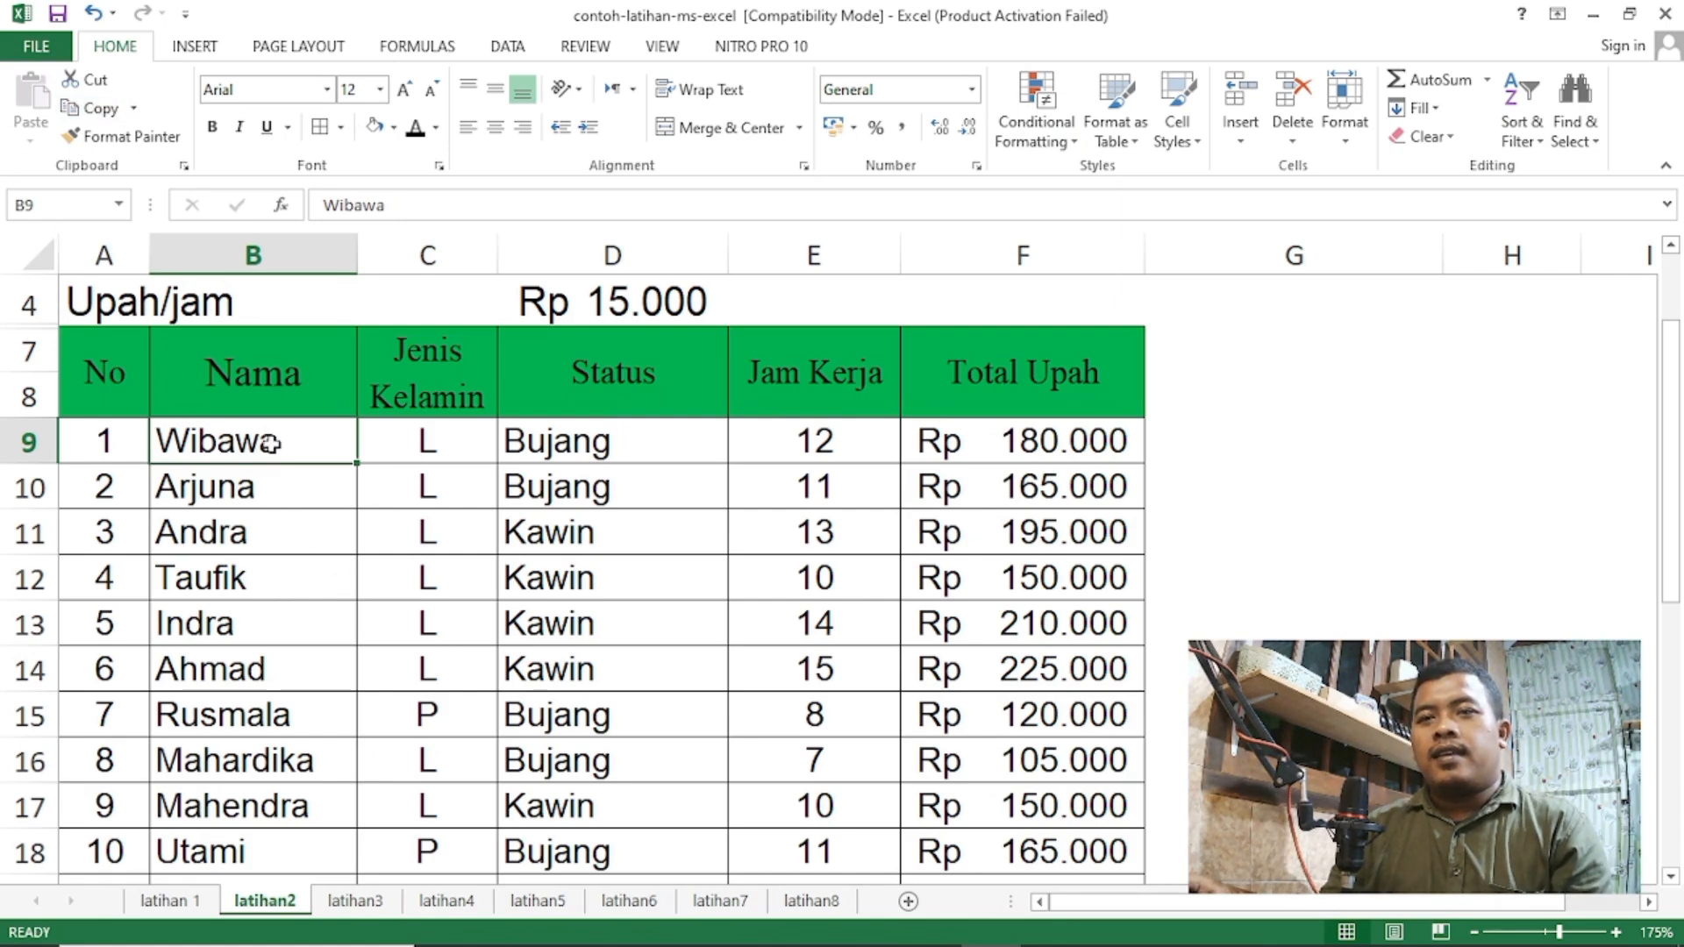
pyautogui.click(267, 484)
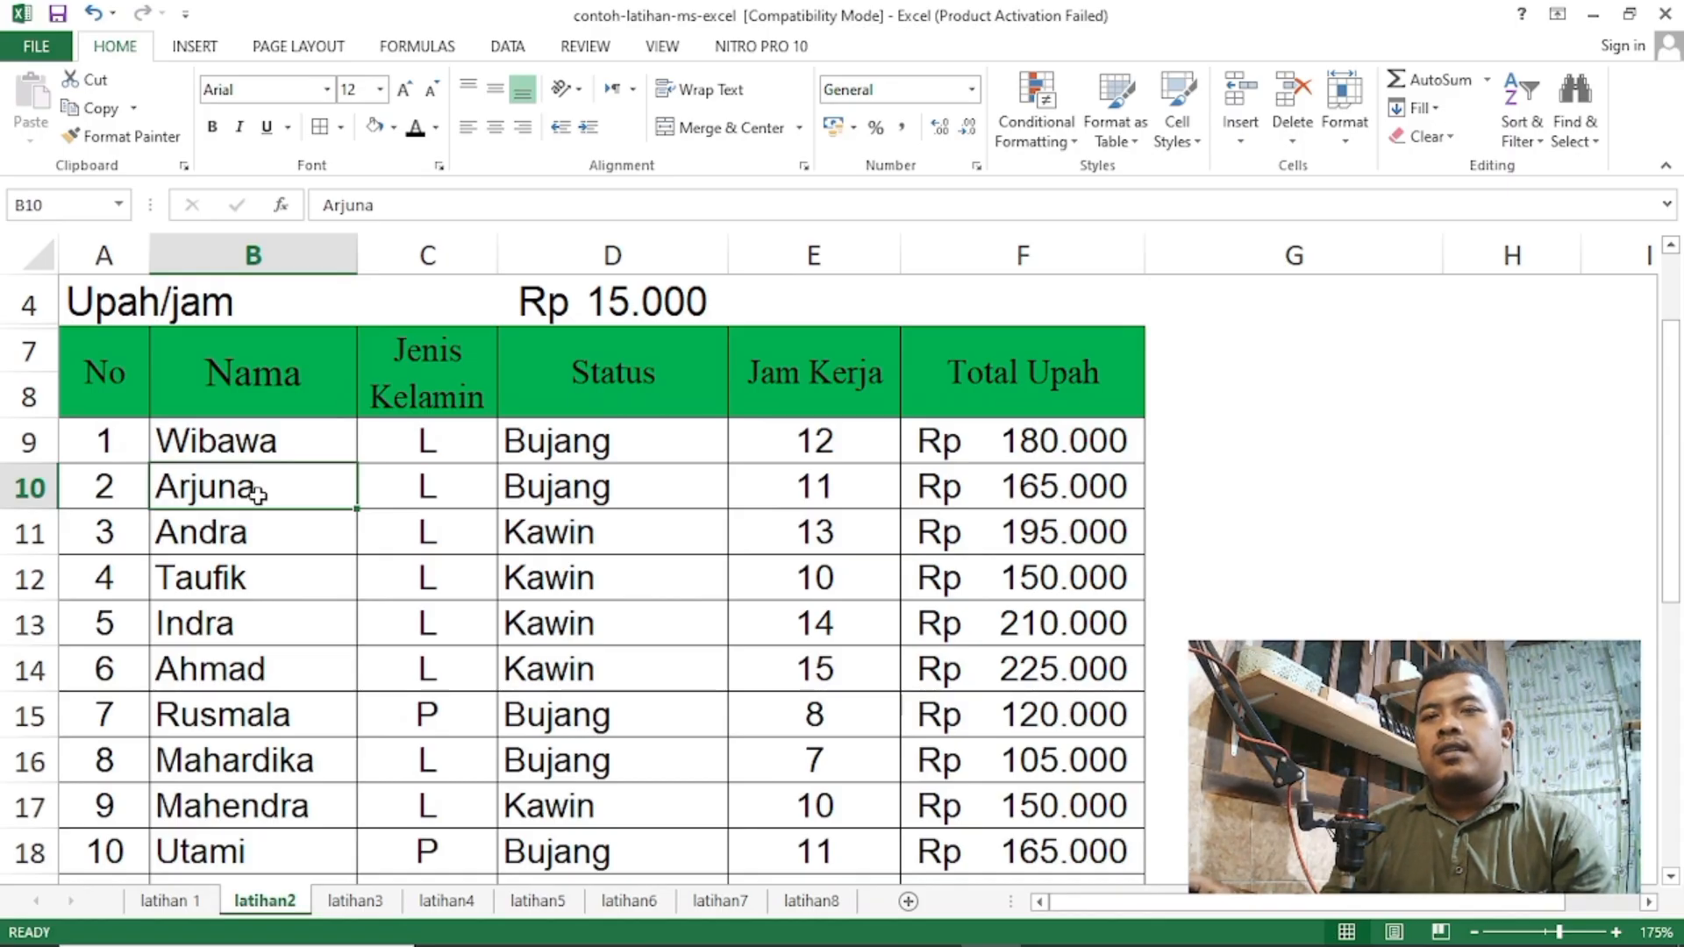
pyautogui.click(265, 448)
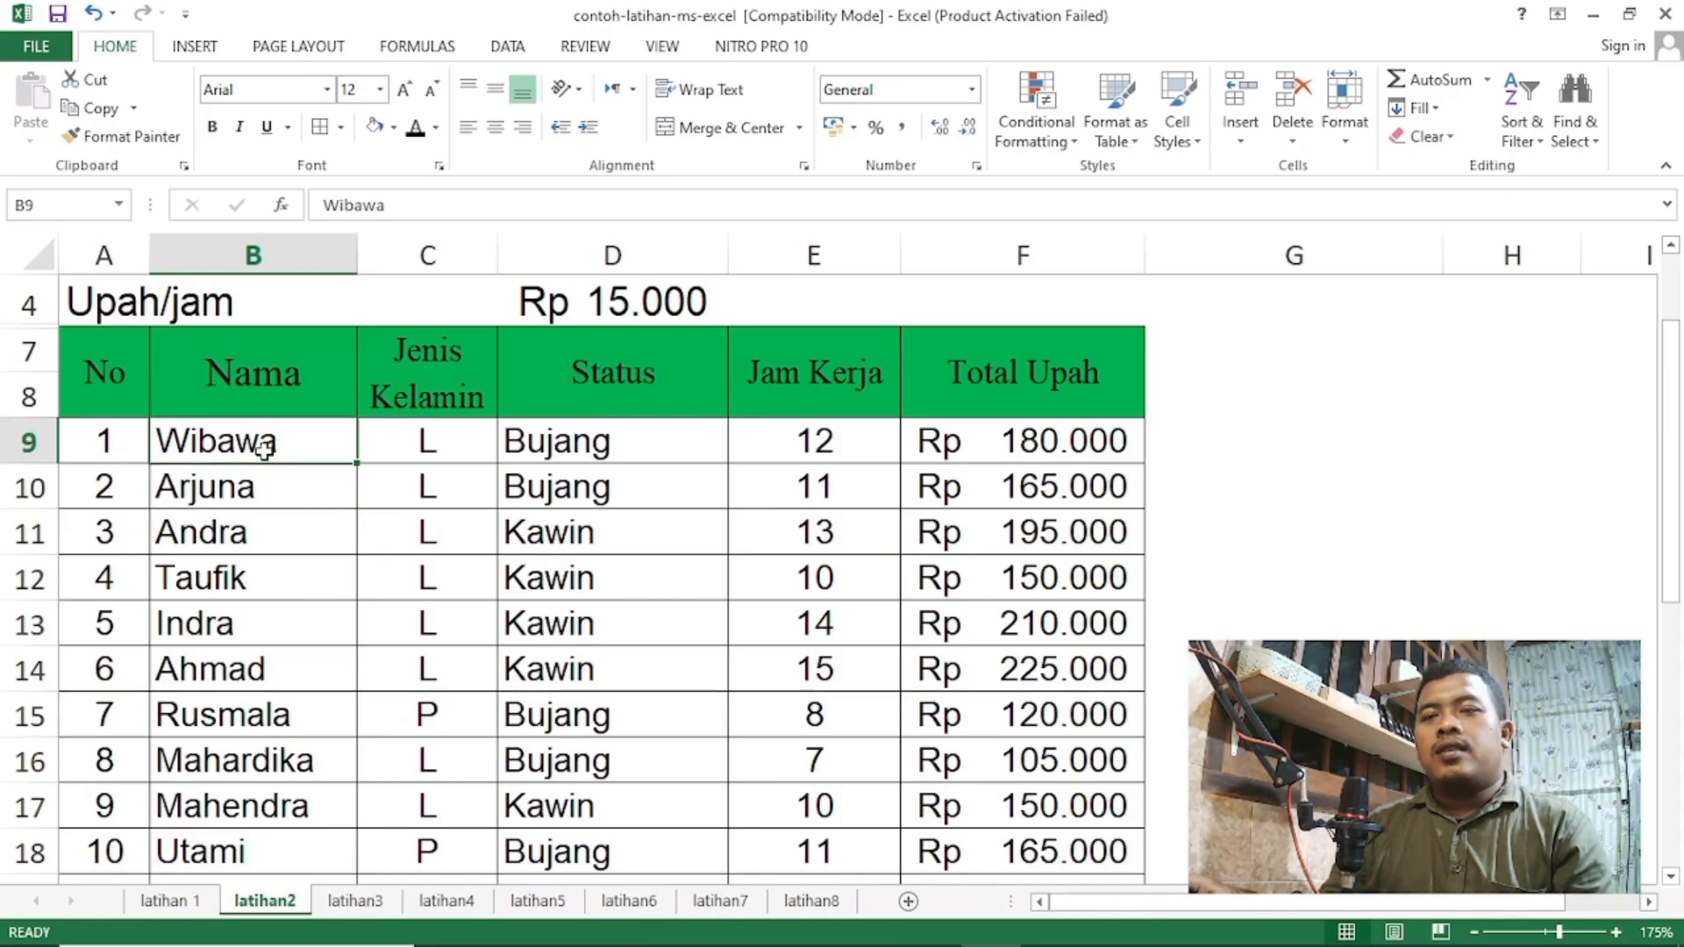
pyautogui.doubleClick(265, 448)
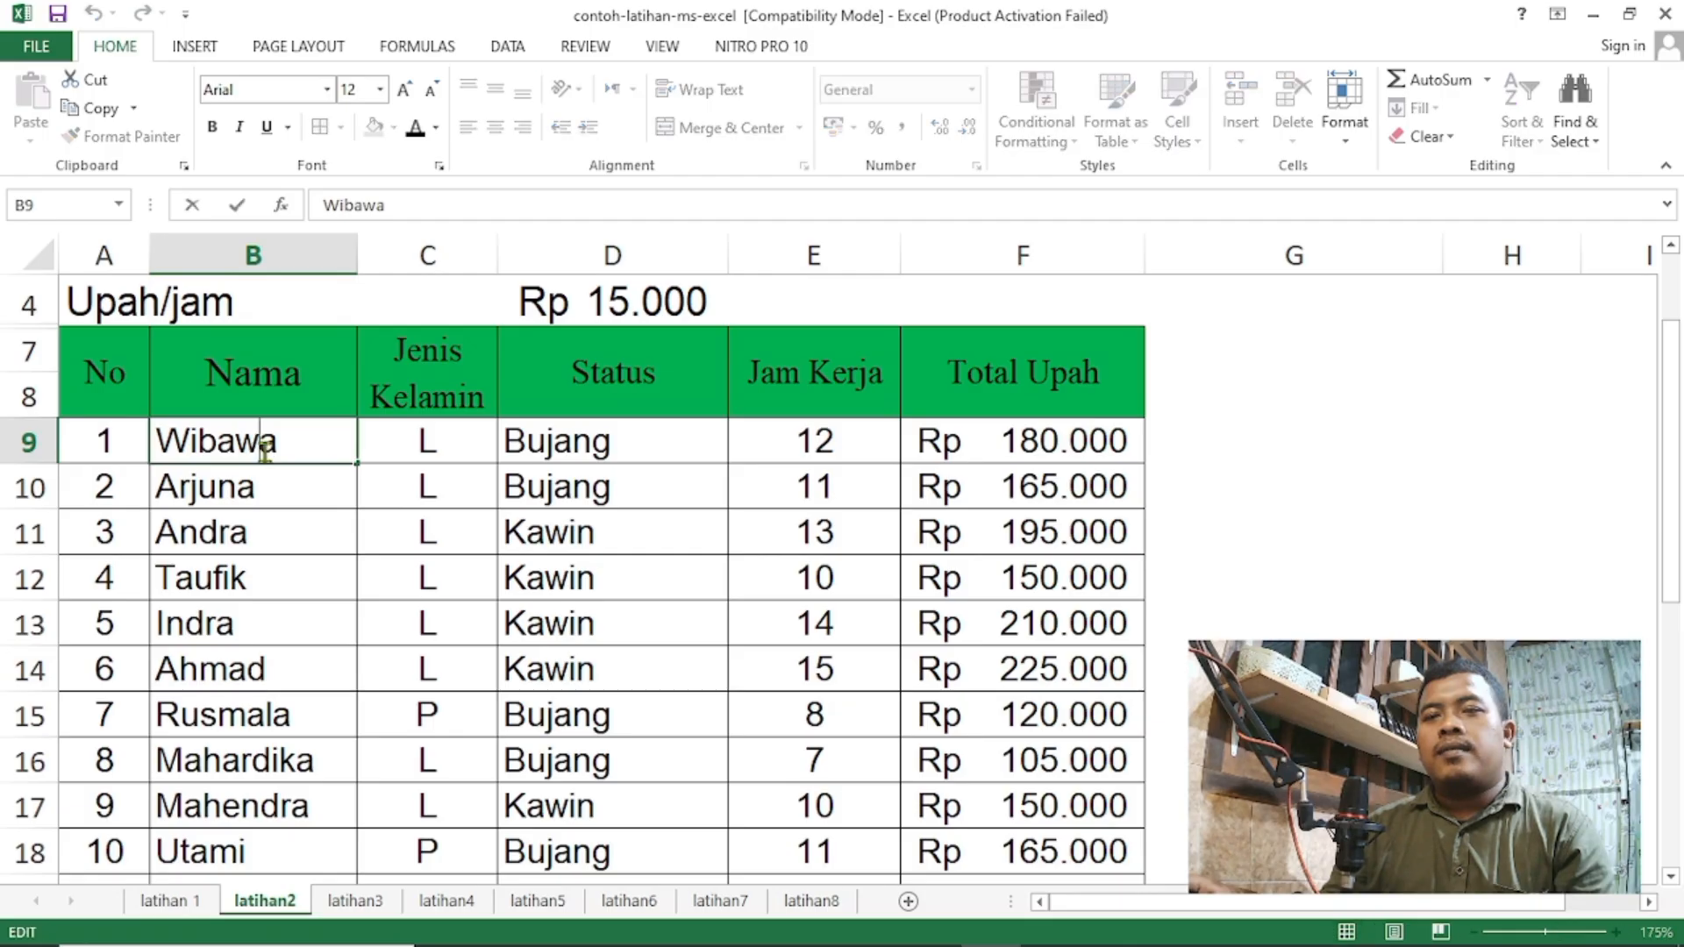
pyautogui.moveTo(296, 444); pyautogui.dragTo(154, 444)
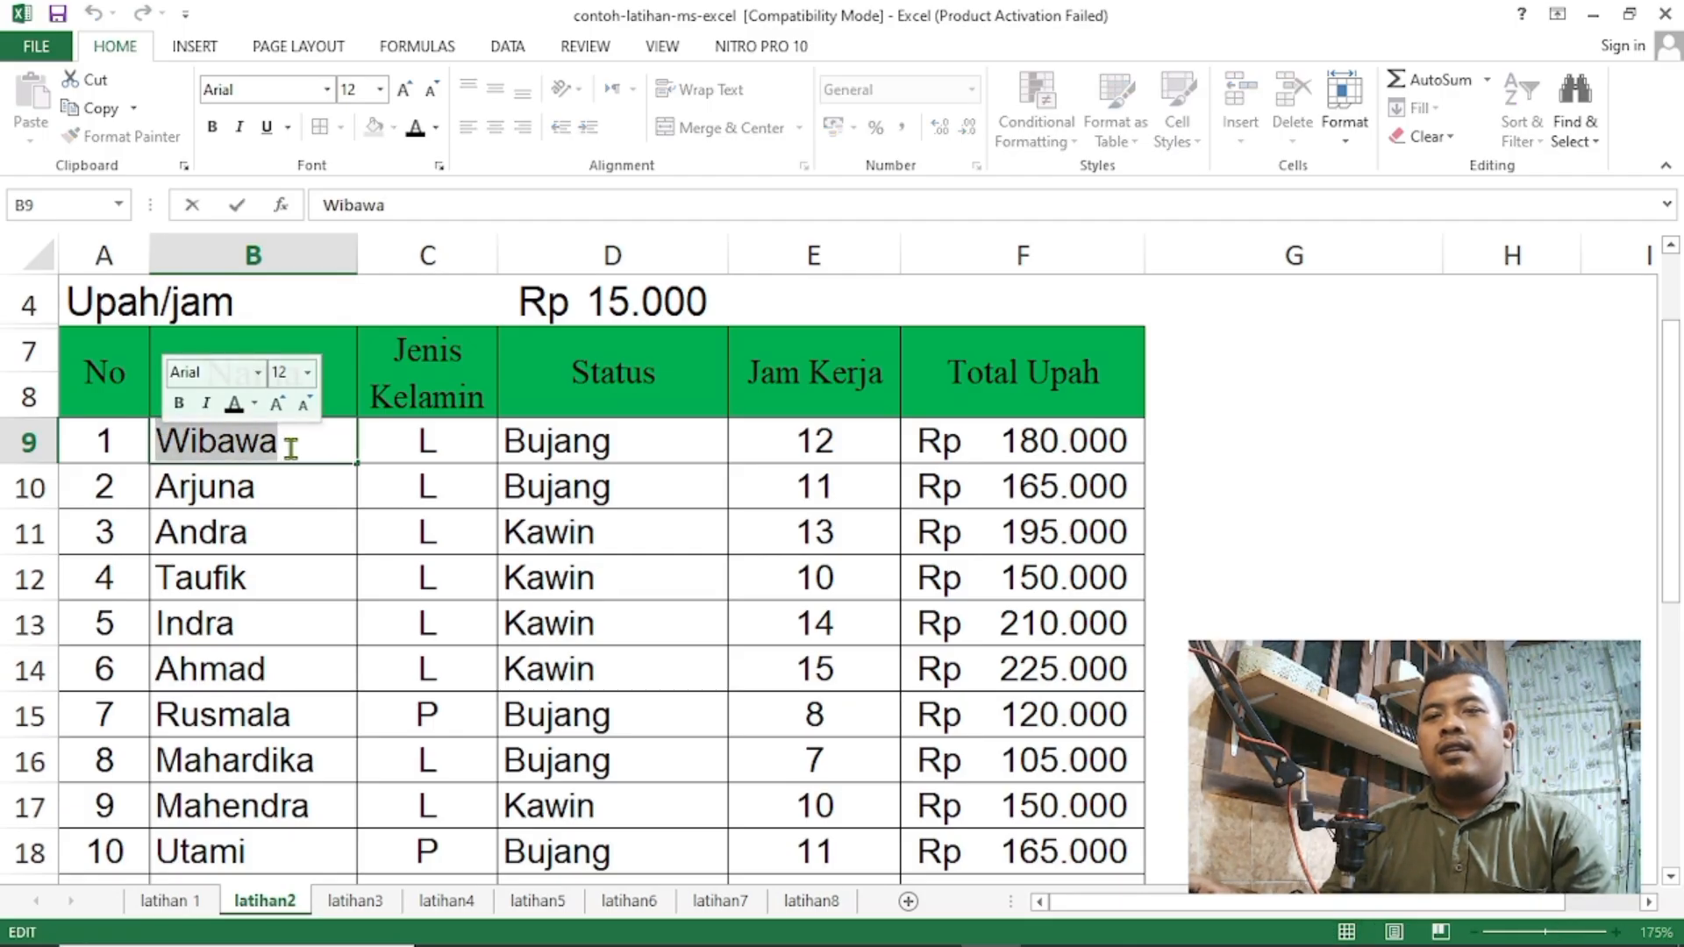
pyautogui.click(291, 448)
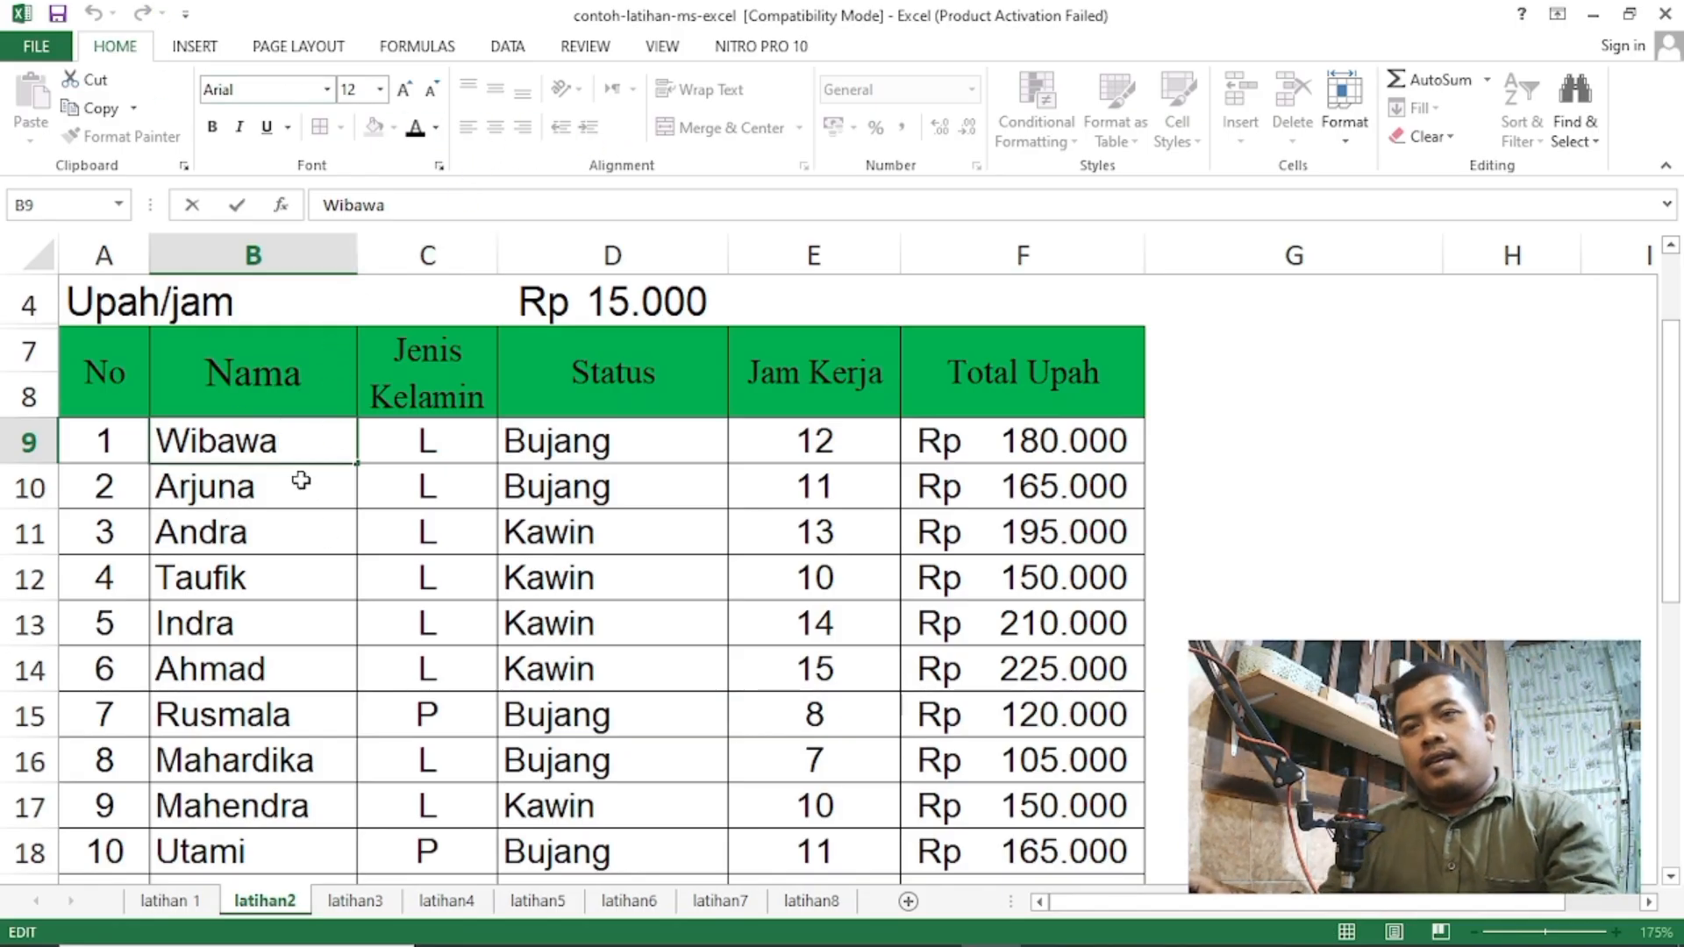
pyautogui.moveTo(311, 442); pyautogui.dragTo(162, 443)
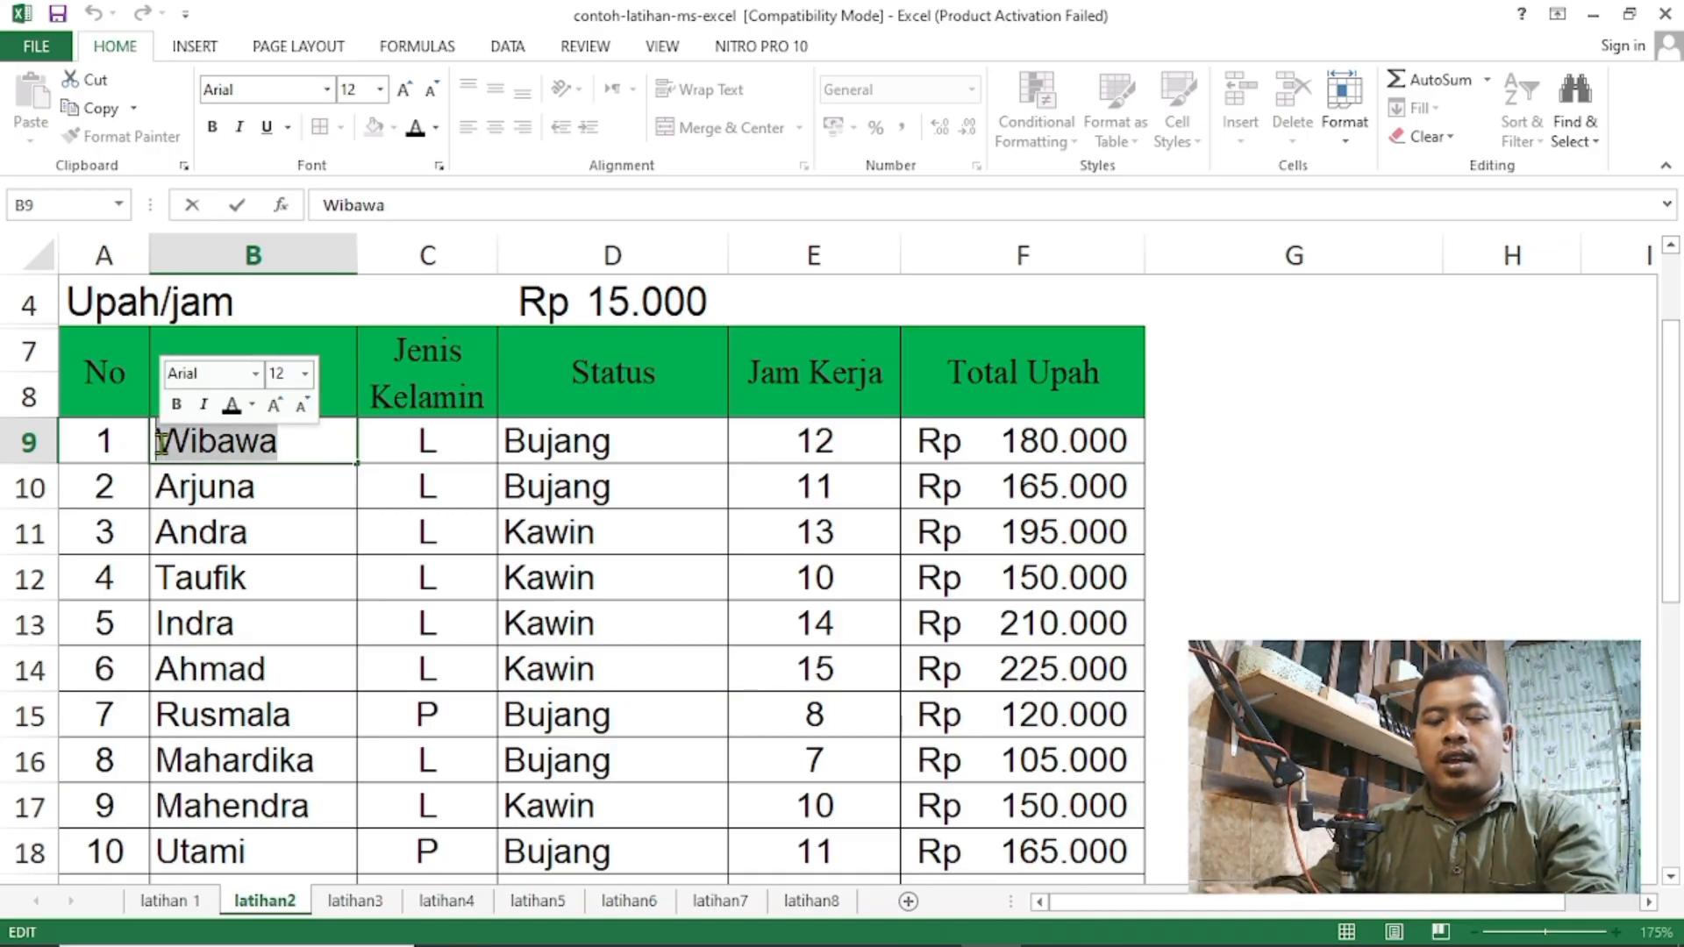
pyautogui.write('wibawa')
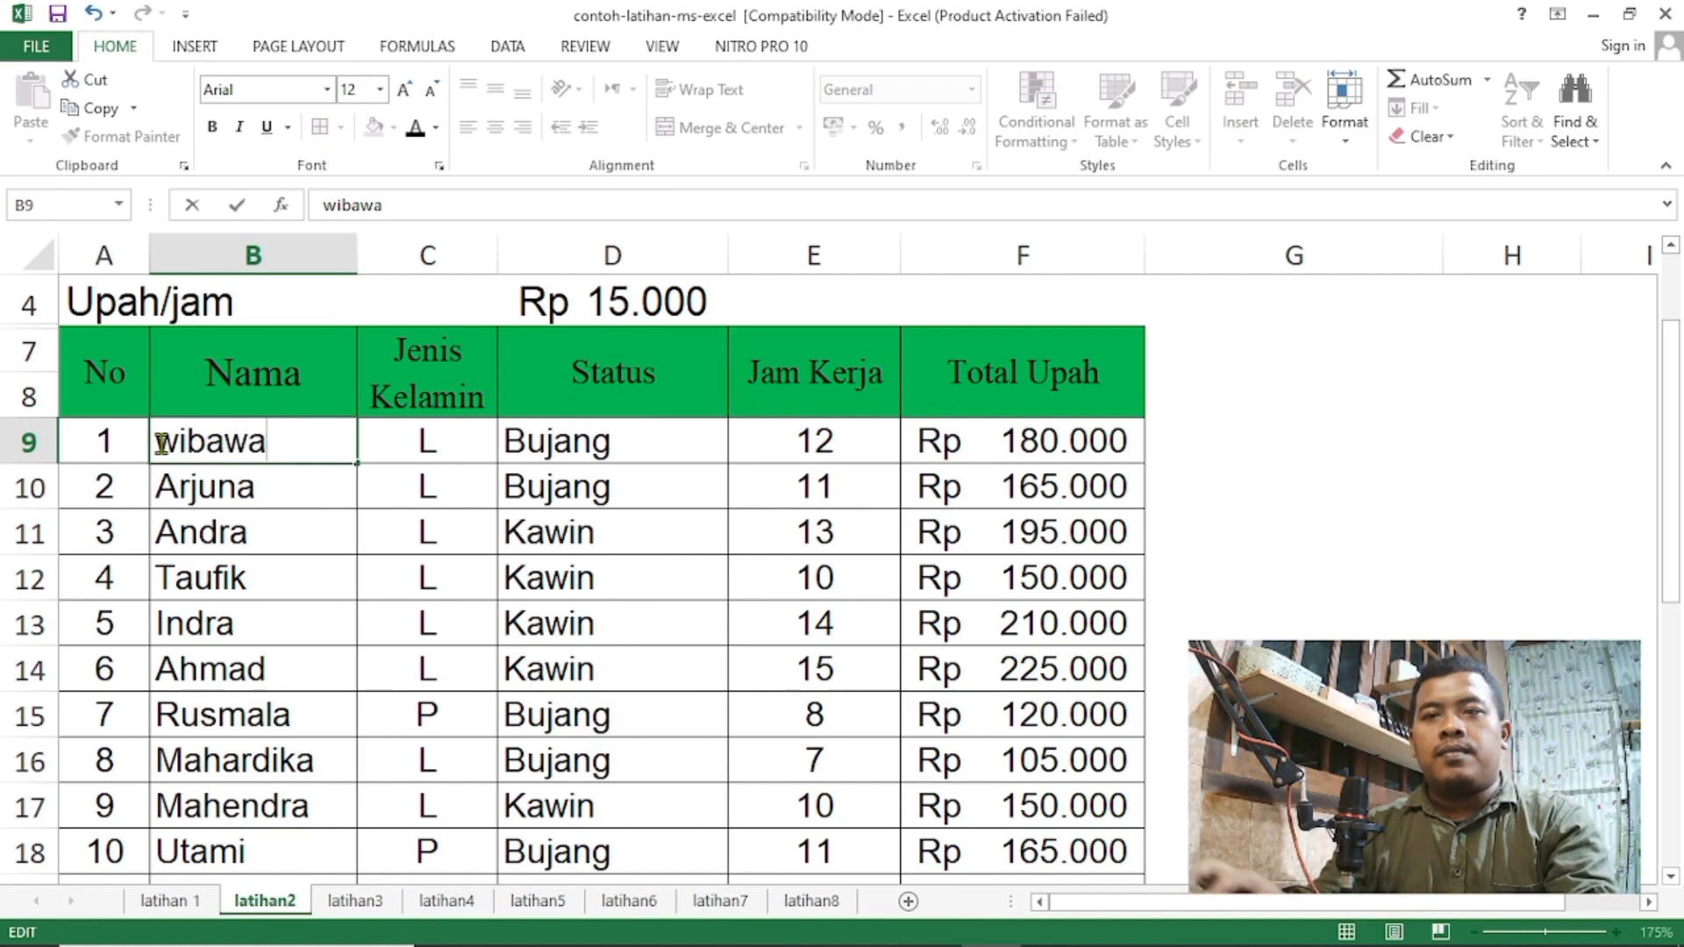
pyautogui.click(276, 484)
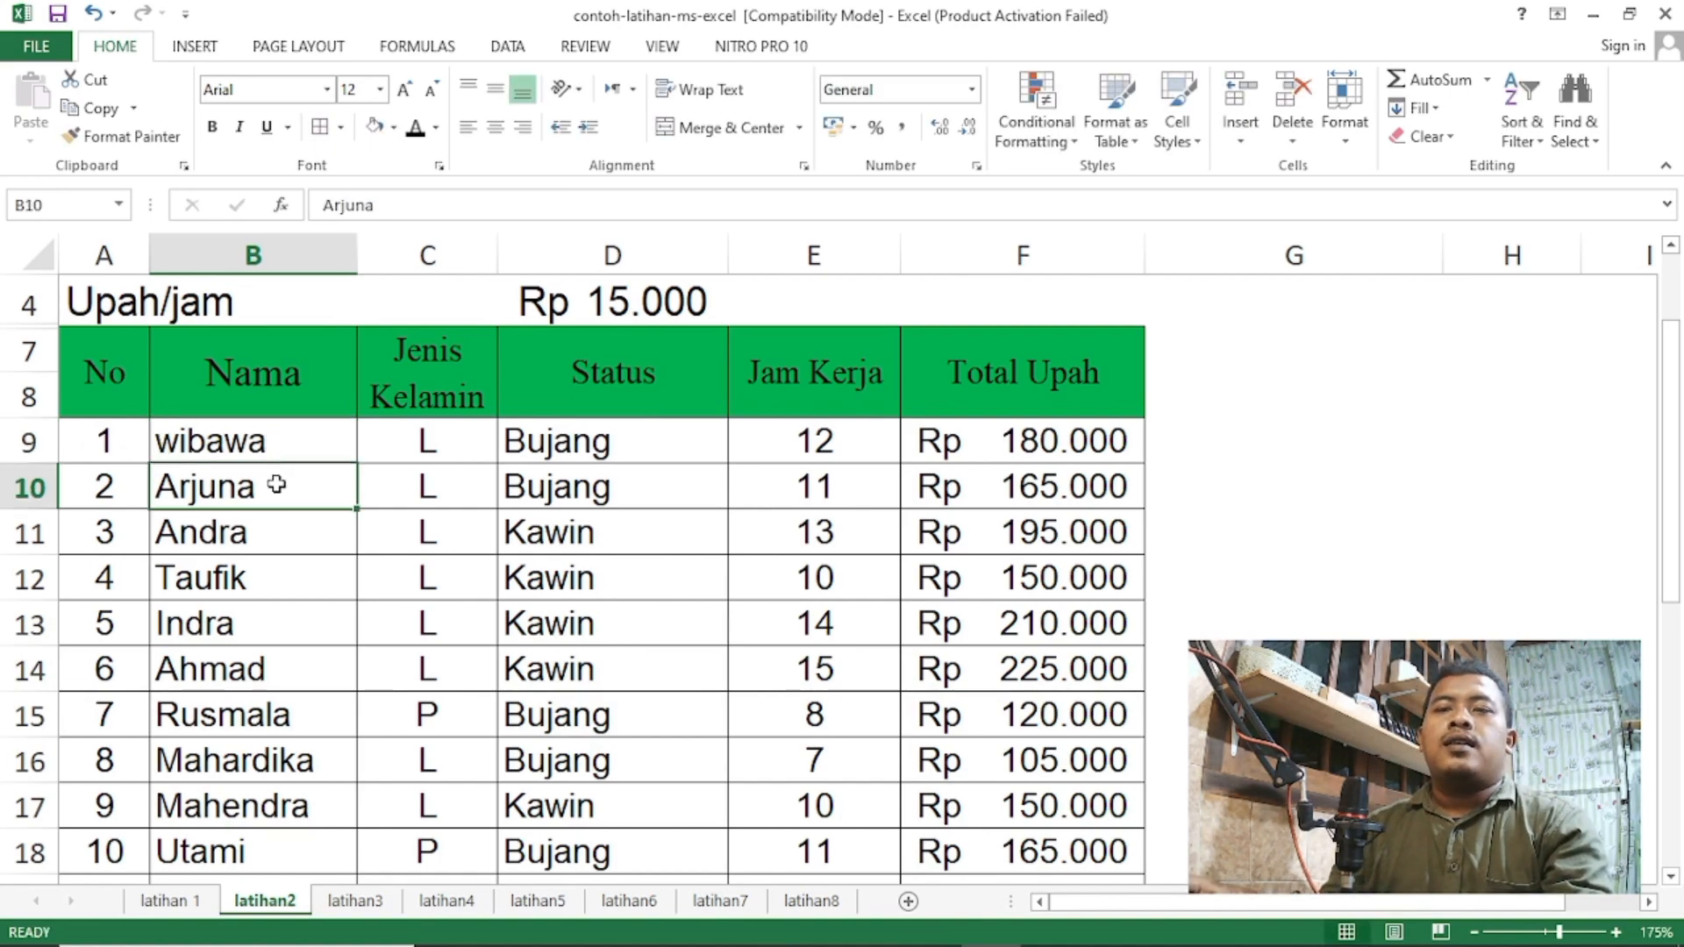
pyautogui.click(249, 537)
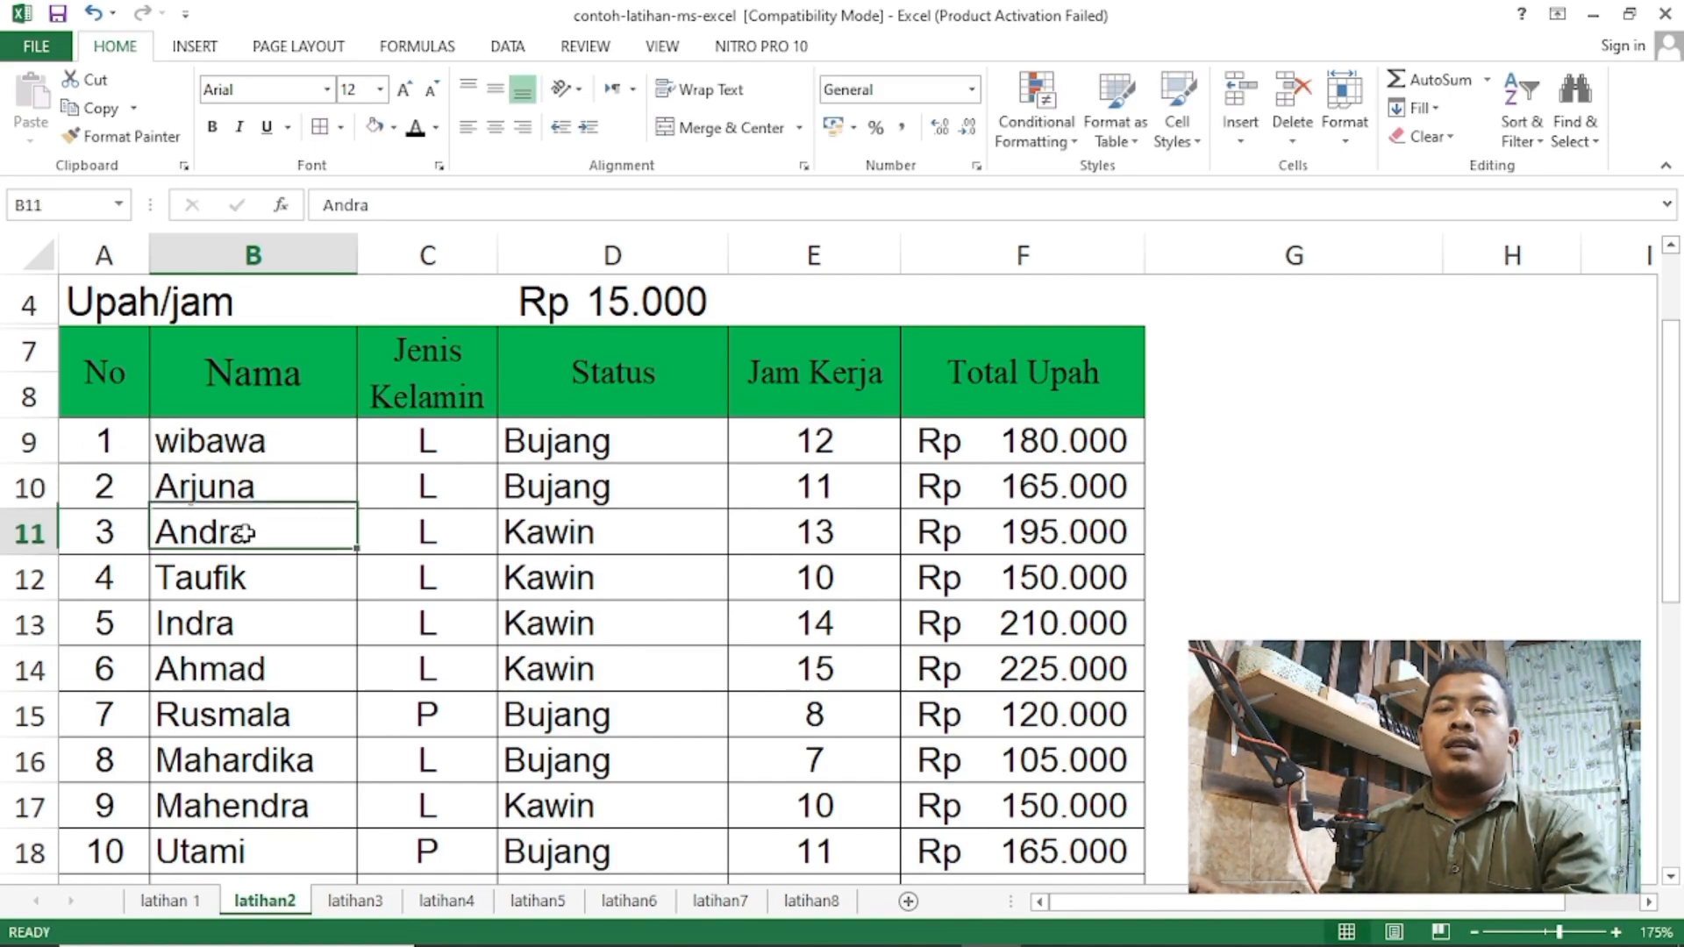
pyautogui.click(260, 442)
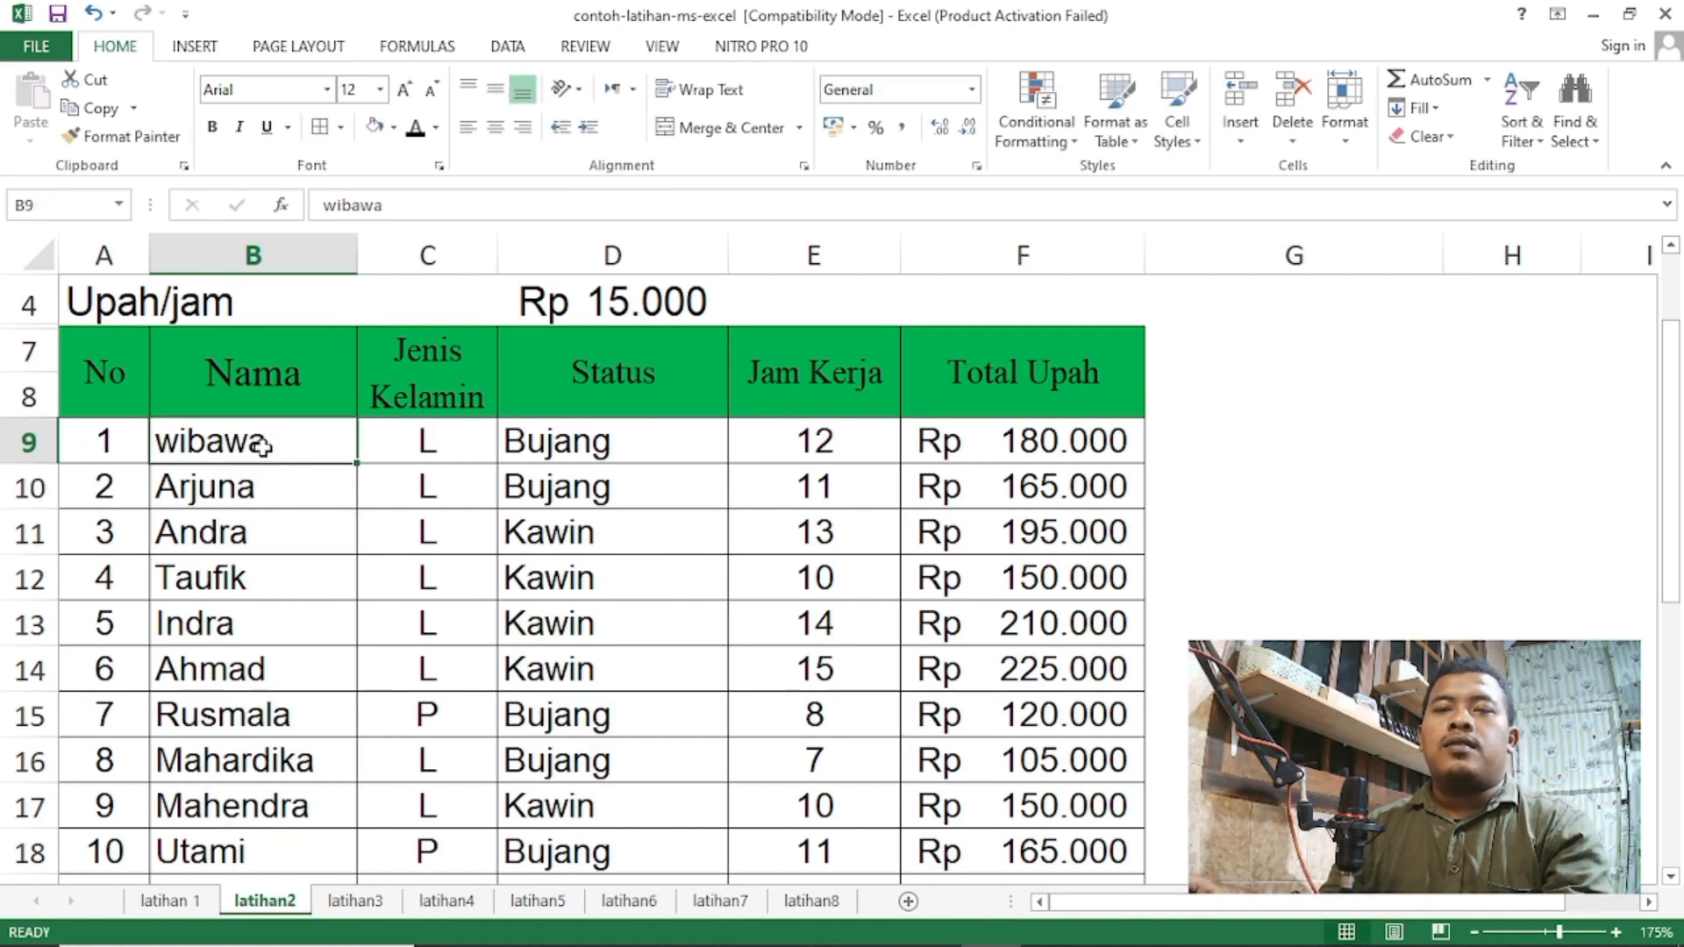
pyautogui.click(245, 491)
pyautogui.moveTo(200, 441); pyautogui.dragTo(650, 682)
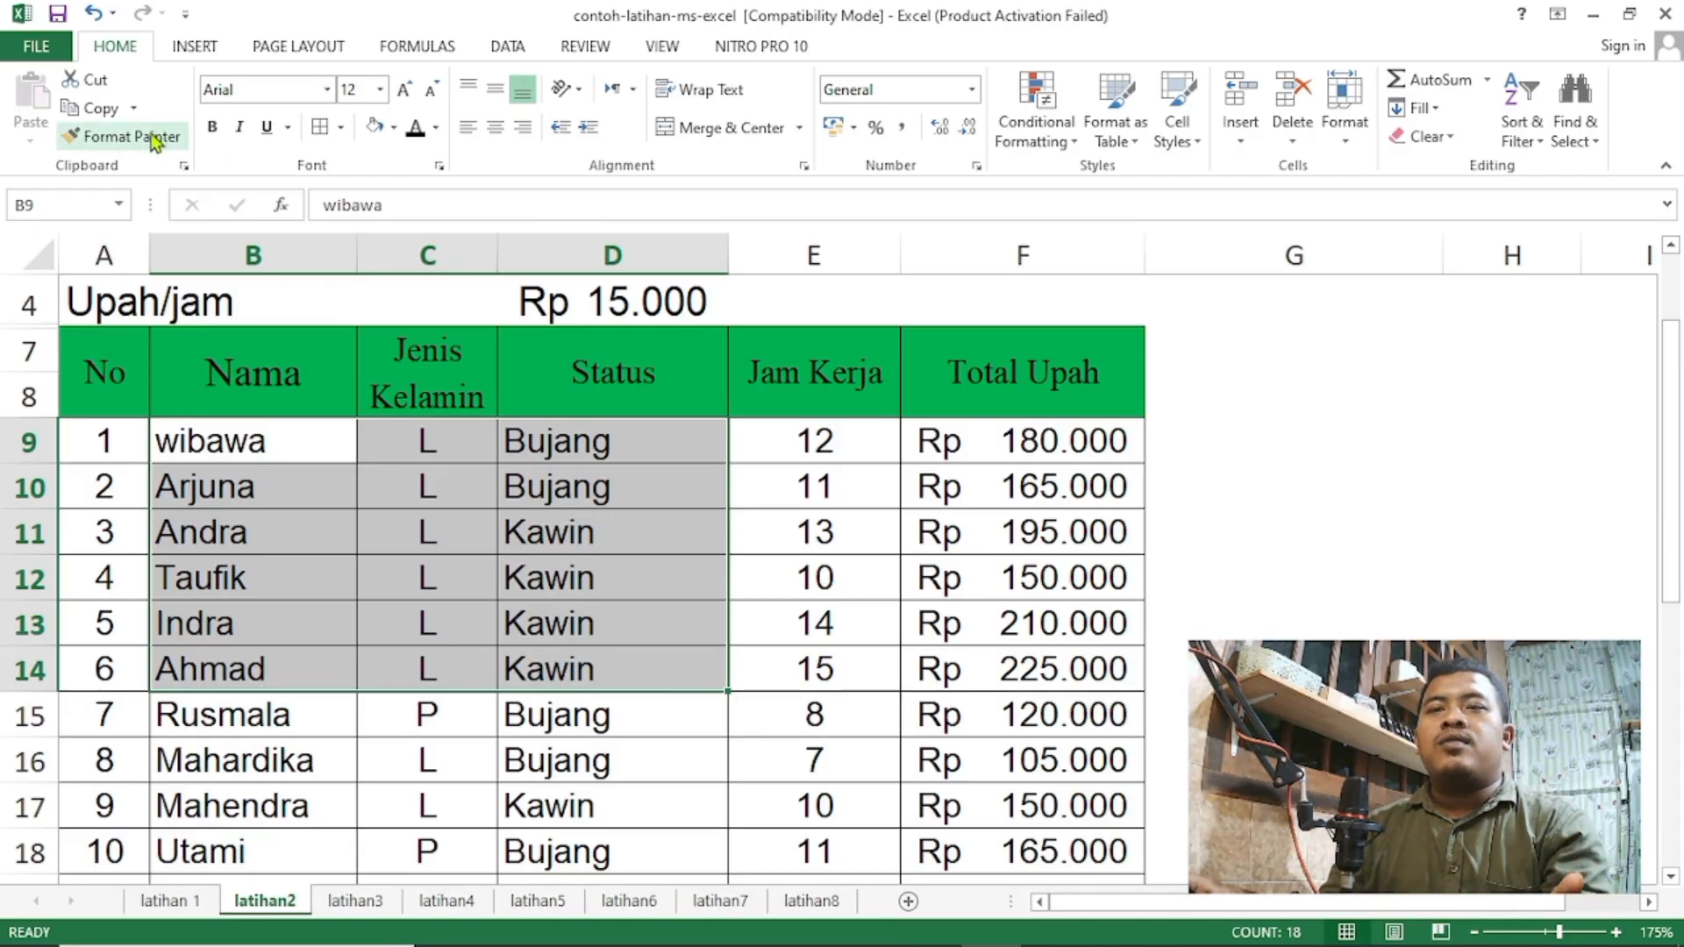
pyautogui.click(215, 488)
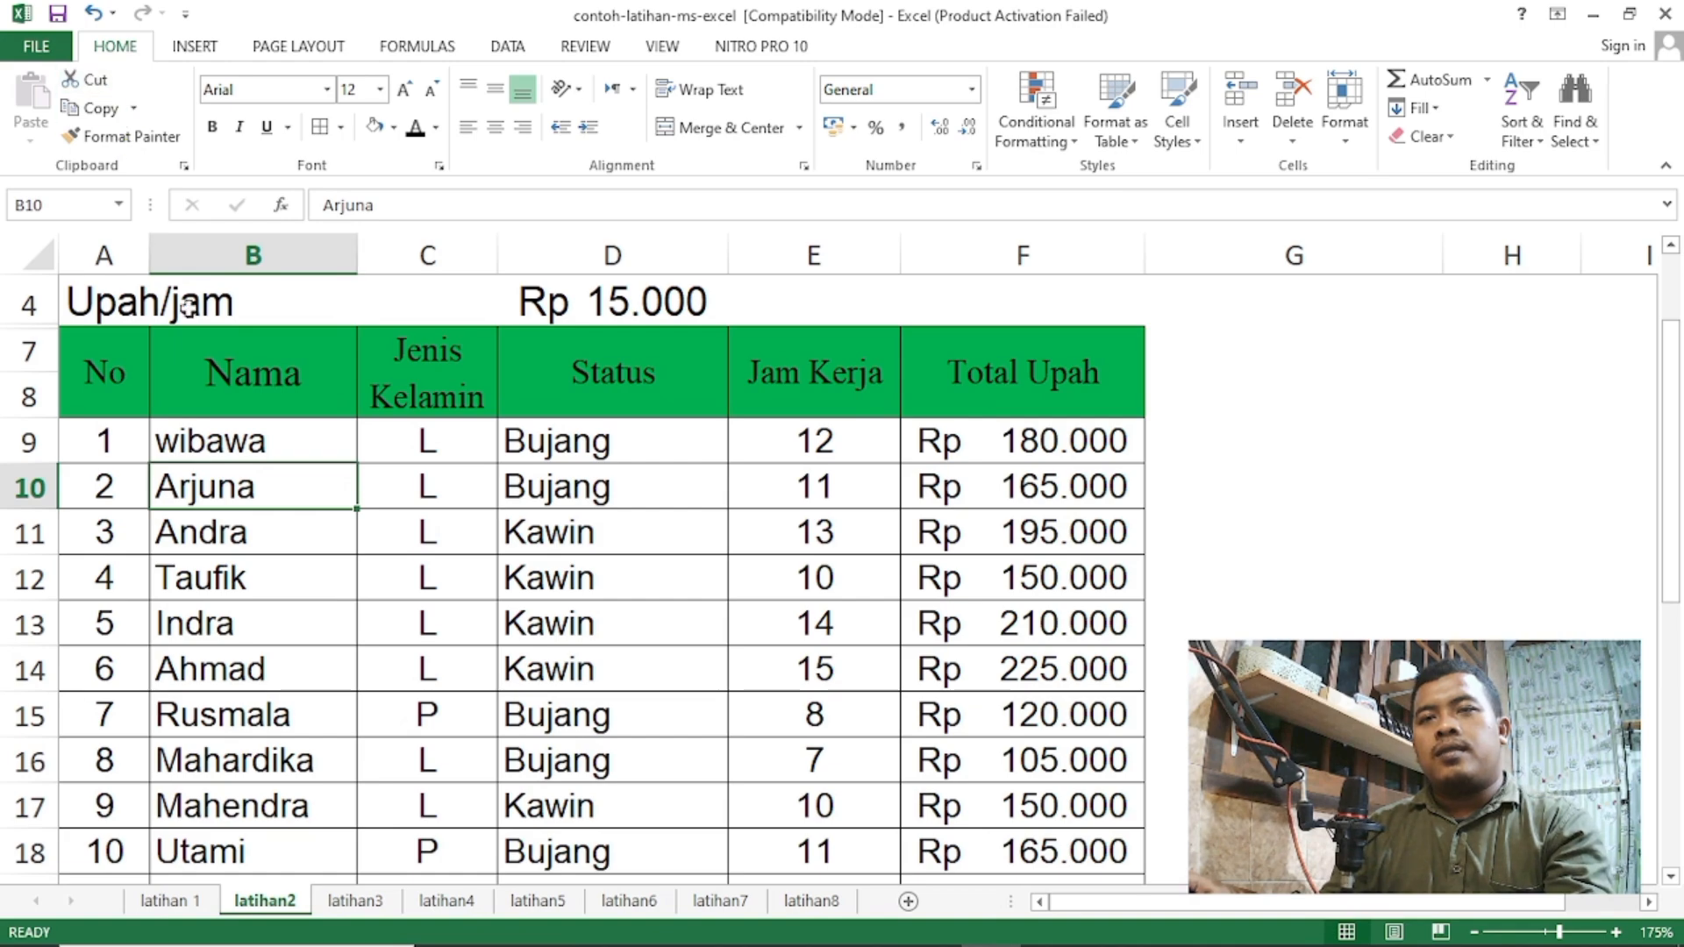
pyautogui.click(251, 524)
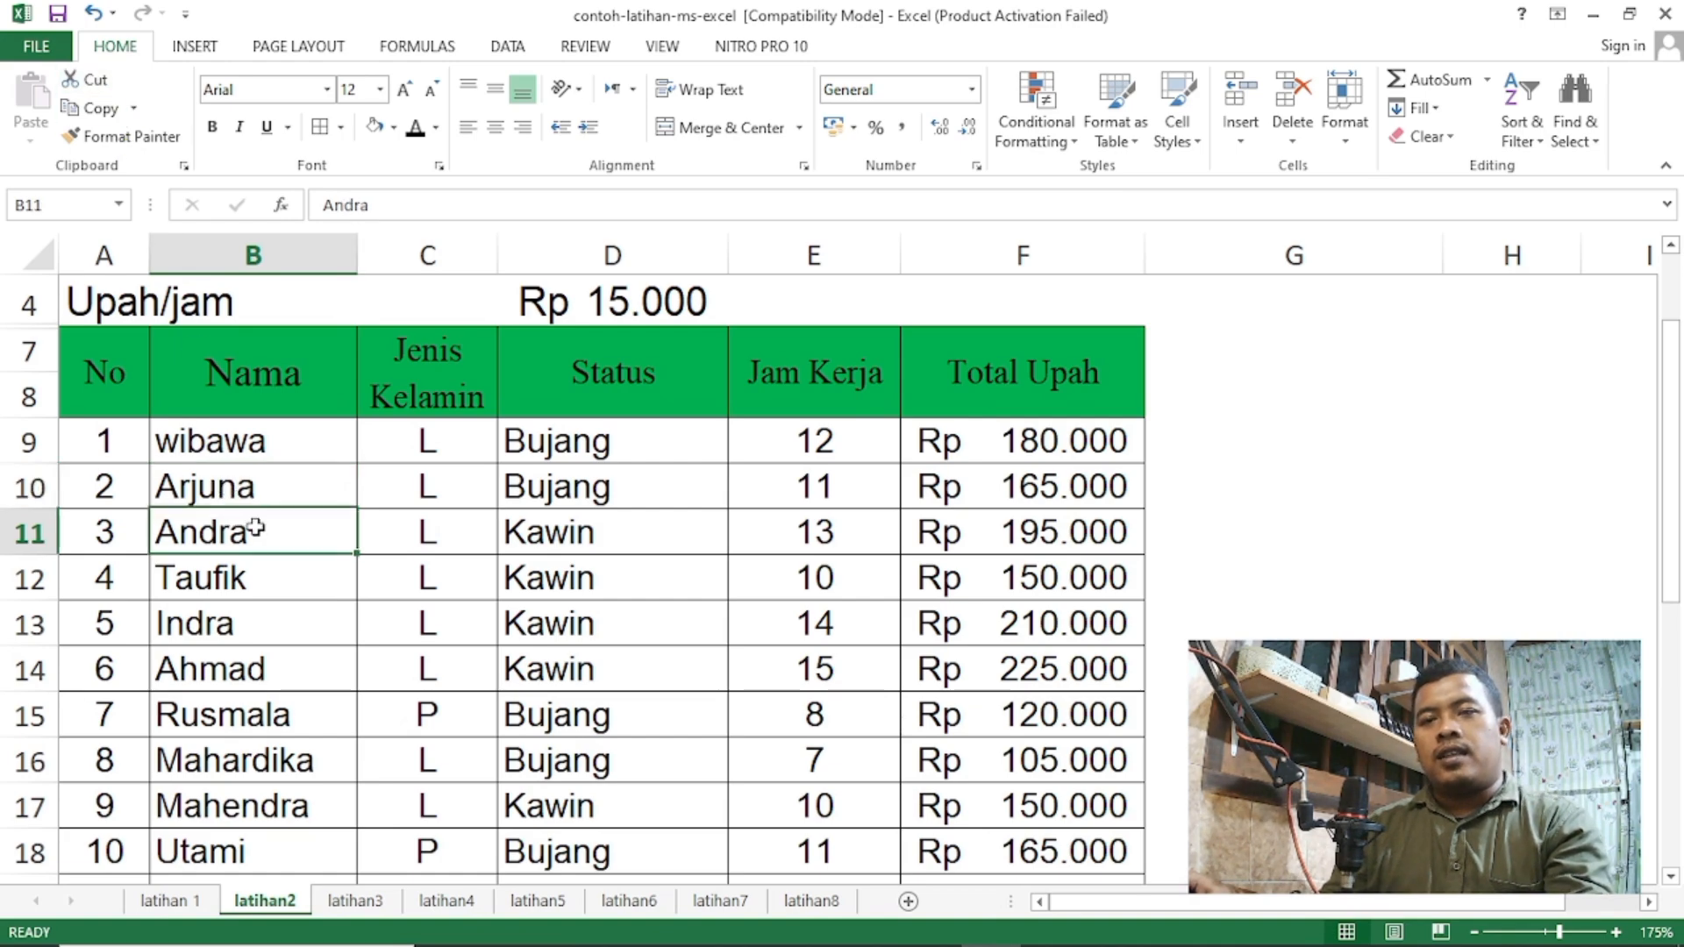
pyautogui.click(1183, 492)
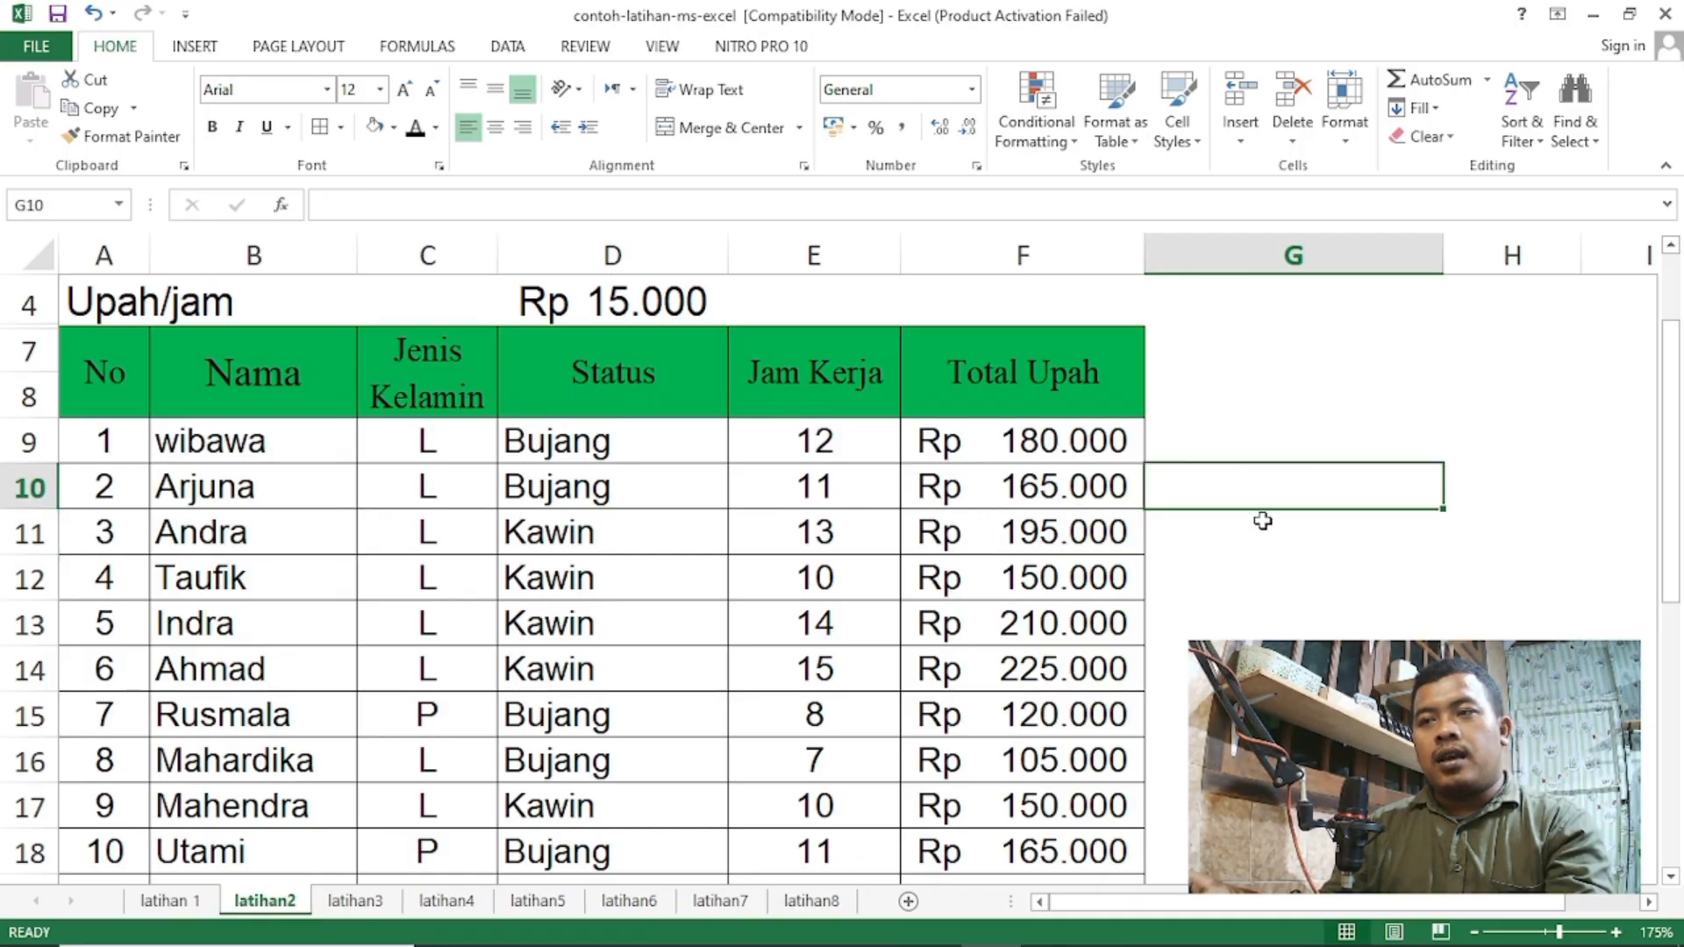
# Cut the name from cell B10, paste it into G10, and narrow column G to fit the name.
pyautogui.click(254, 490)
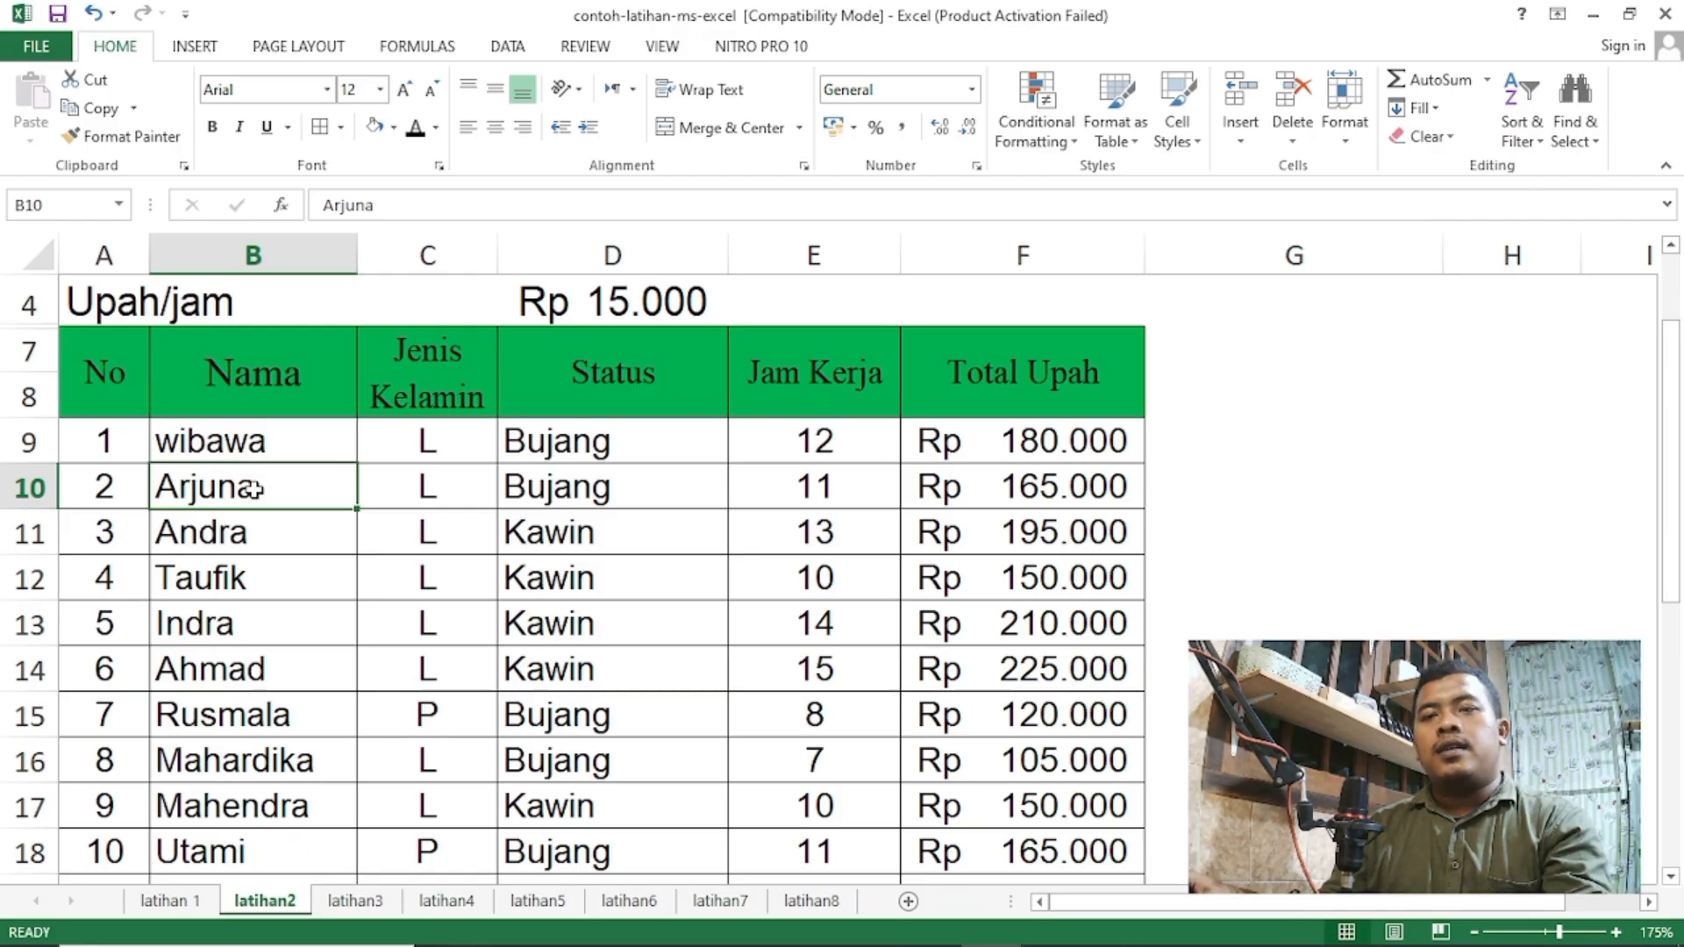
pyautogui.click(111, 86)
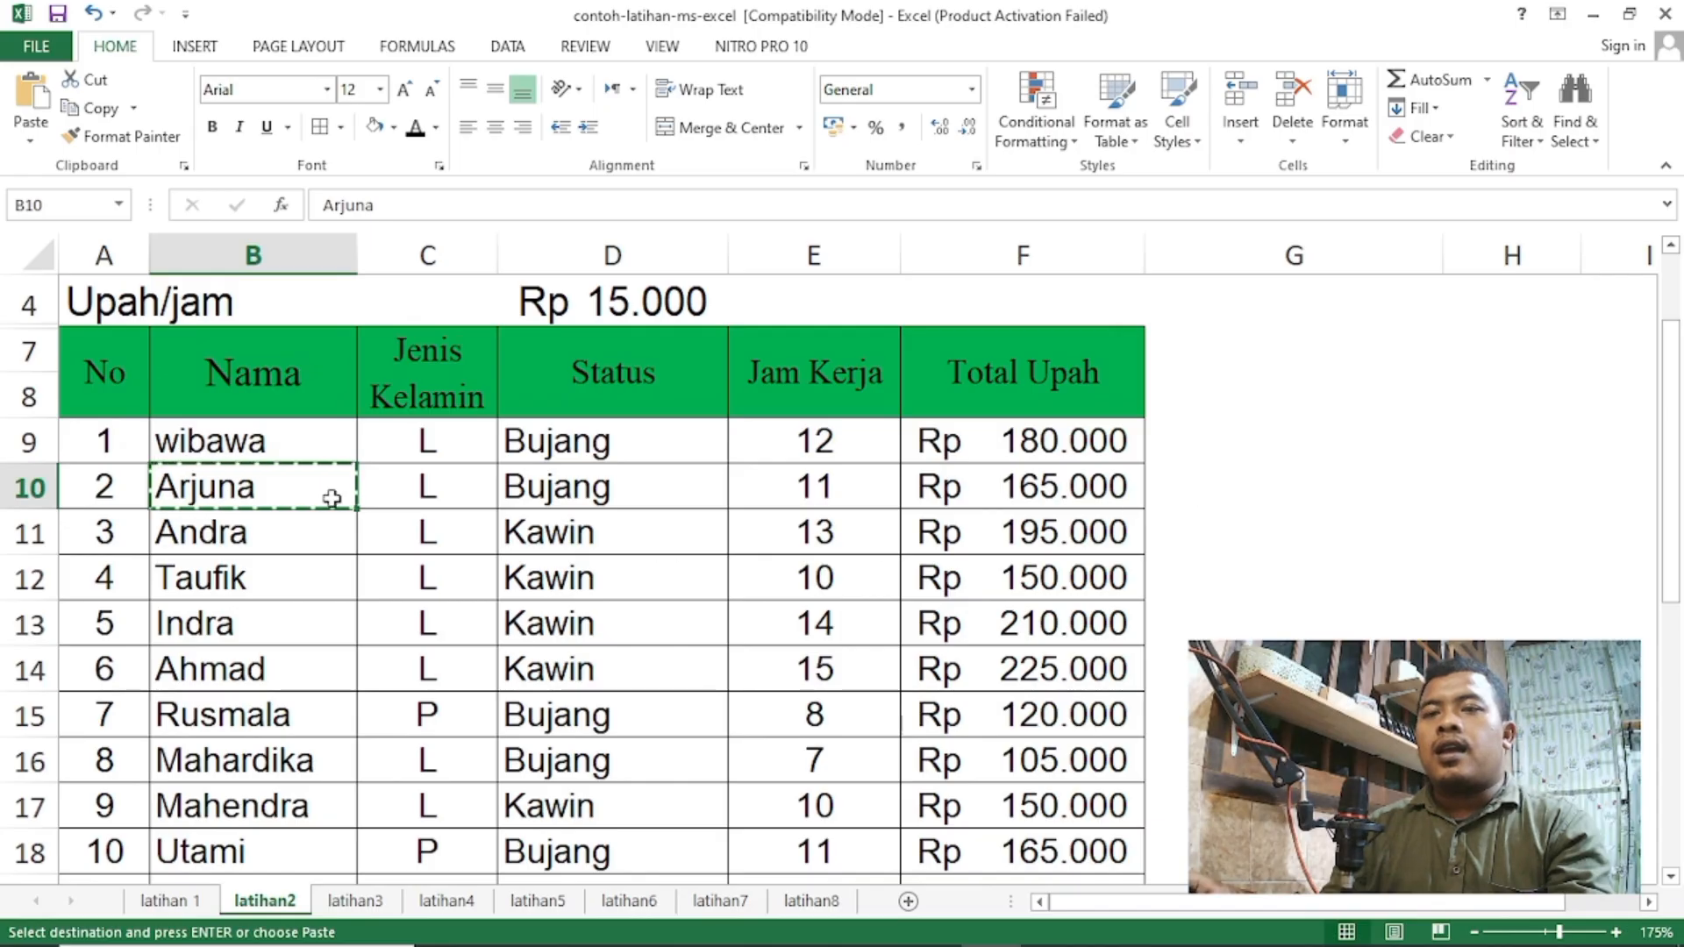
pyautogui.click(1208, 484)
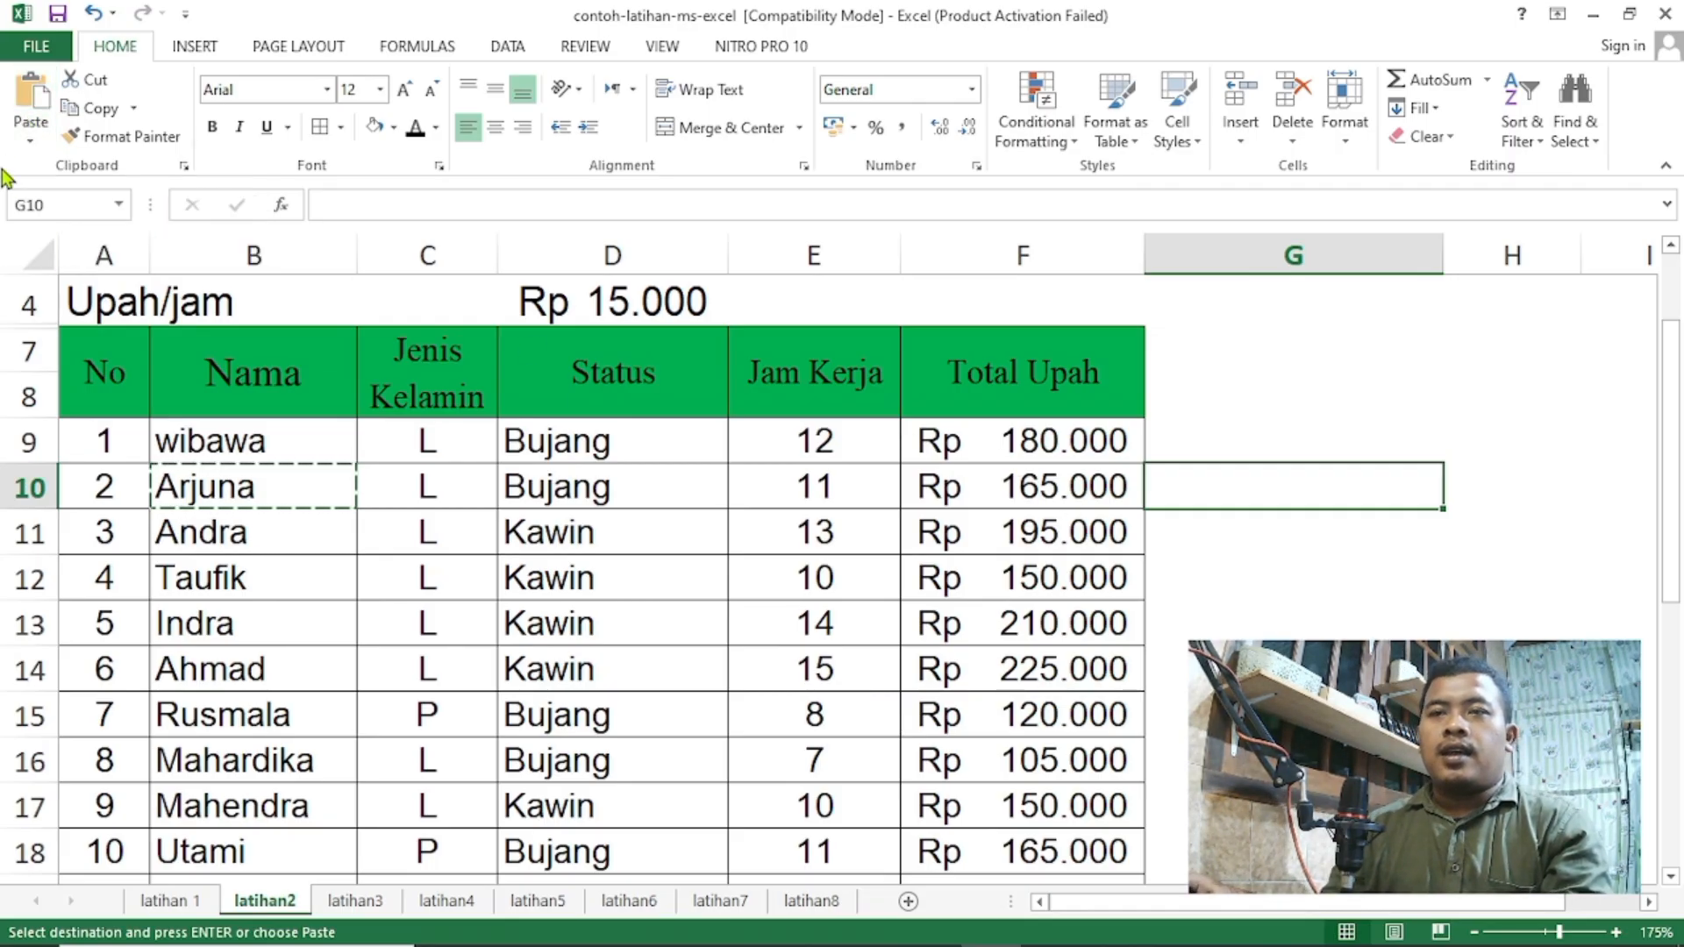
pyautogui.click(33, 104)
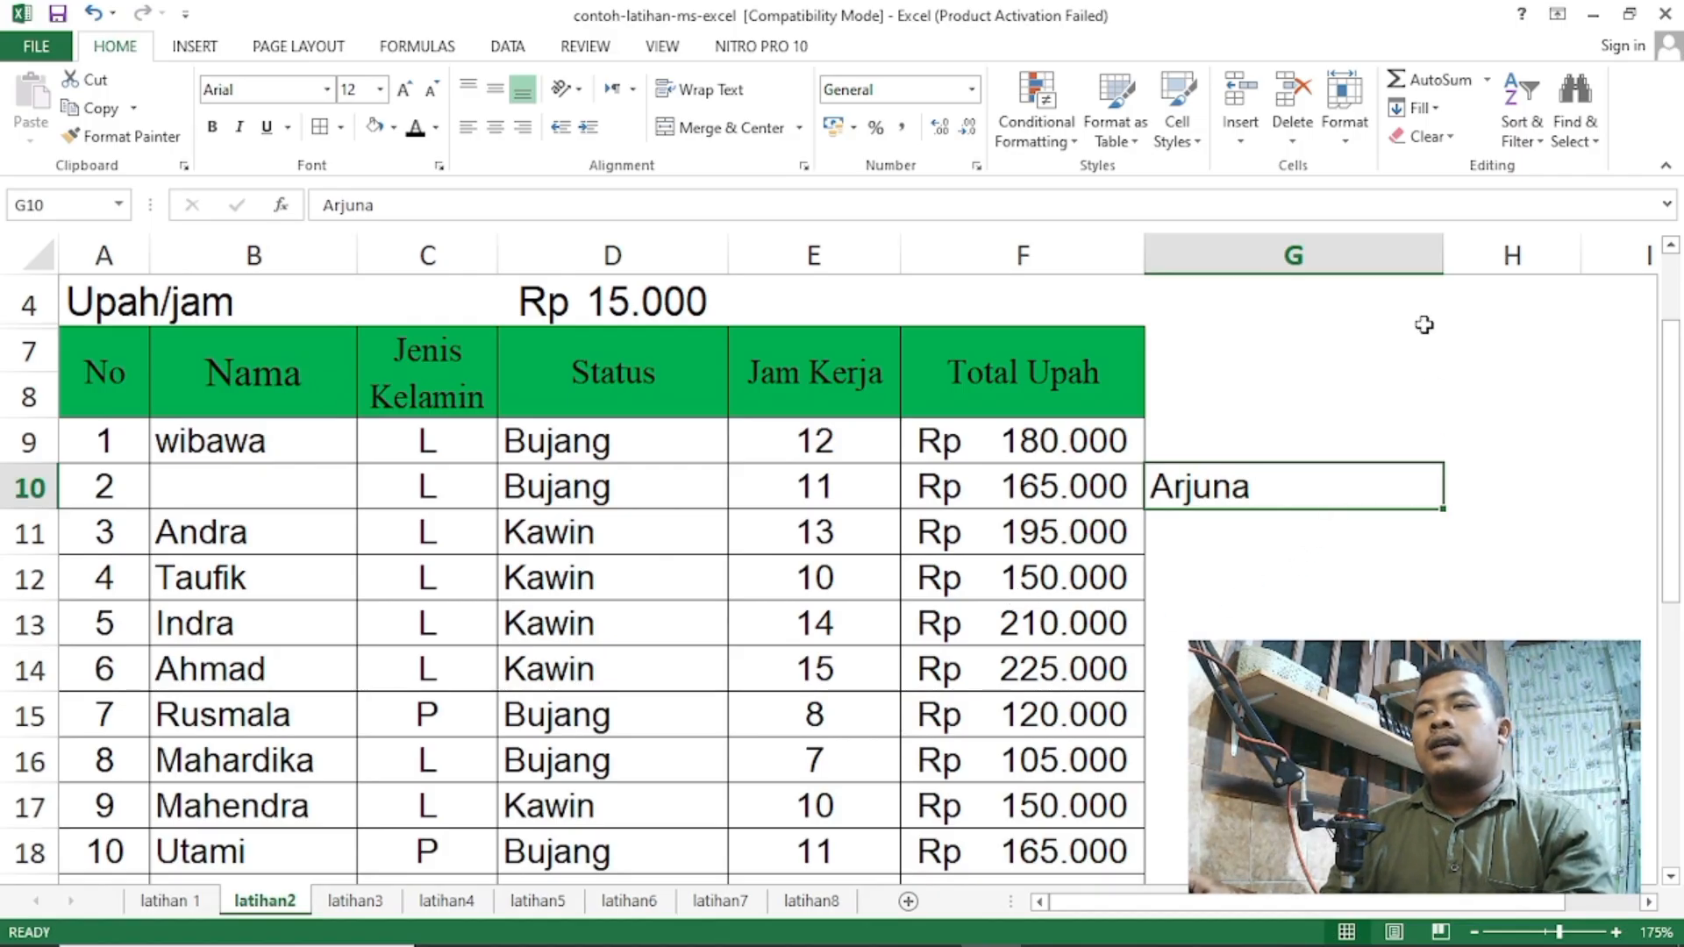
pyautogui.moveTo(1437, 256); pyautogui.dragTo(1415, 258)
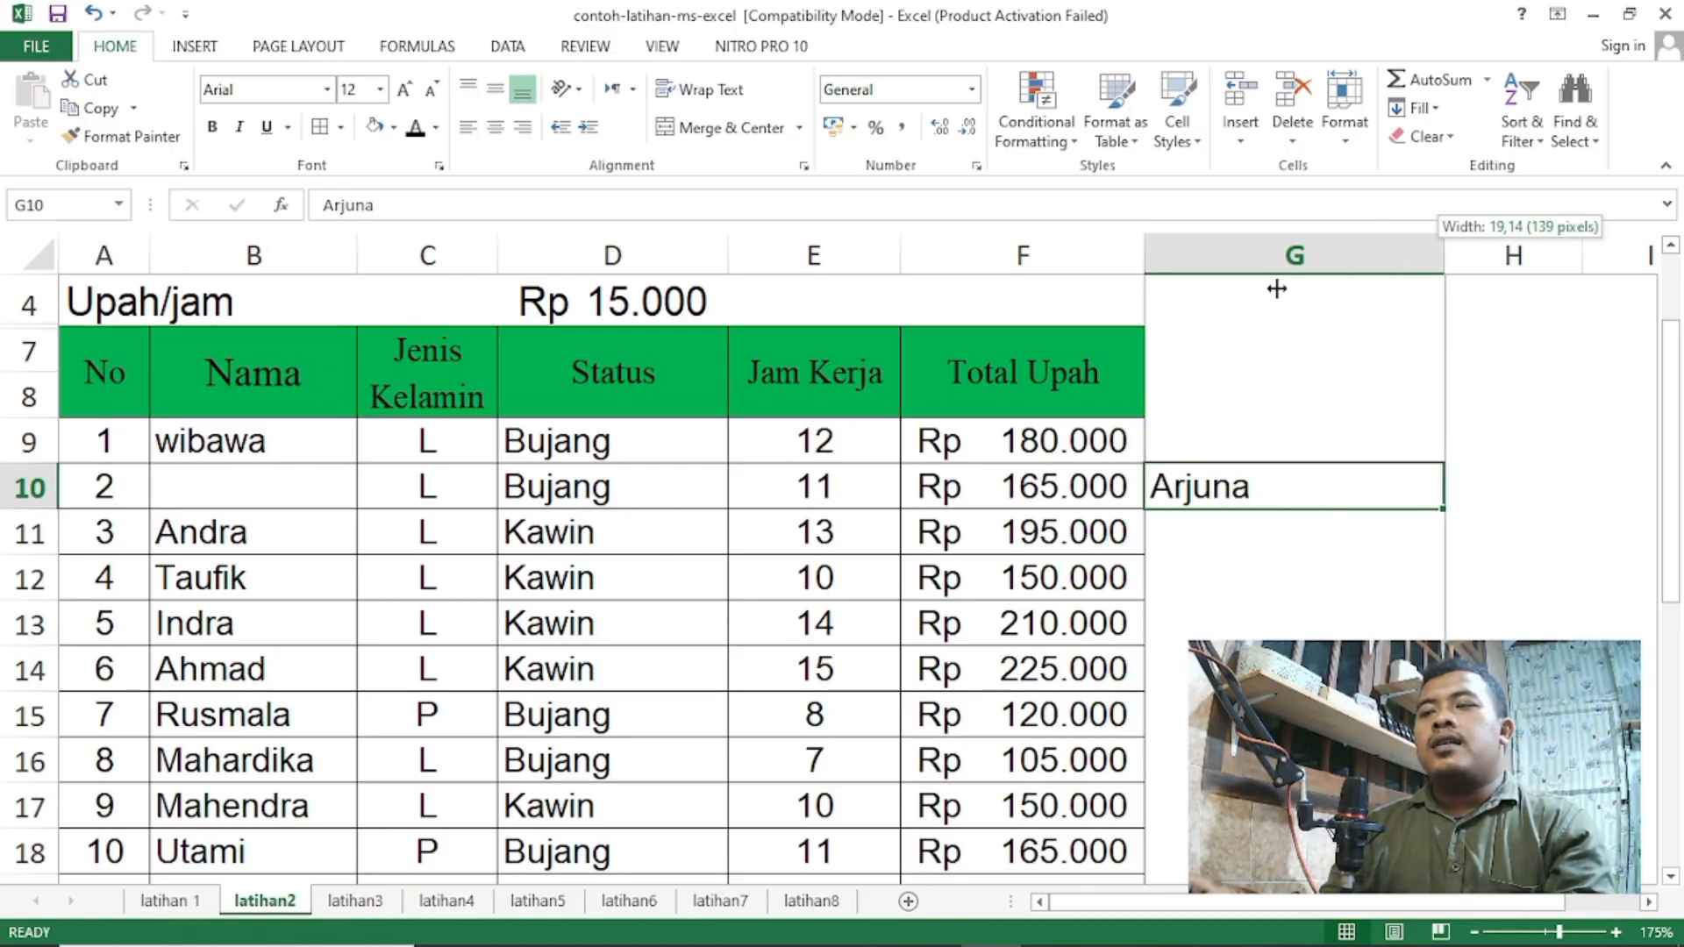
pyautogui.moveTo(1275, 289); pyautogui.dragTo(1295, 290)
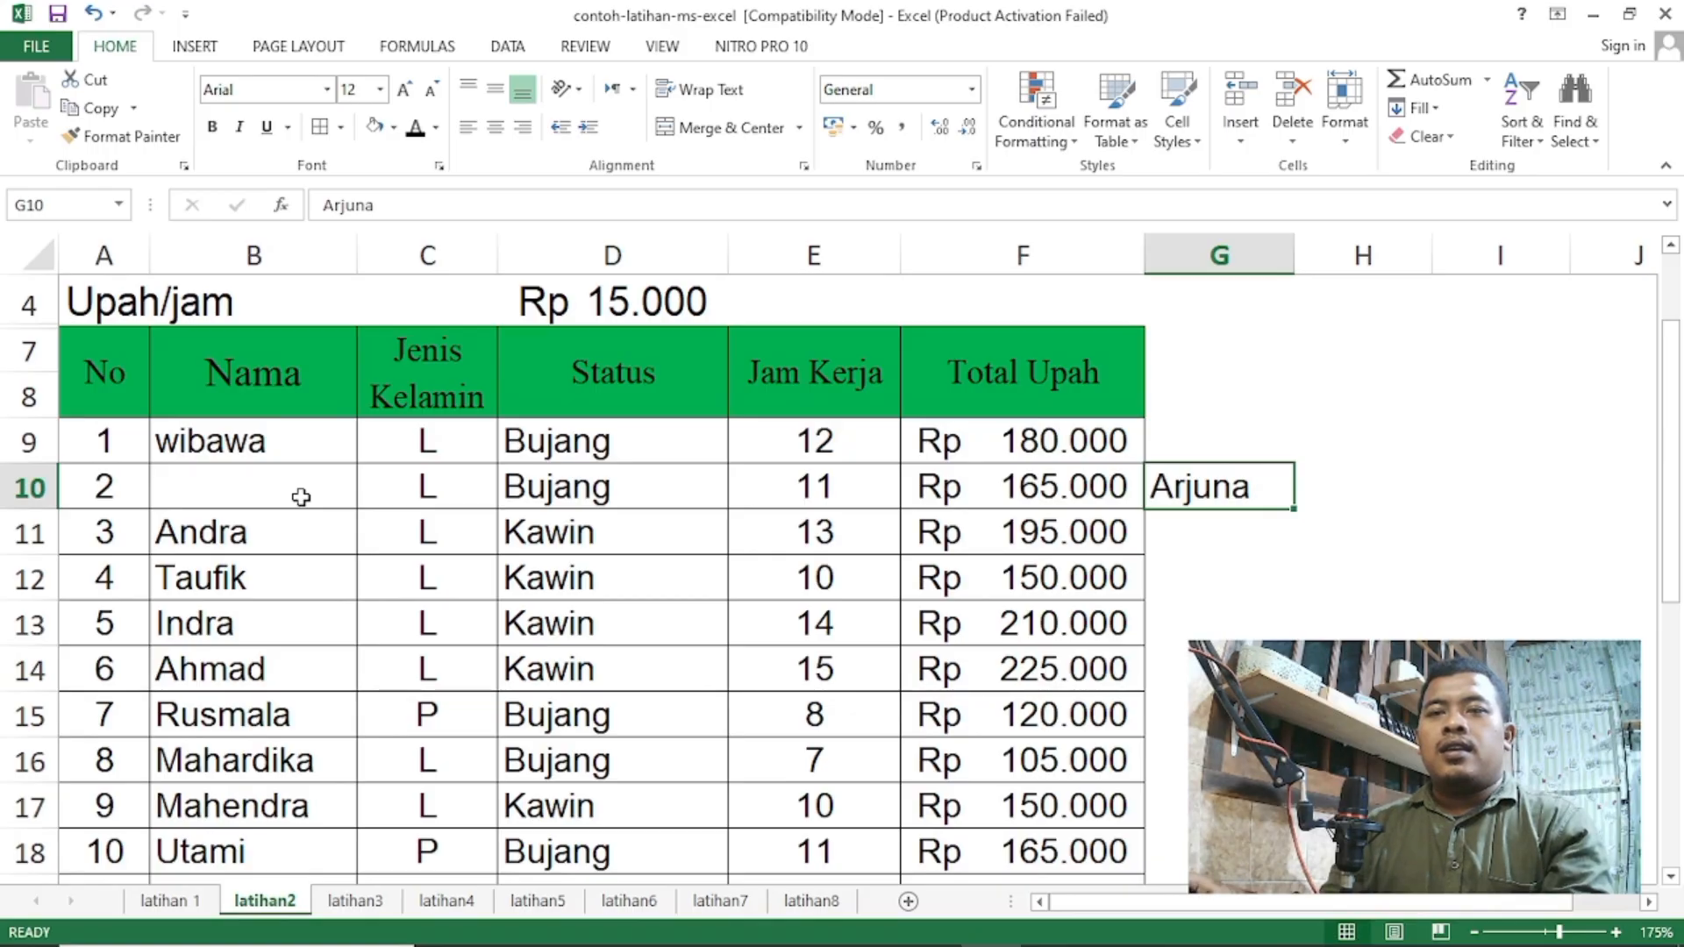
# Undo the column G resize and the cut-and-paste, and cancel the pending cut.
pyautogui.hotkey('ctrl', 'z')
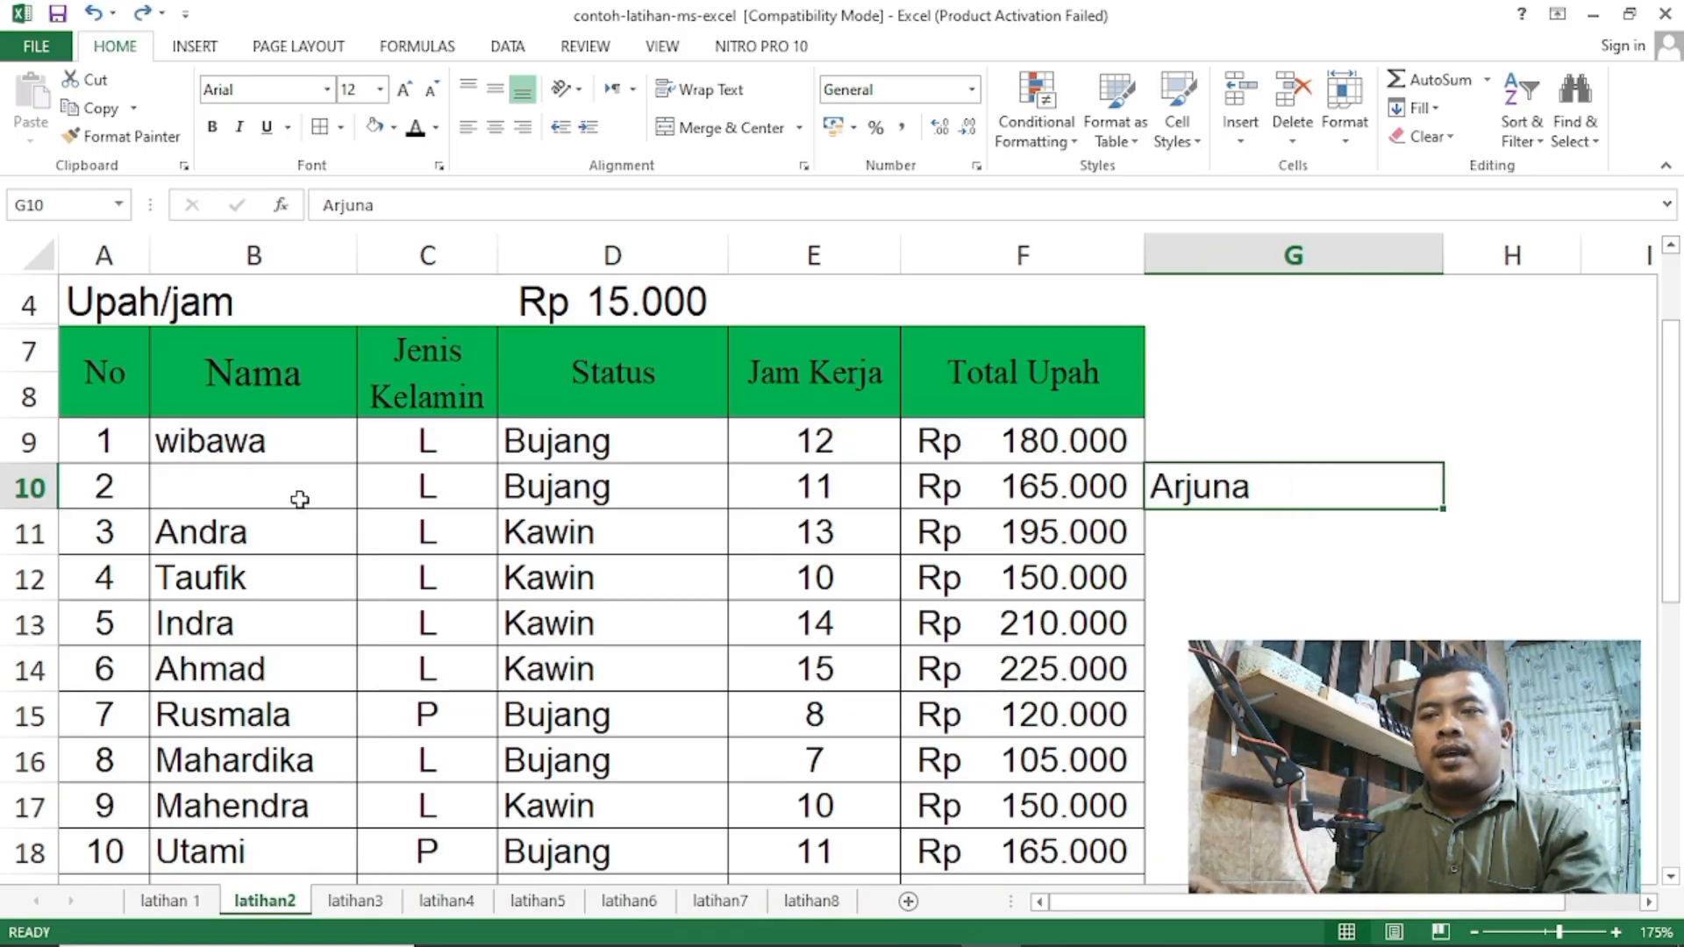
pyautogui.hotkey('ctrl', 'z')
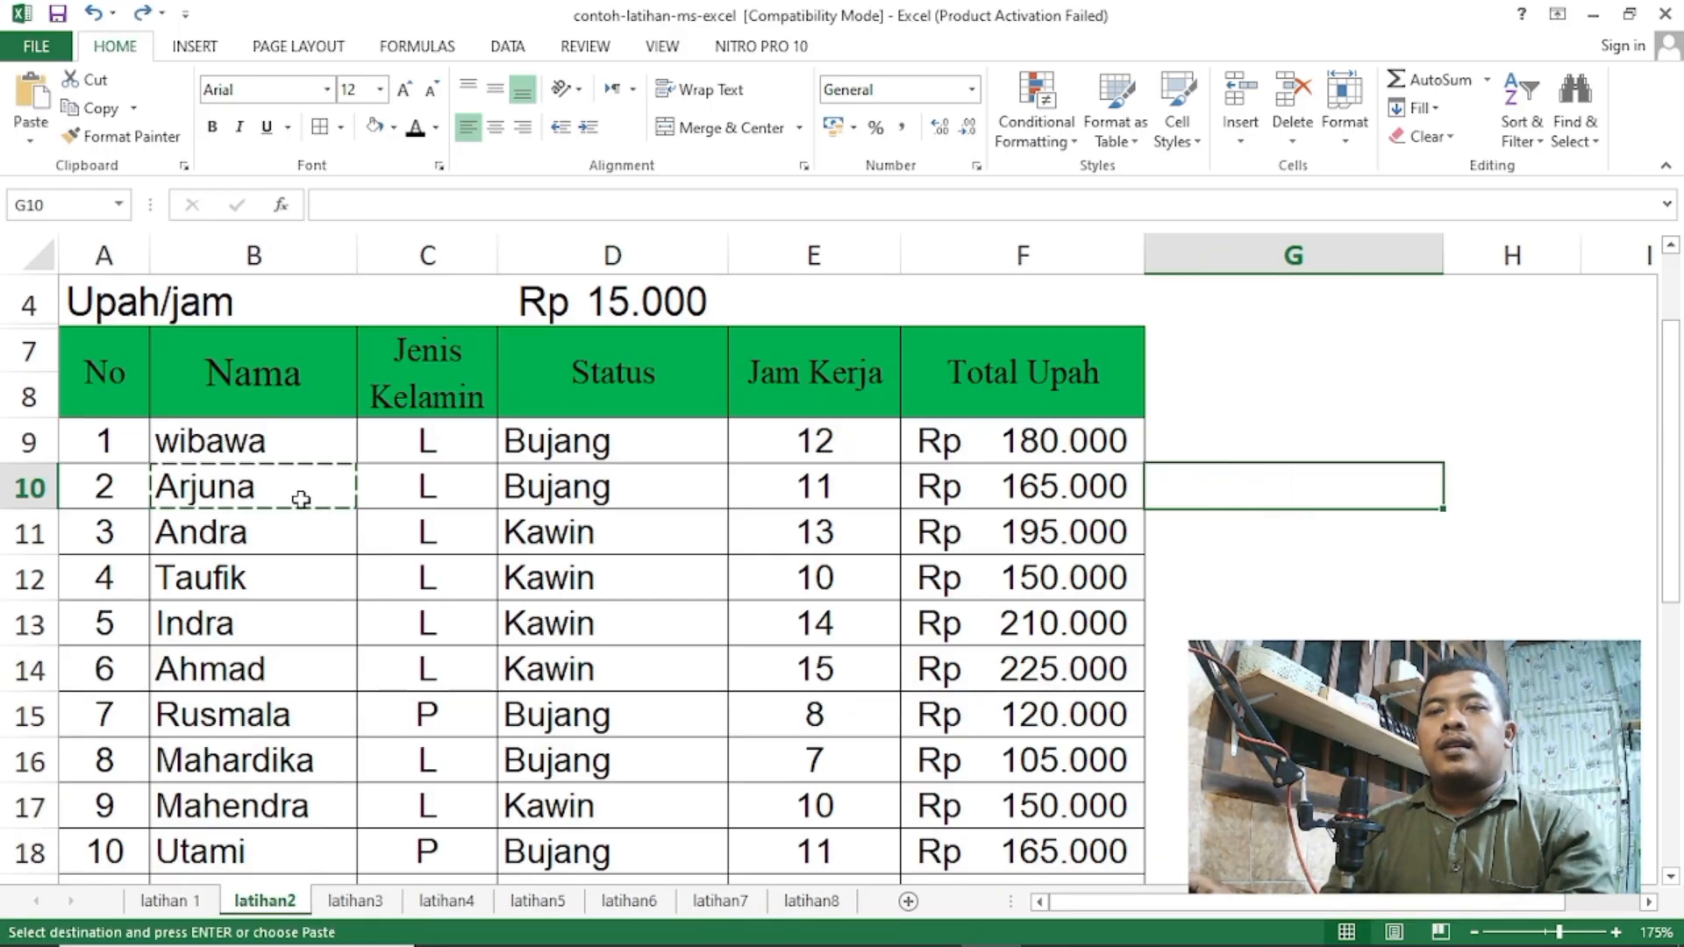
pyautogui.click(301, 533)
pyautogui.press('Escape')
# Copy the name in cell B10 and paste the copy into G10.
pyautogui.click(294, 489)
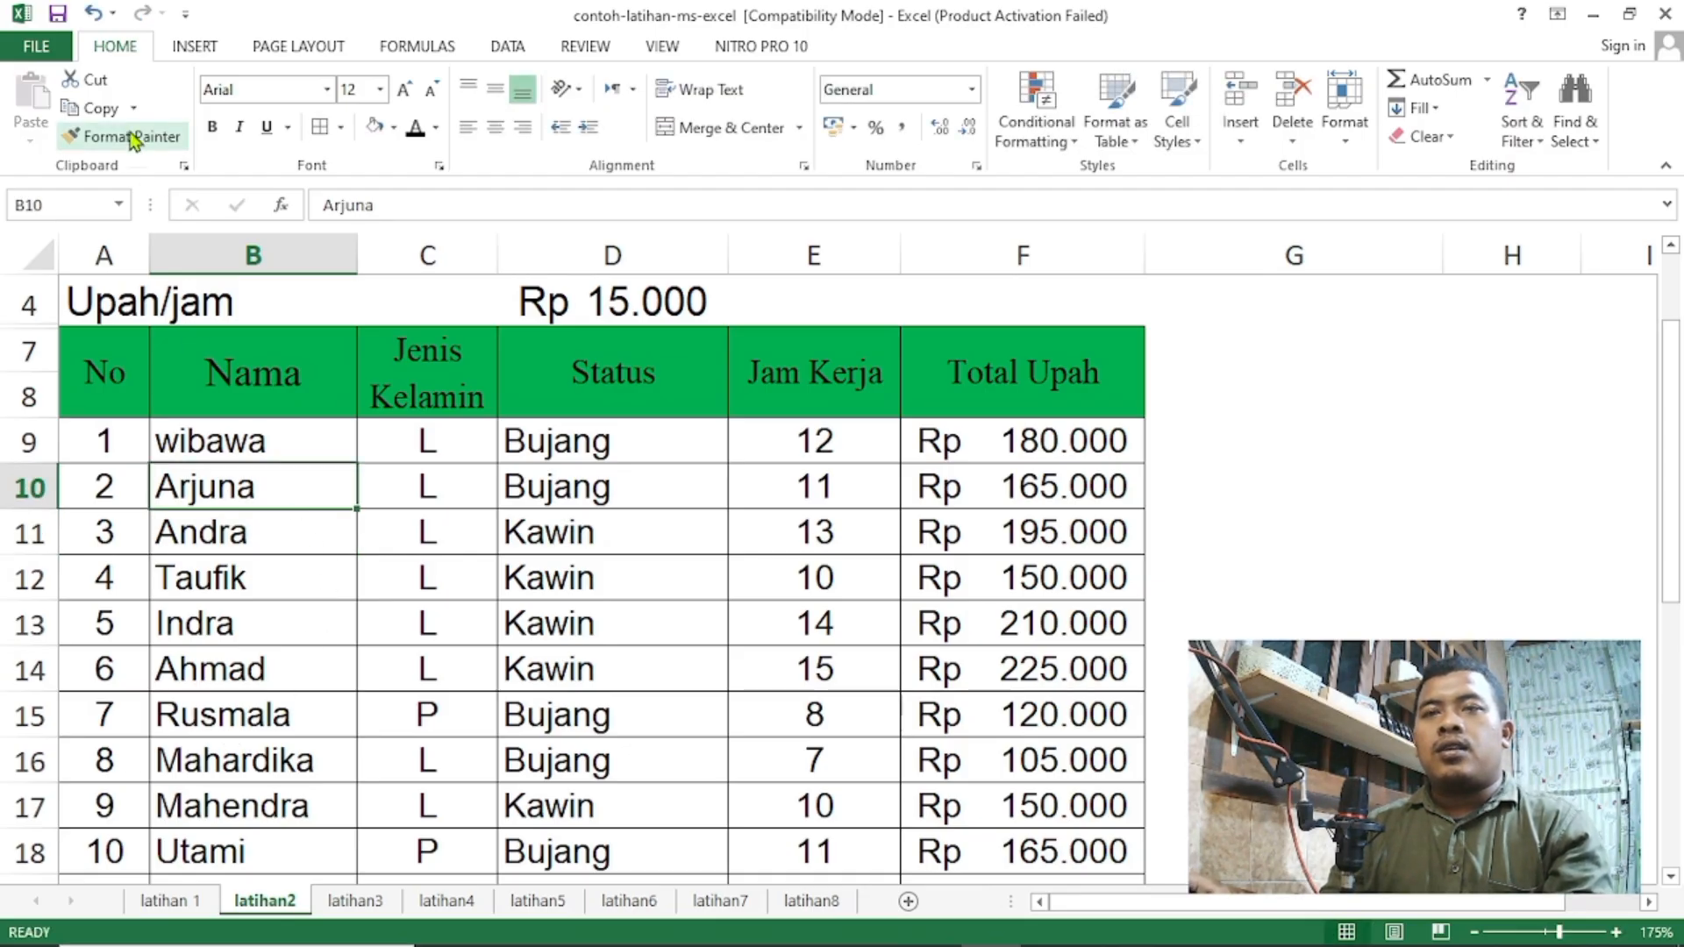
pyautogui.click(88, 108)
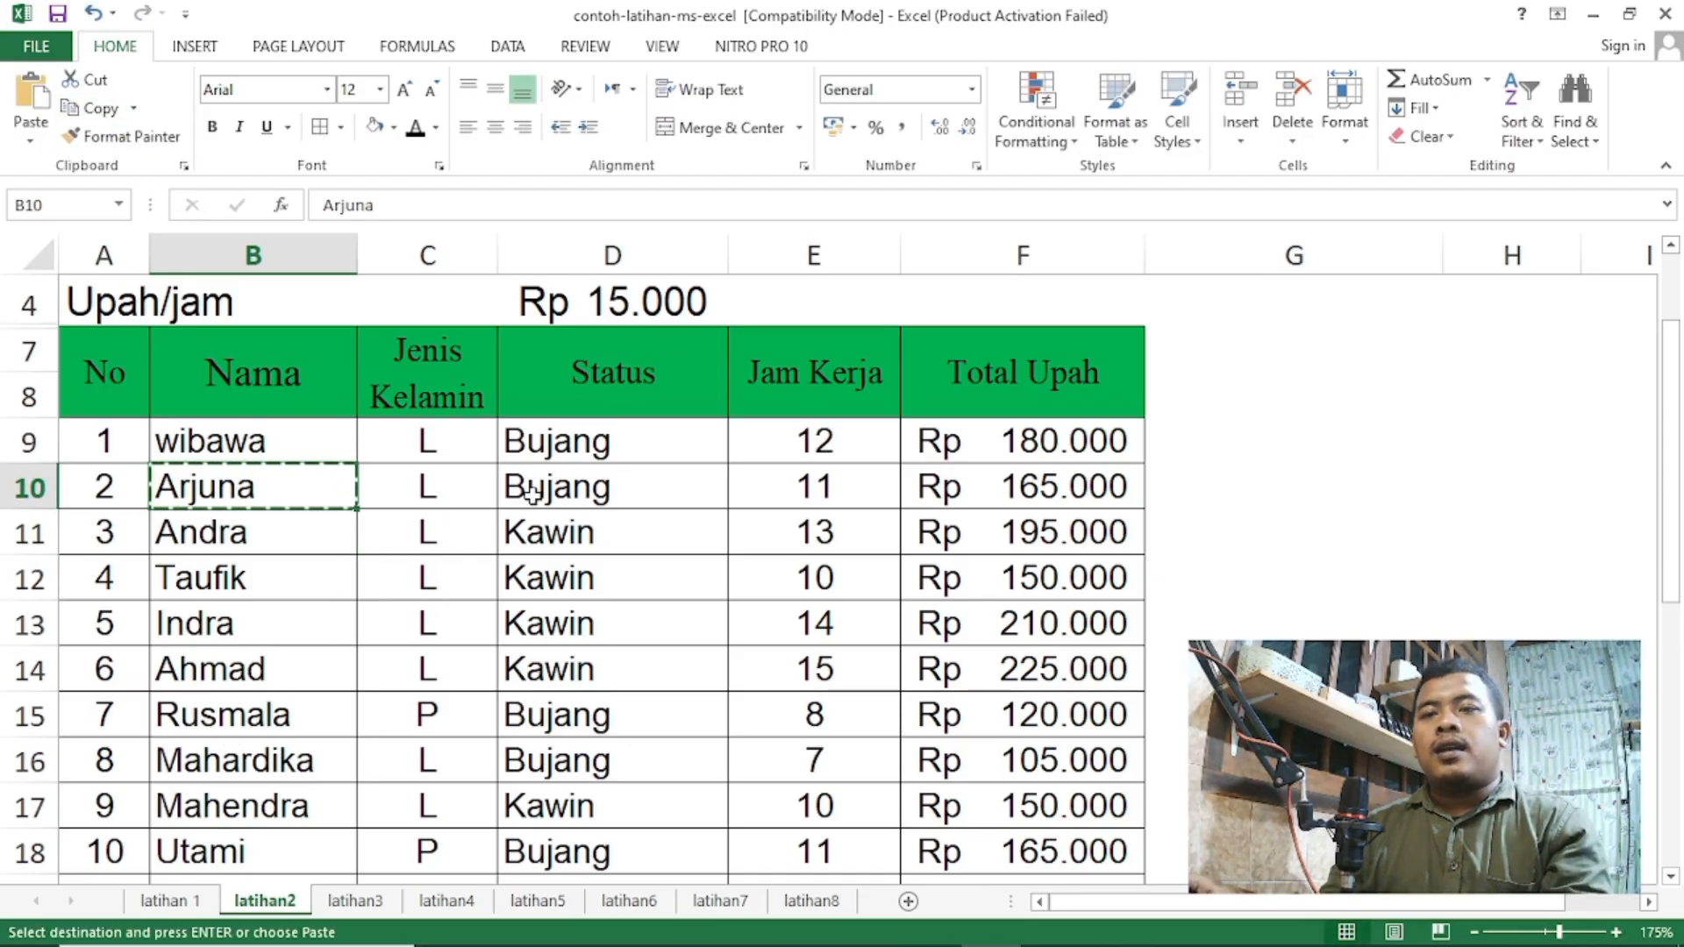
pyautogui.click(1173, 494)
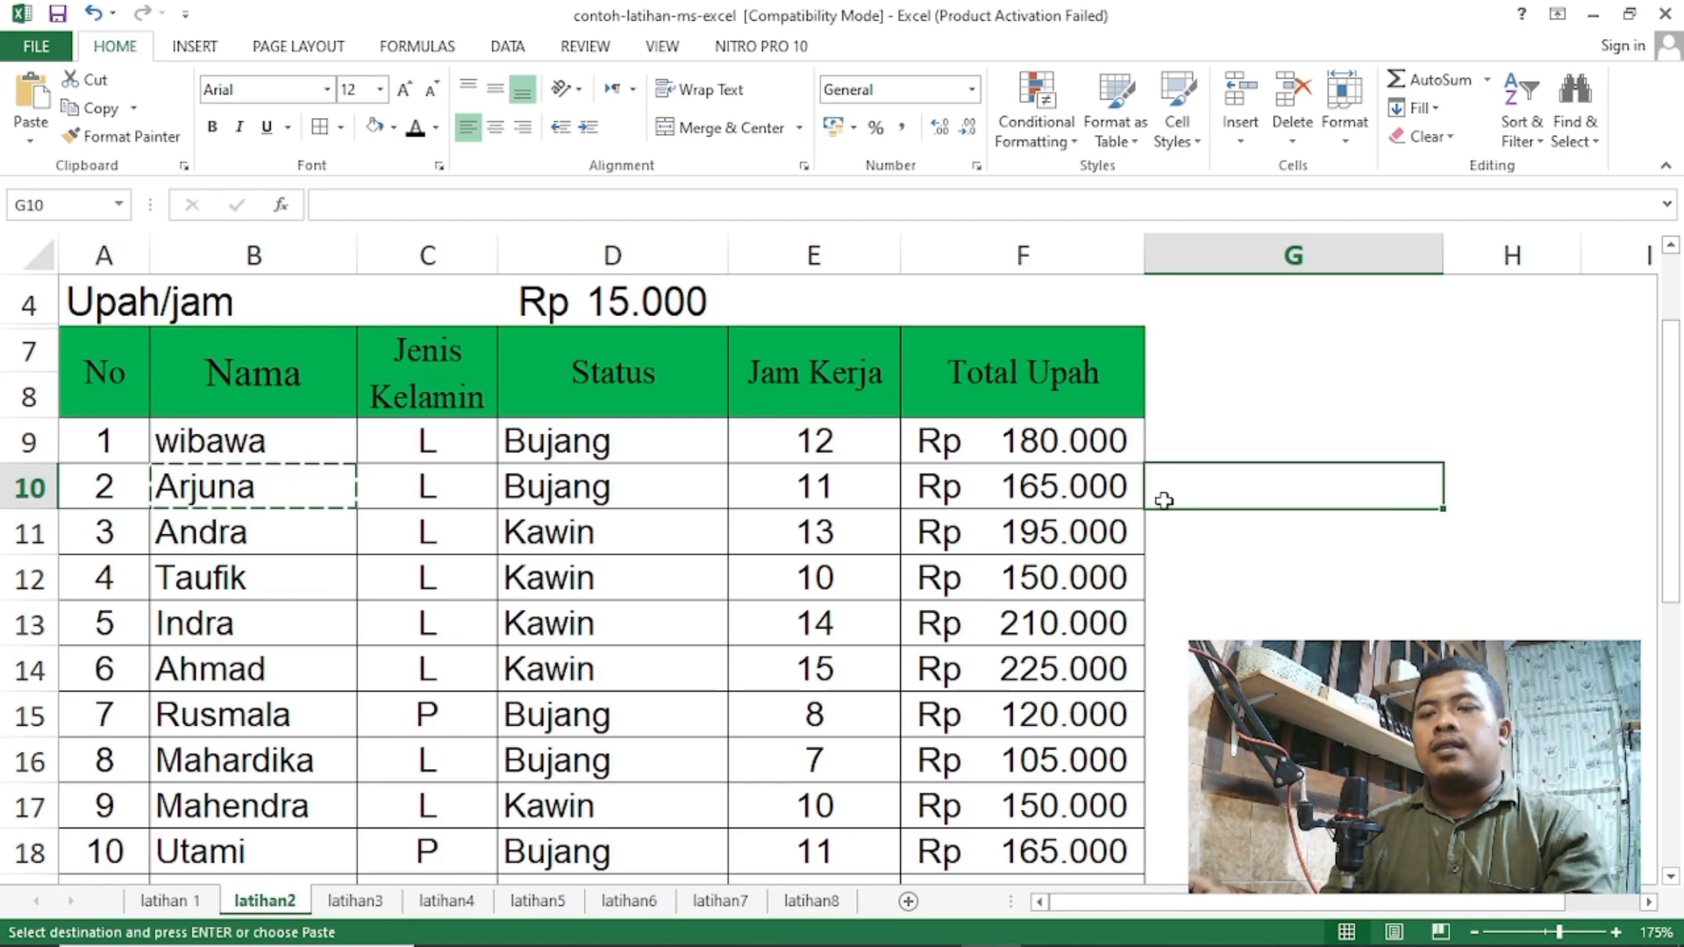
pyautogui.hotkey('ctrl', 'v')
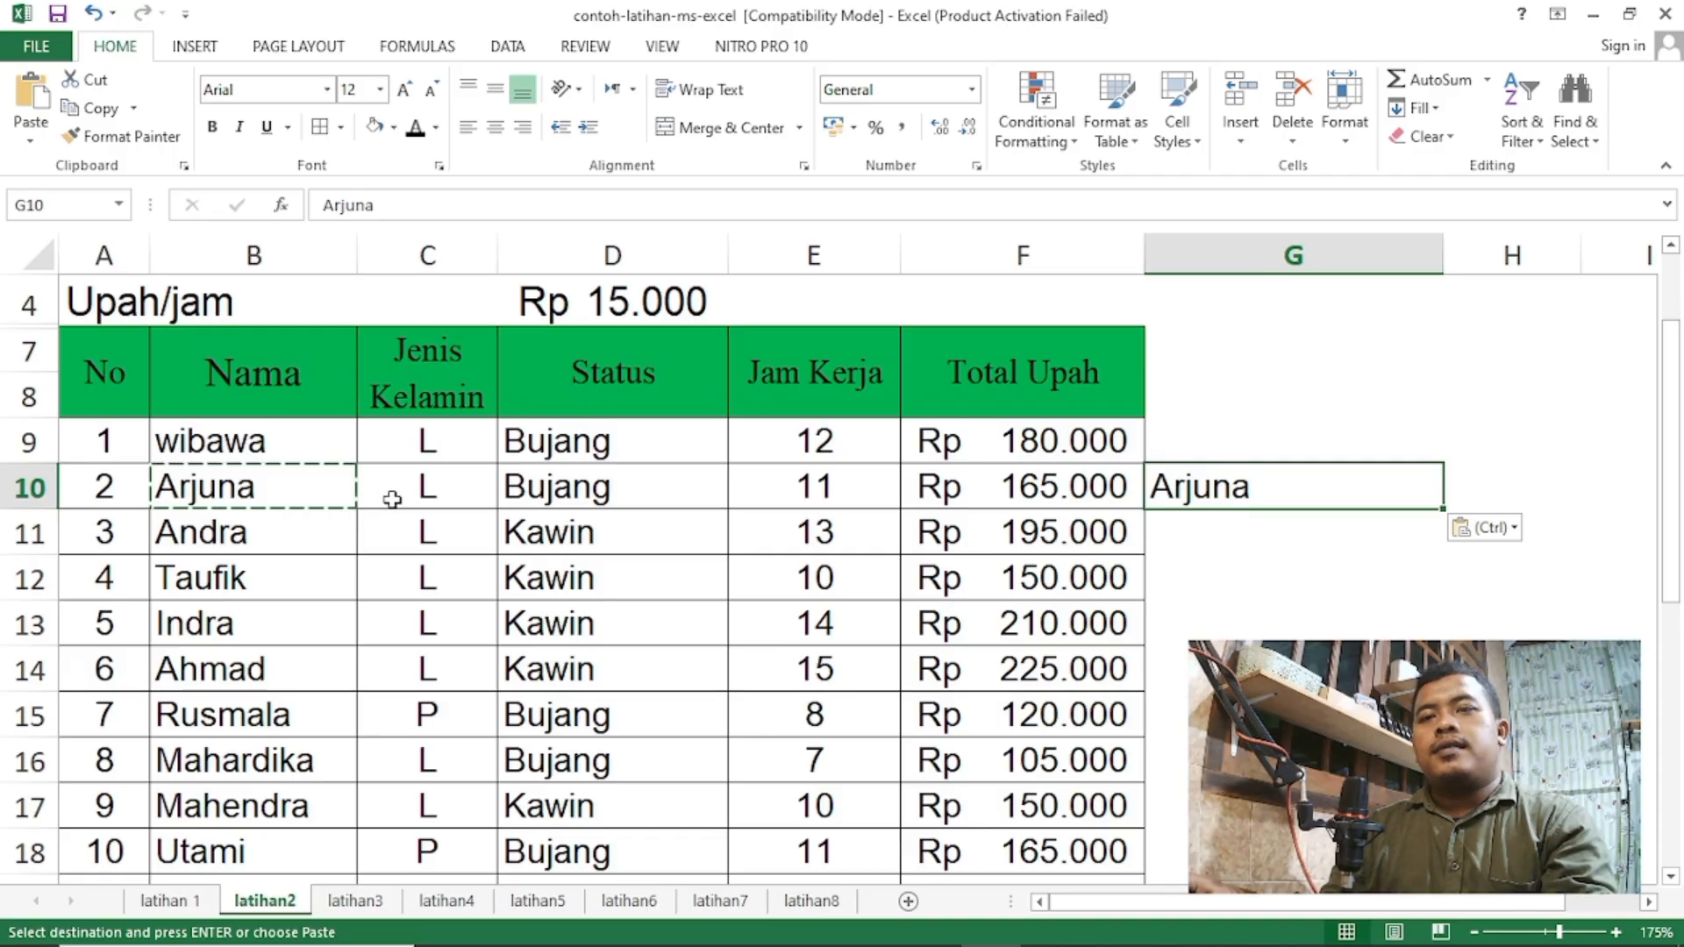
pyautogui.click(1197, 535)
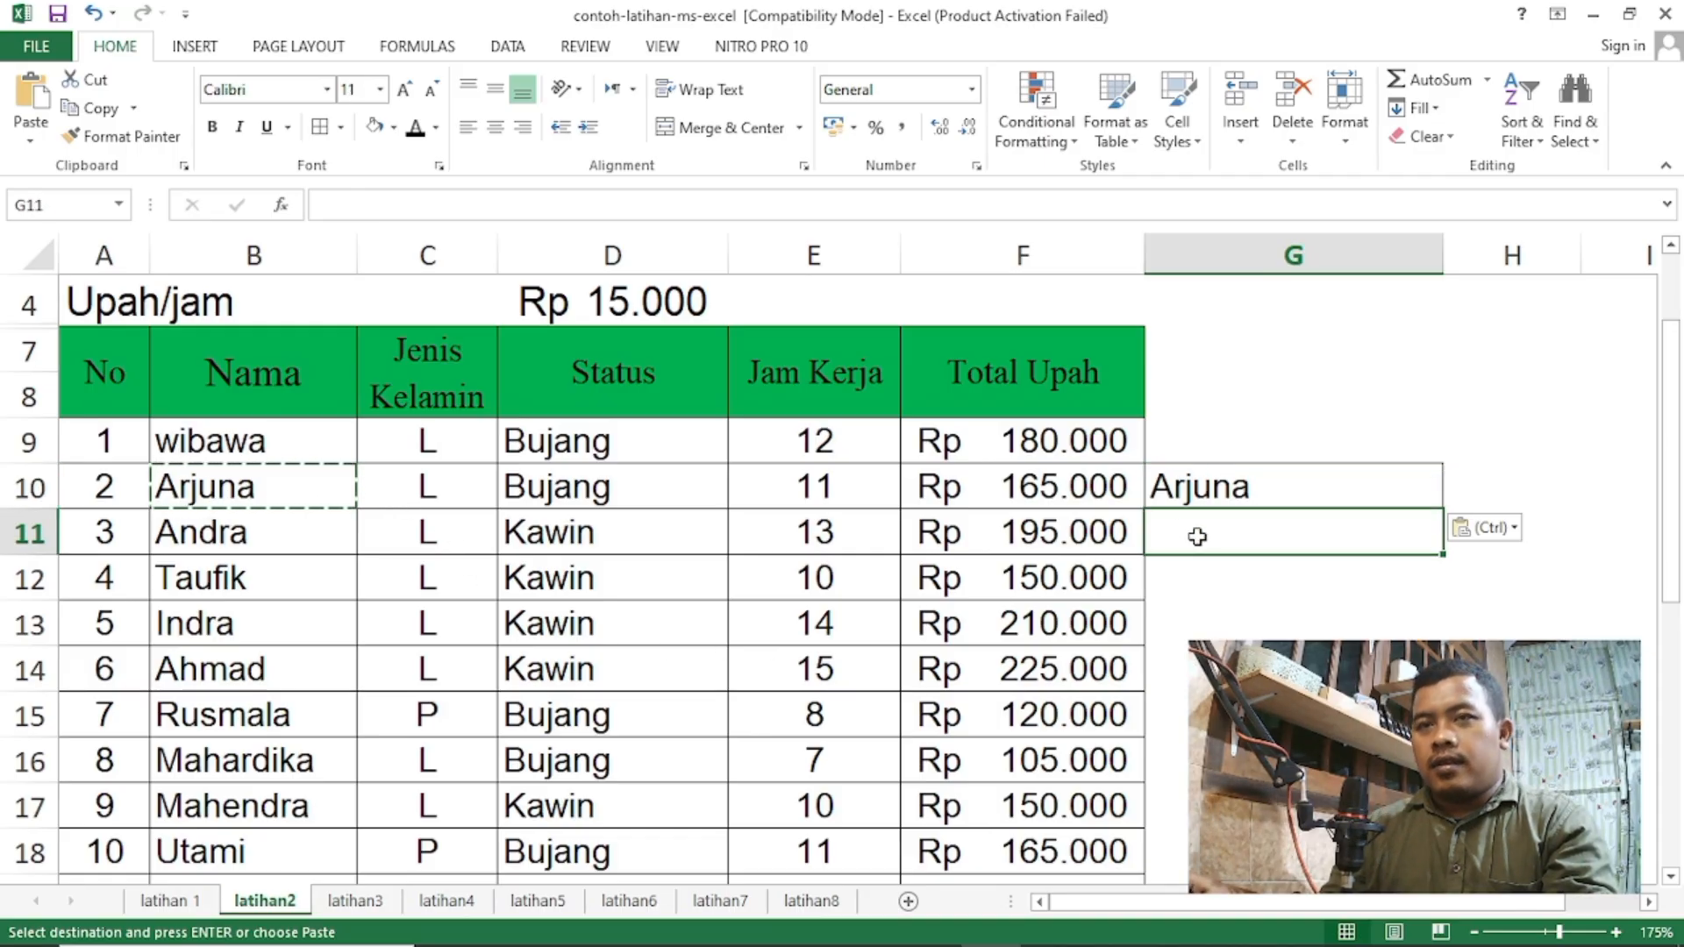
pyautogui.click(1215, 489)
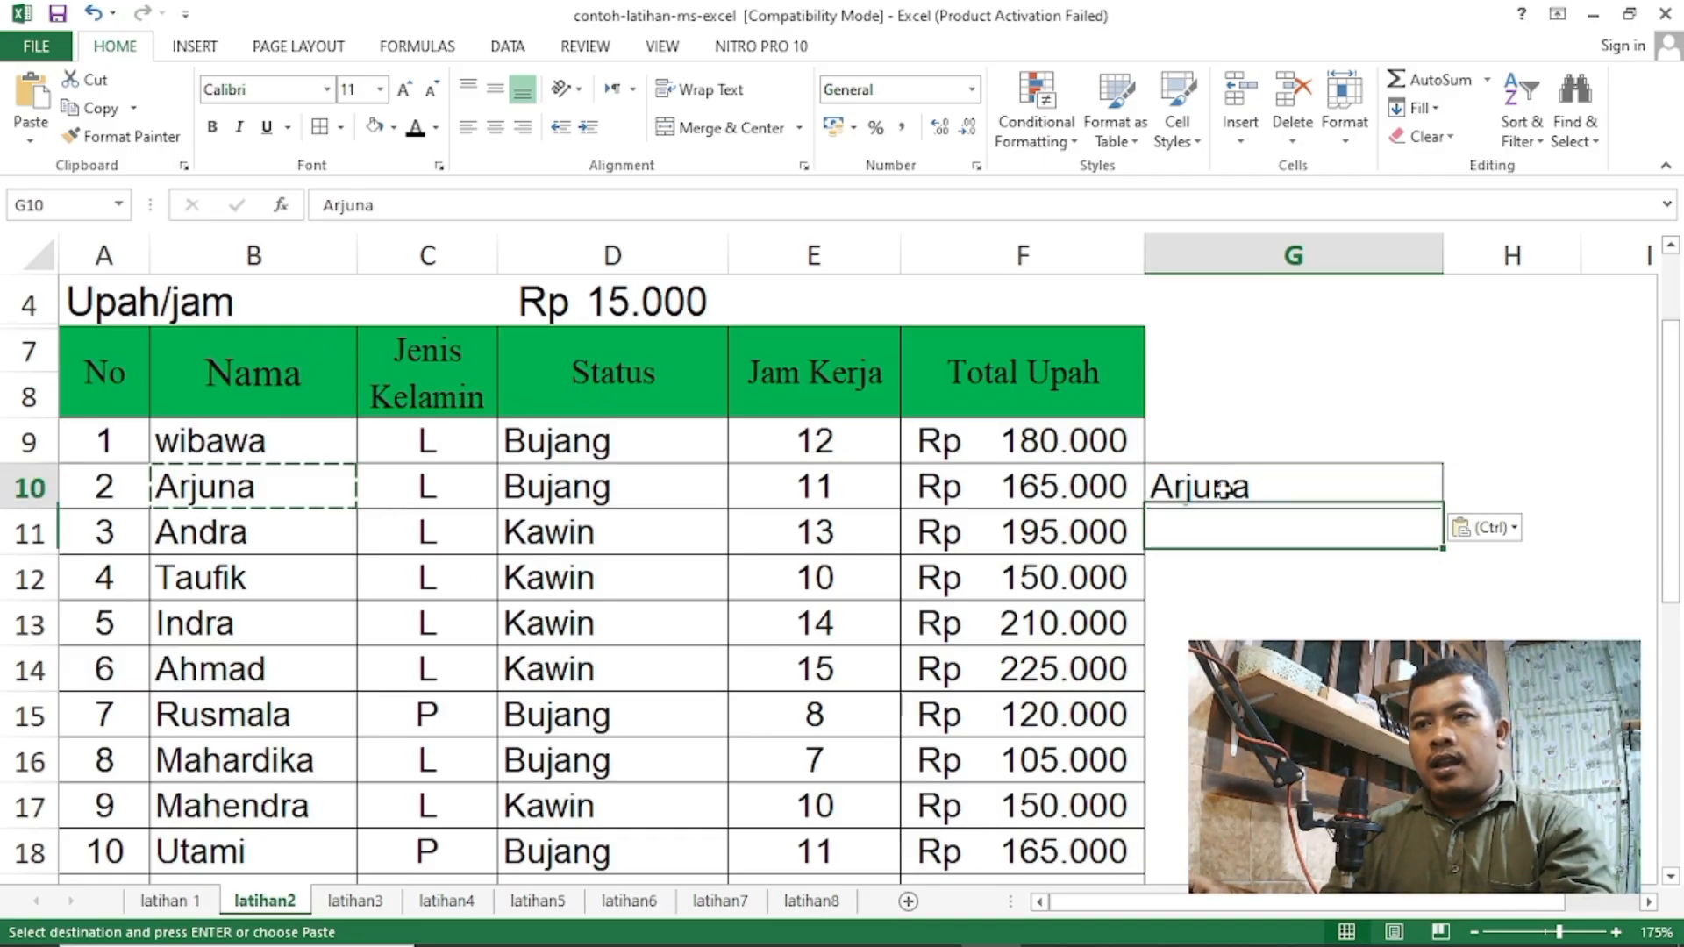
# Undo the pasted copy in column G and clear the copy marker around B10.
pyautogui.hotkey('ctrl', 'z')
pyautogui.hotkey('ctrl', 'z')
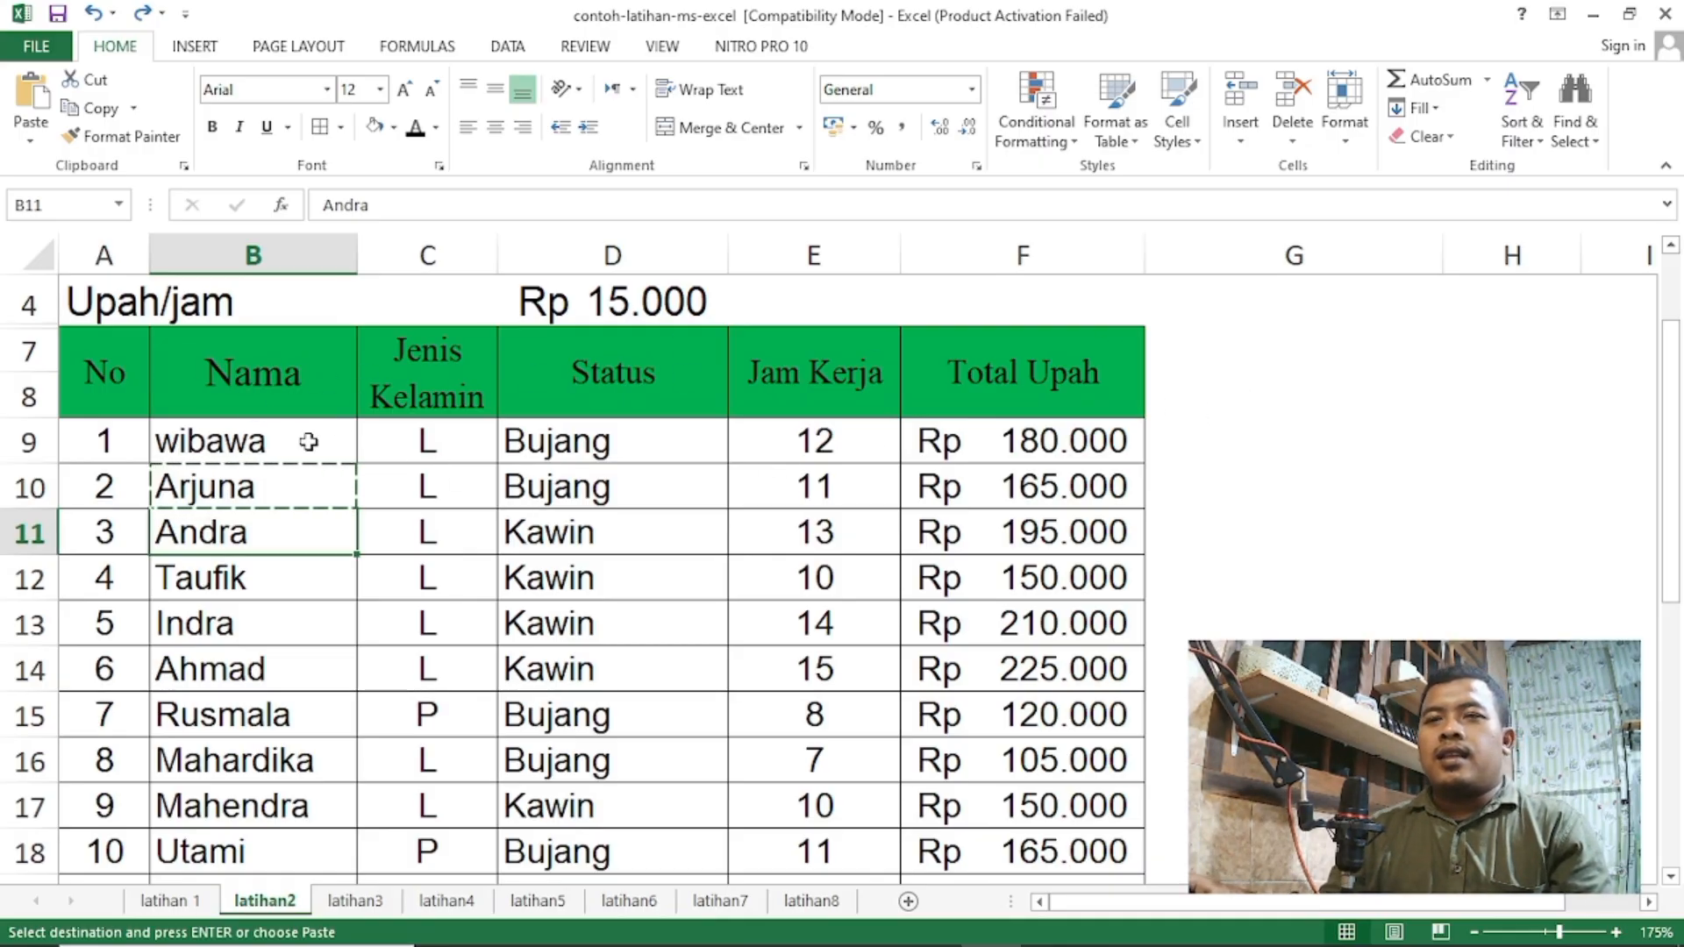
pyautogui.doubleClick(326, 478)
pyautogui.click(316, 439)
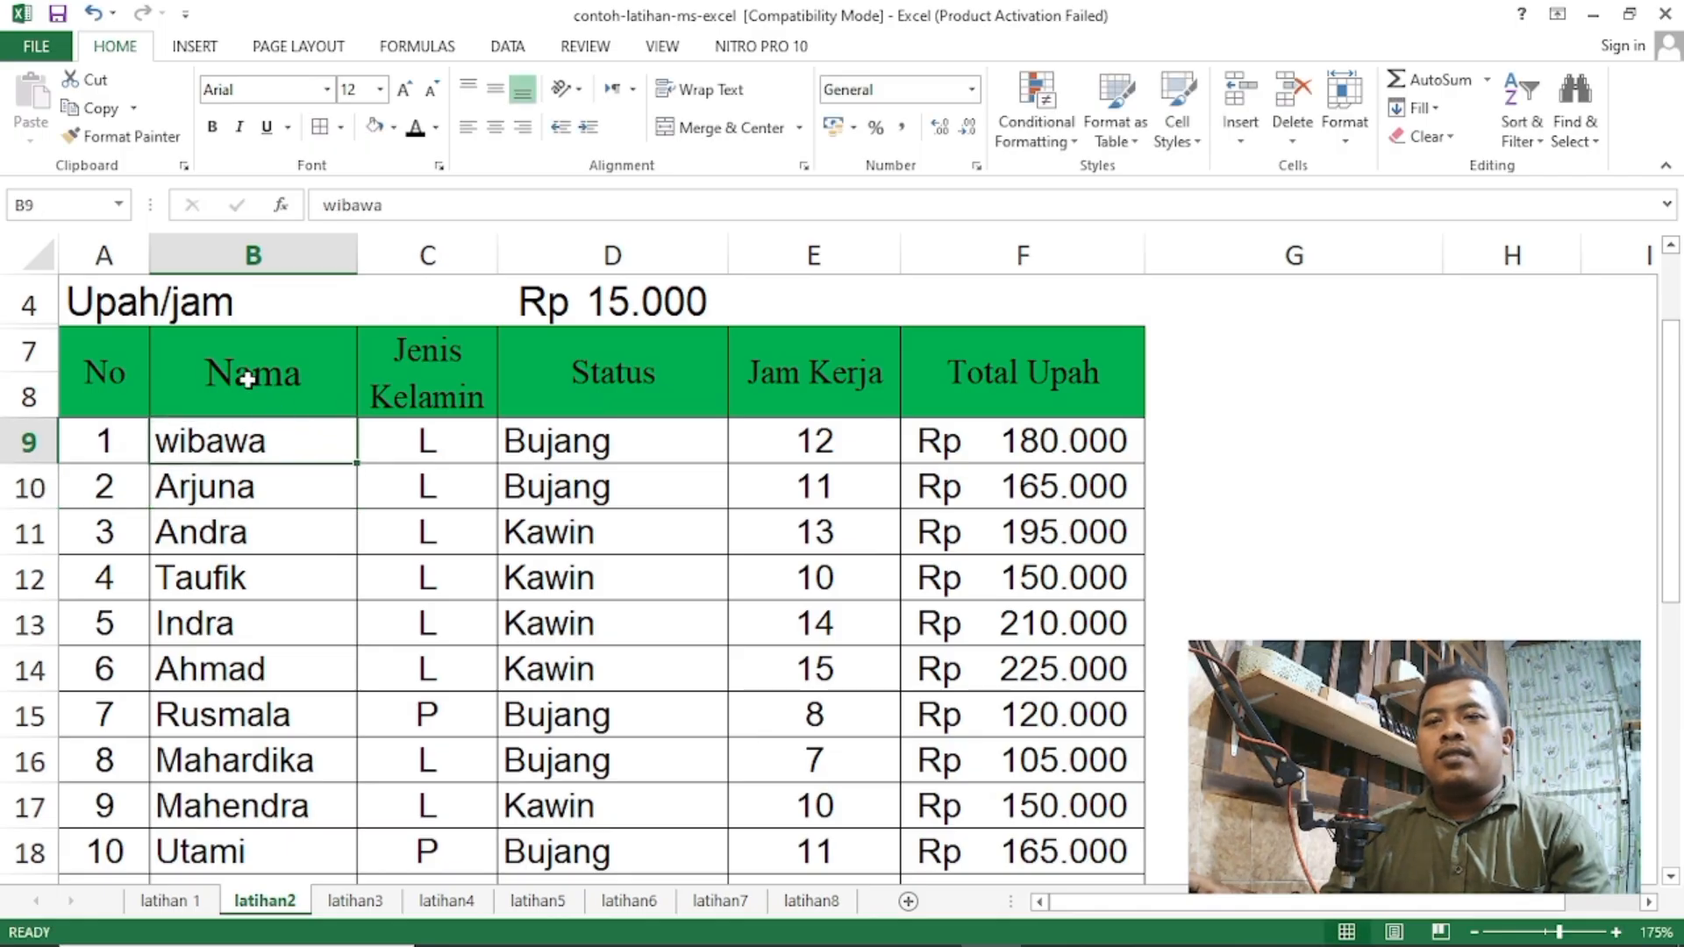
# Remove the green fill from the table header cells Nama through Total Upah (B7:F8).
pyautogui.click(268, 381)
pyautogui.moveTo(268, 381); pyautogui.dragTo(1052, 386)
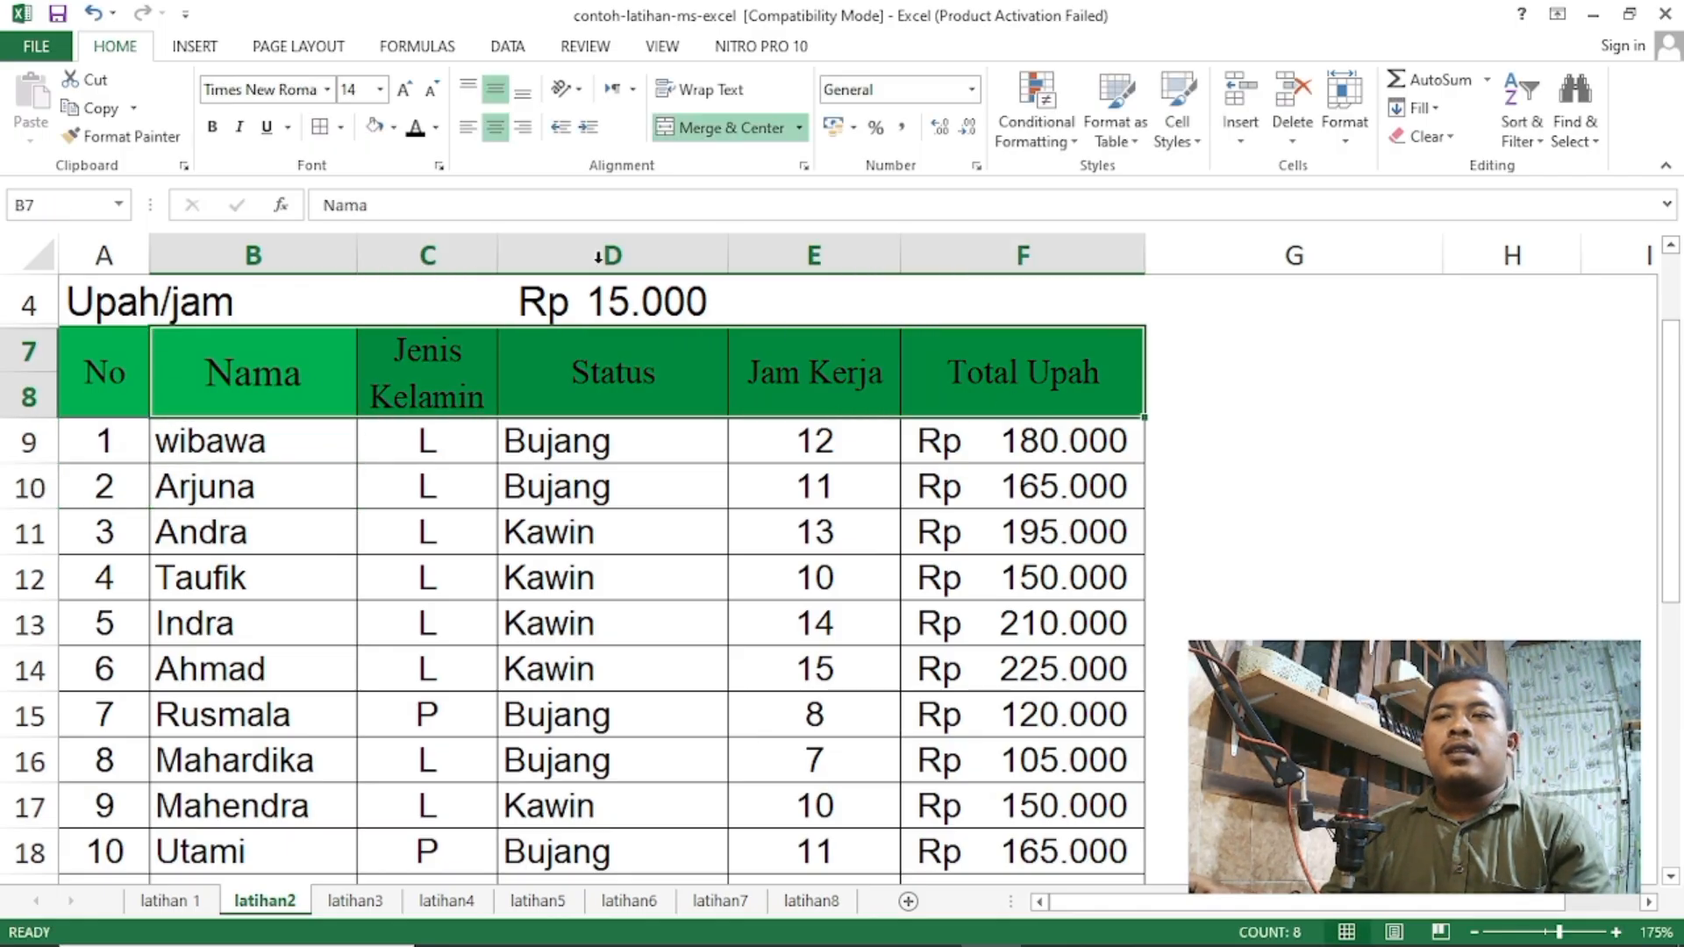
pyautogui.click(373, 127)
pyautogui.click(681, 478)
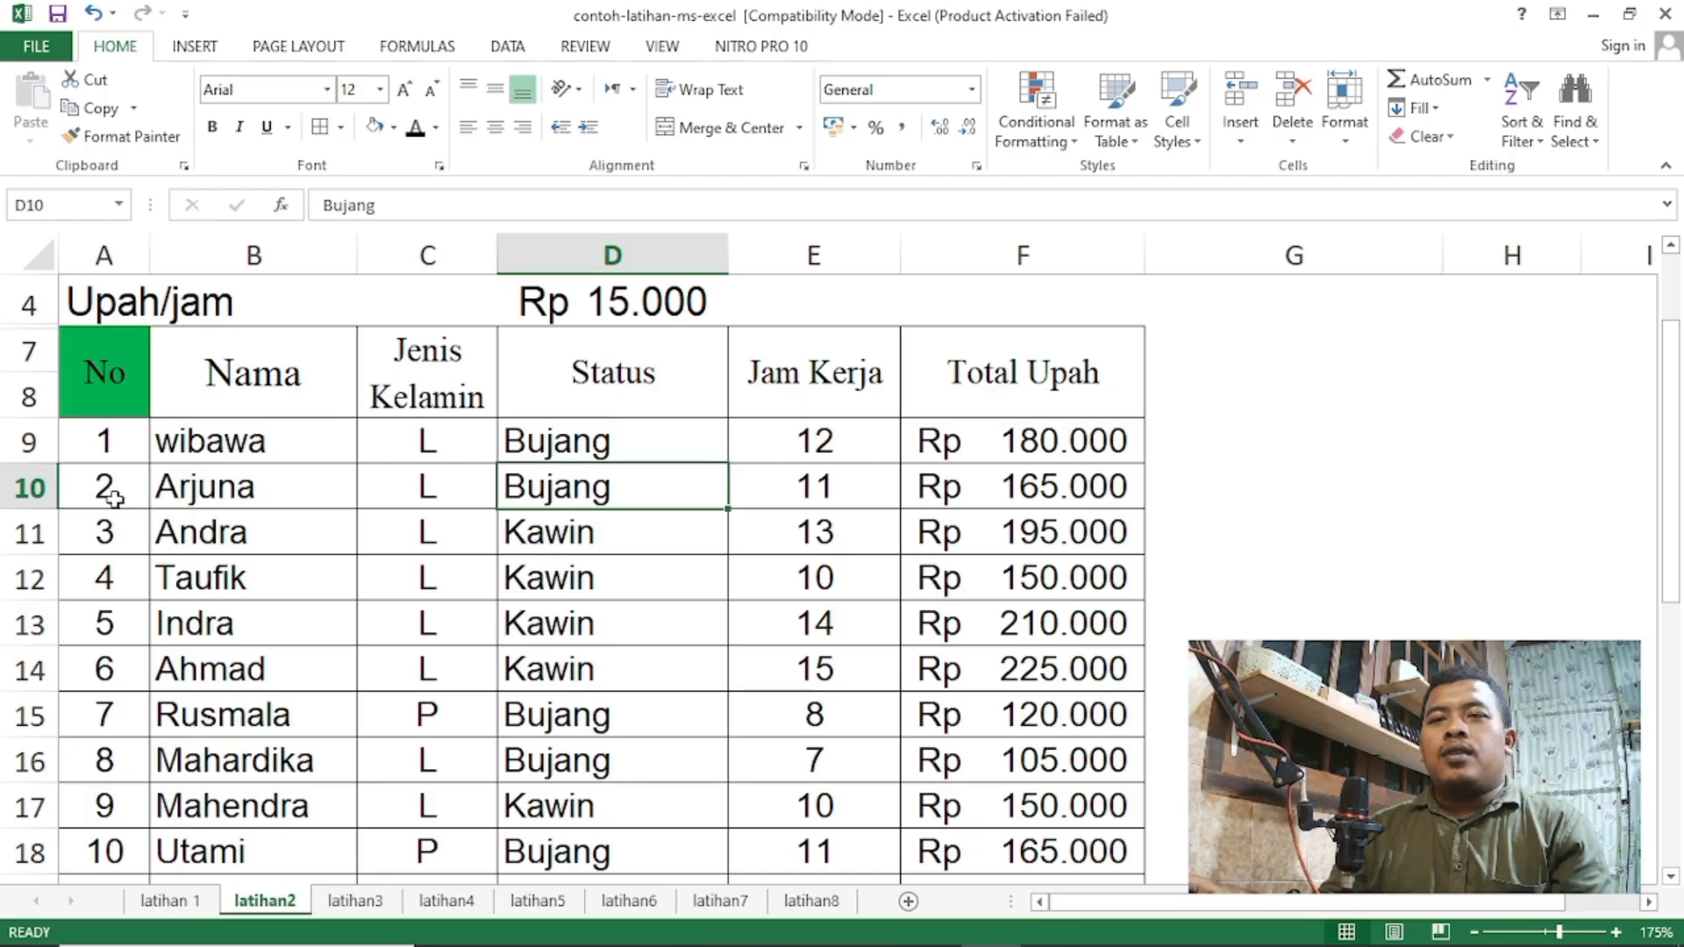
# Apply the green-filled No header's formatting to the Nama header in B7 with Format Painter.
pyautogui.click(98, 378)
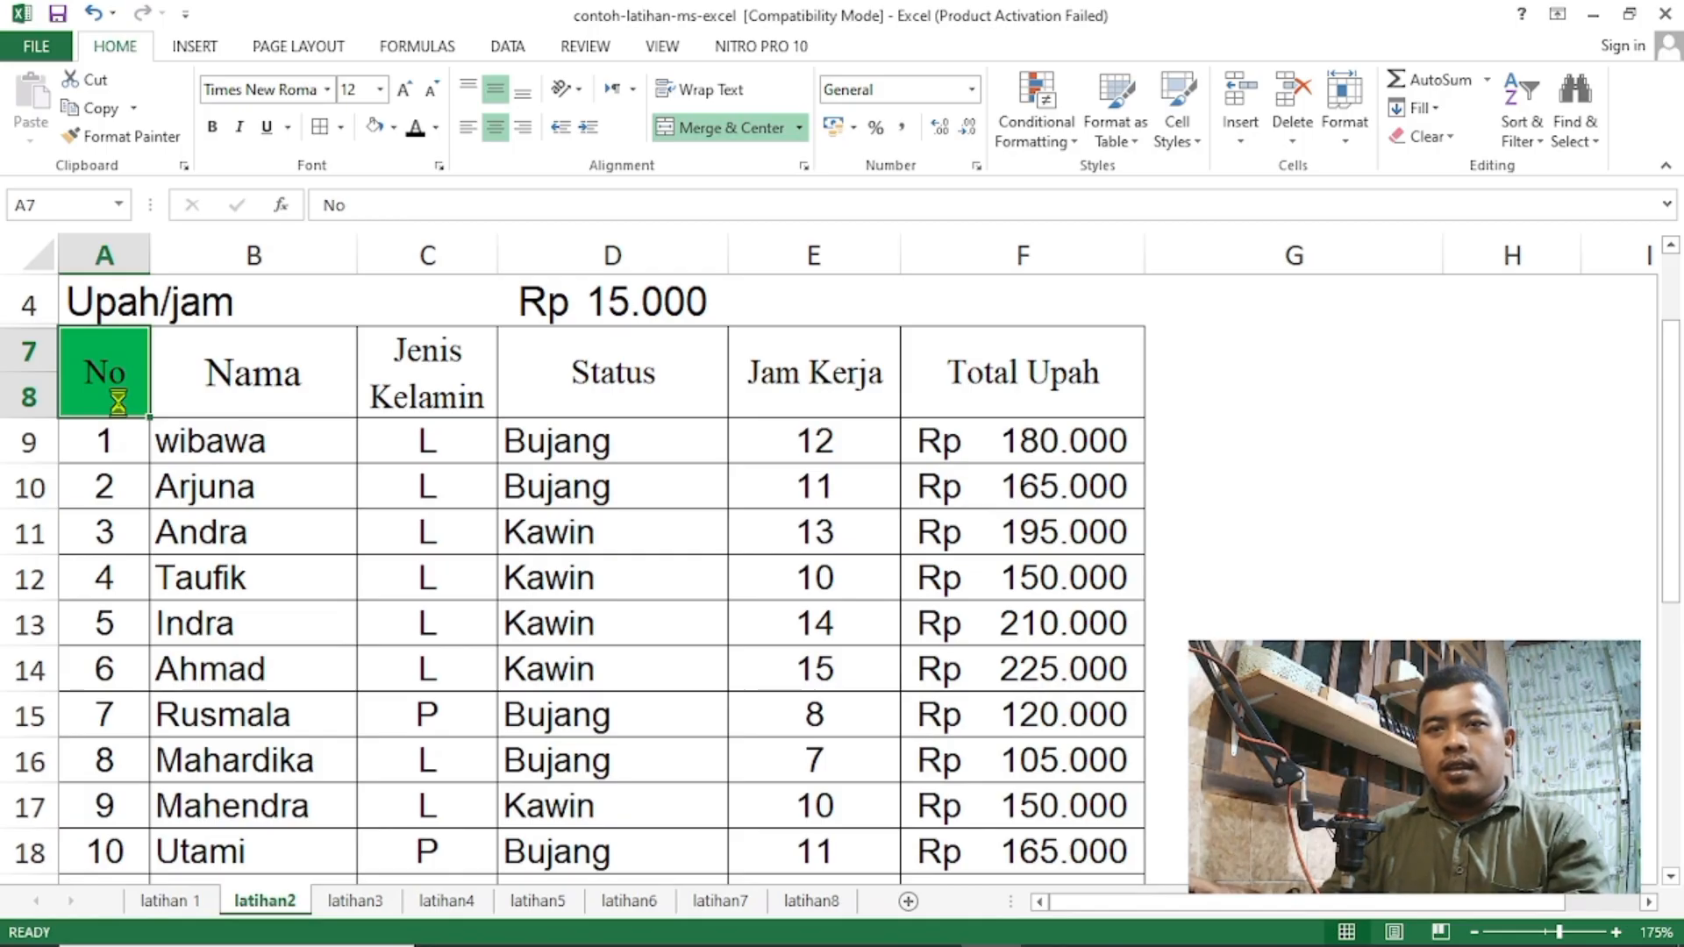
pyautogui.keyDown('ctrl'); pyautogui.scroll(1, 119, 402); pyautogui.keyUp('ctrl')
pyautogui.scroll(1, 96, 423)
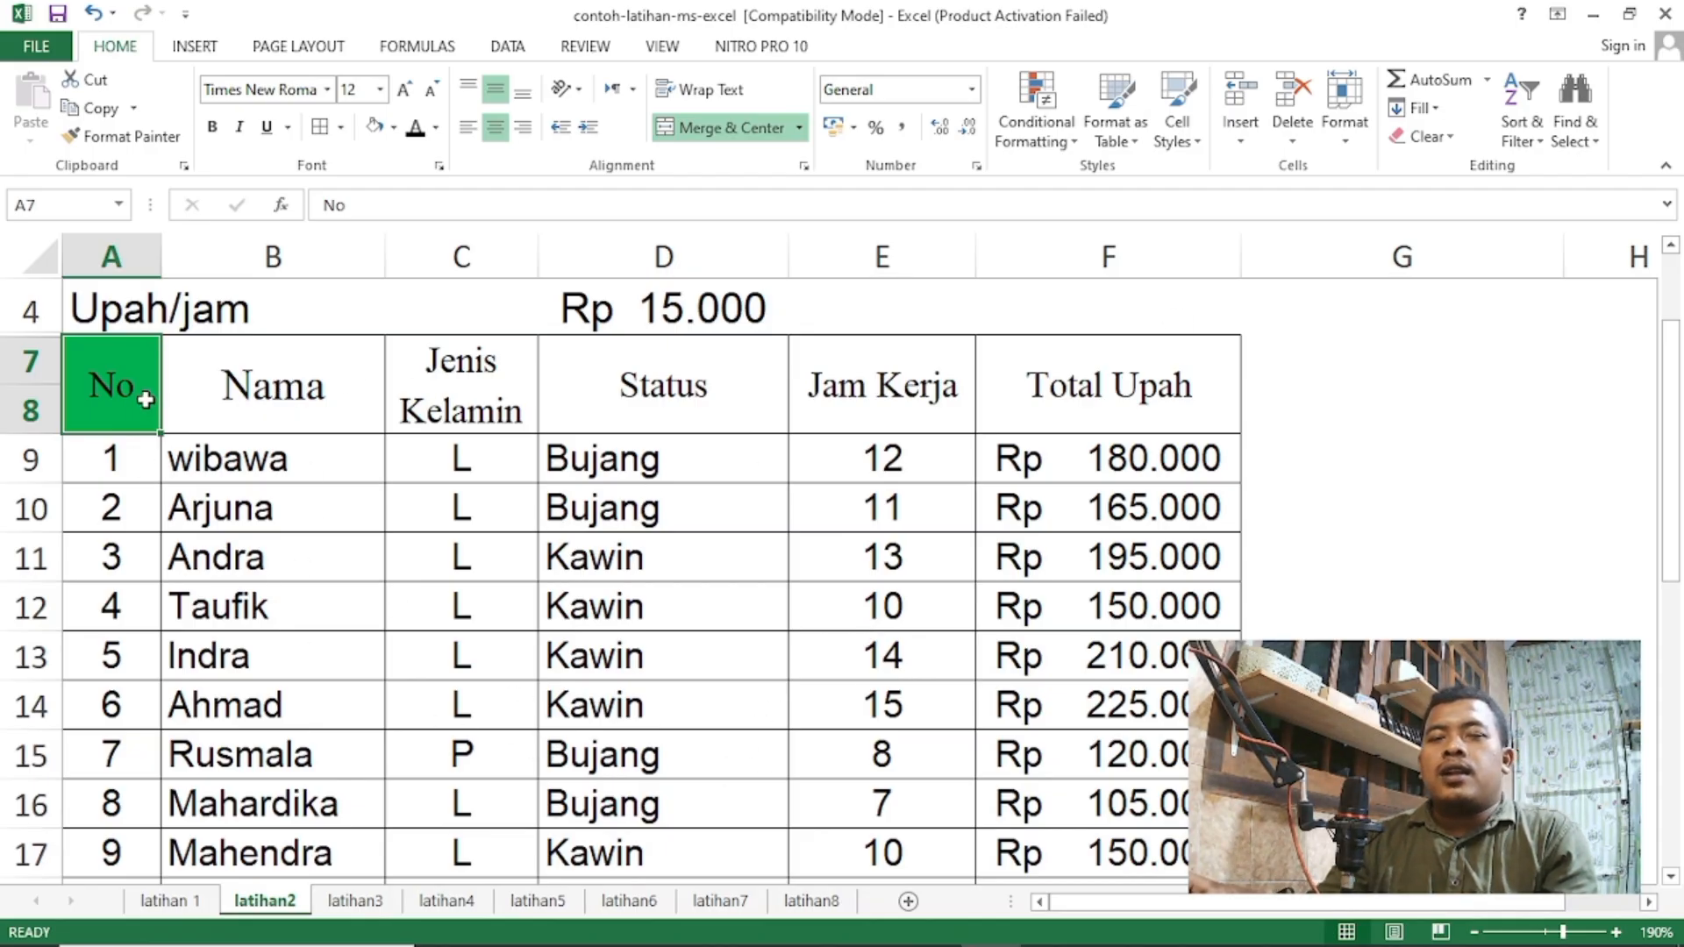
pyautogui.click(201, 411)
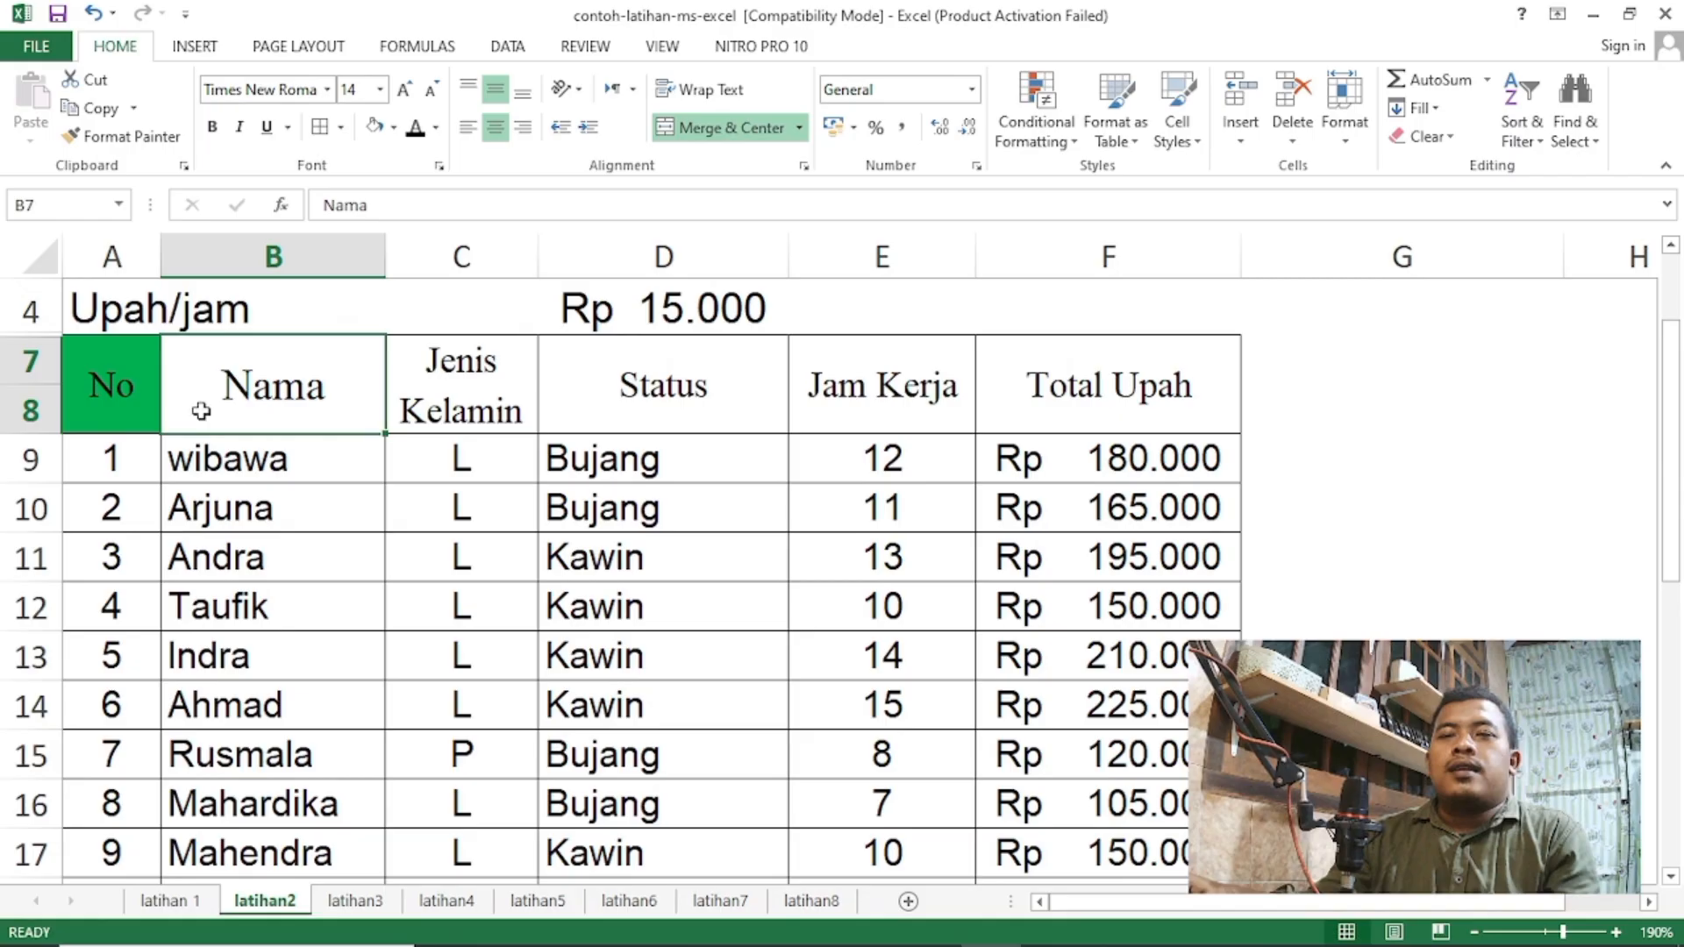
pyautogui.click(121, 392)
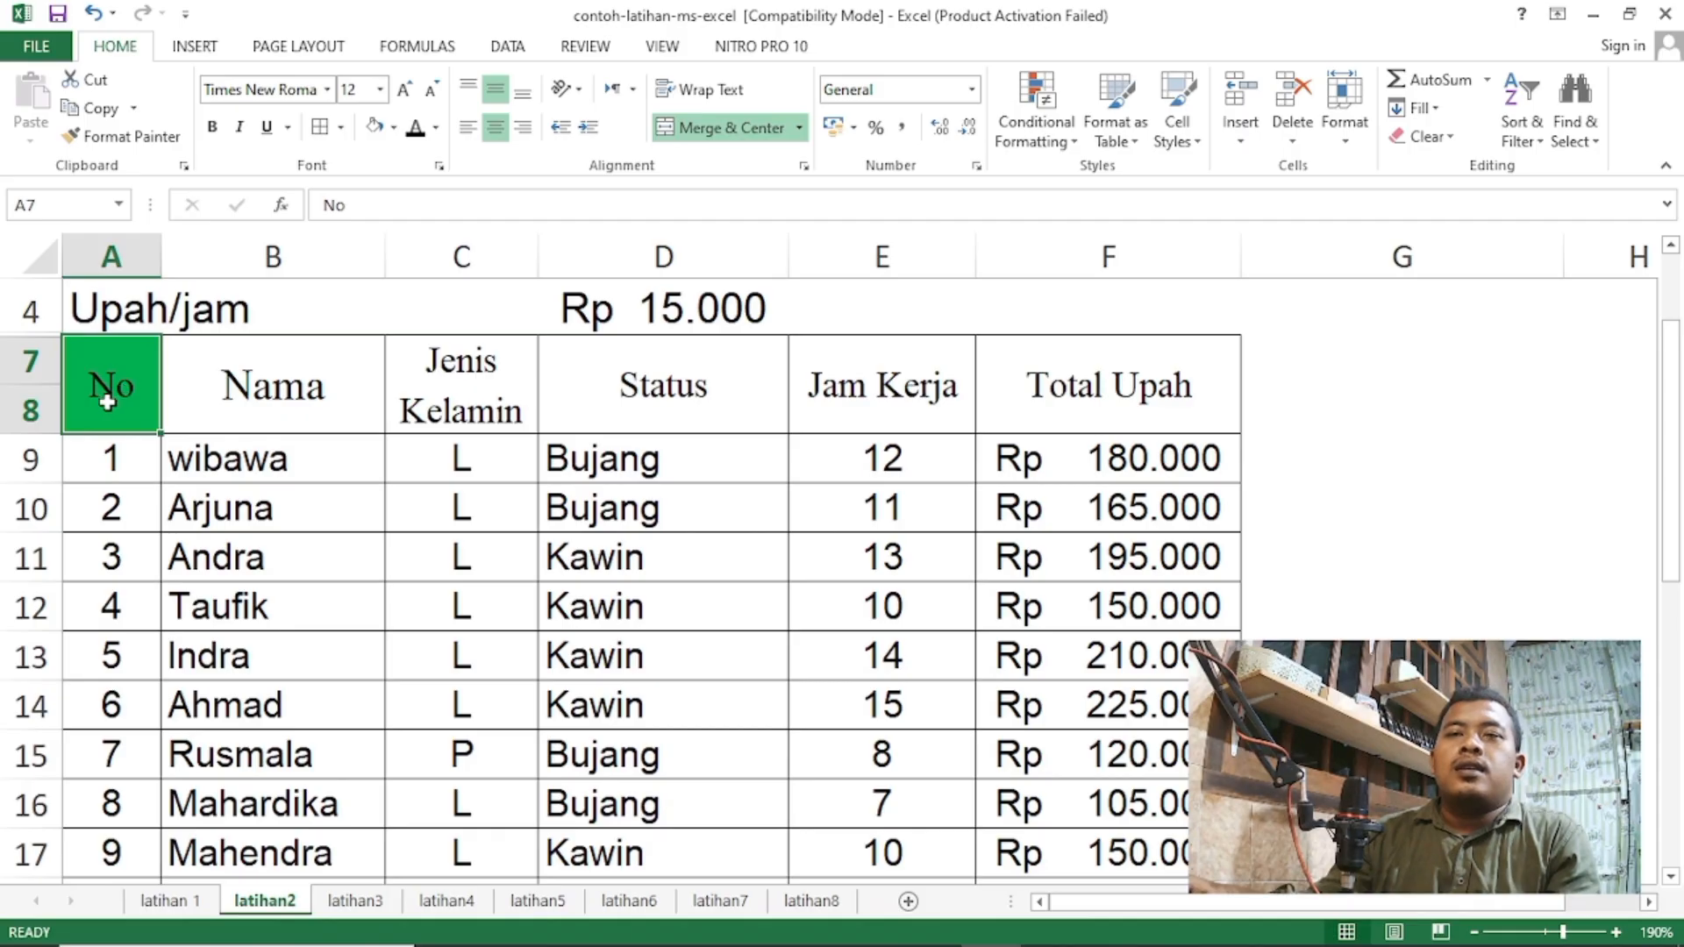
pyautogui.click(130, 138)
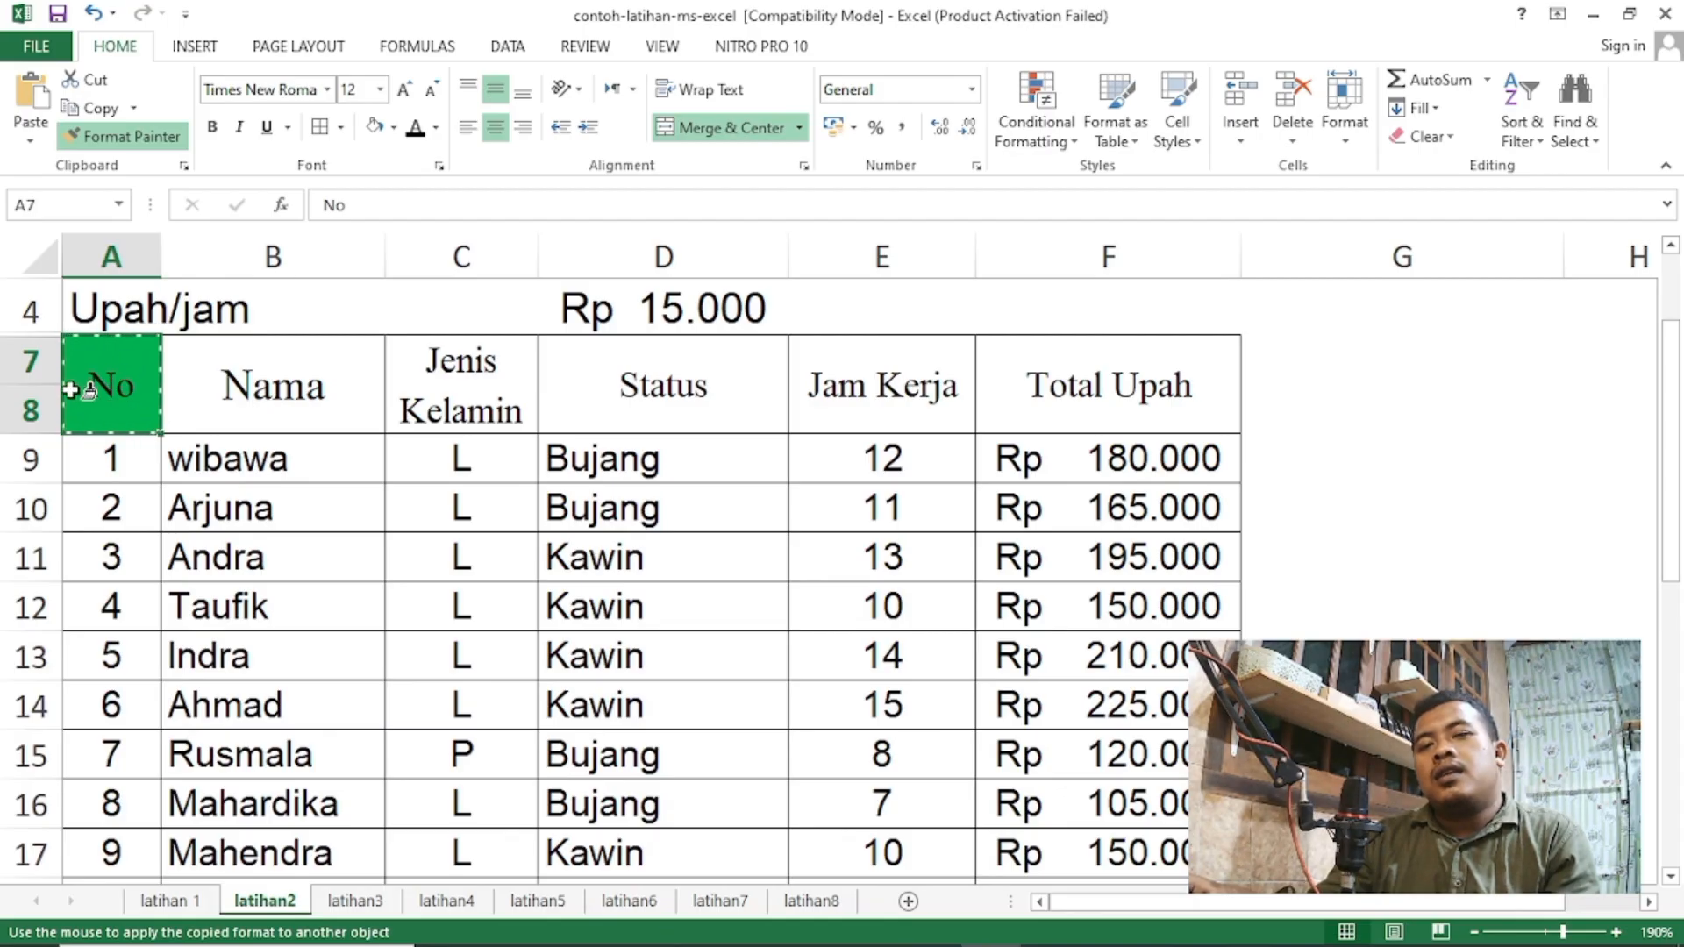
pyautogui.click(270, 388)
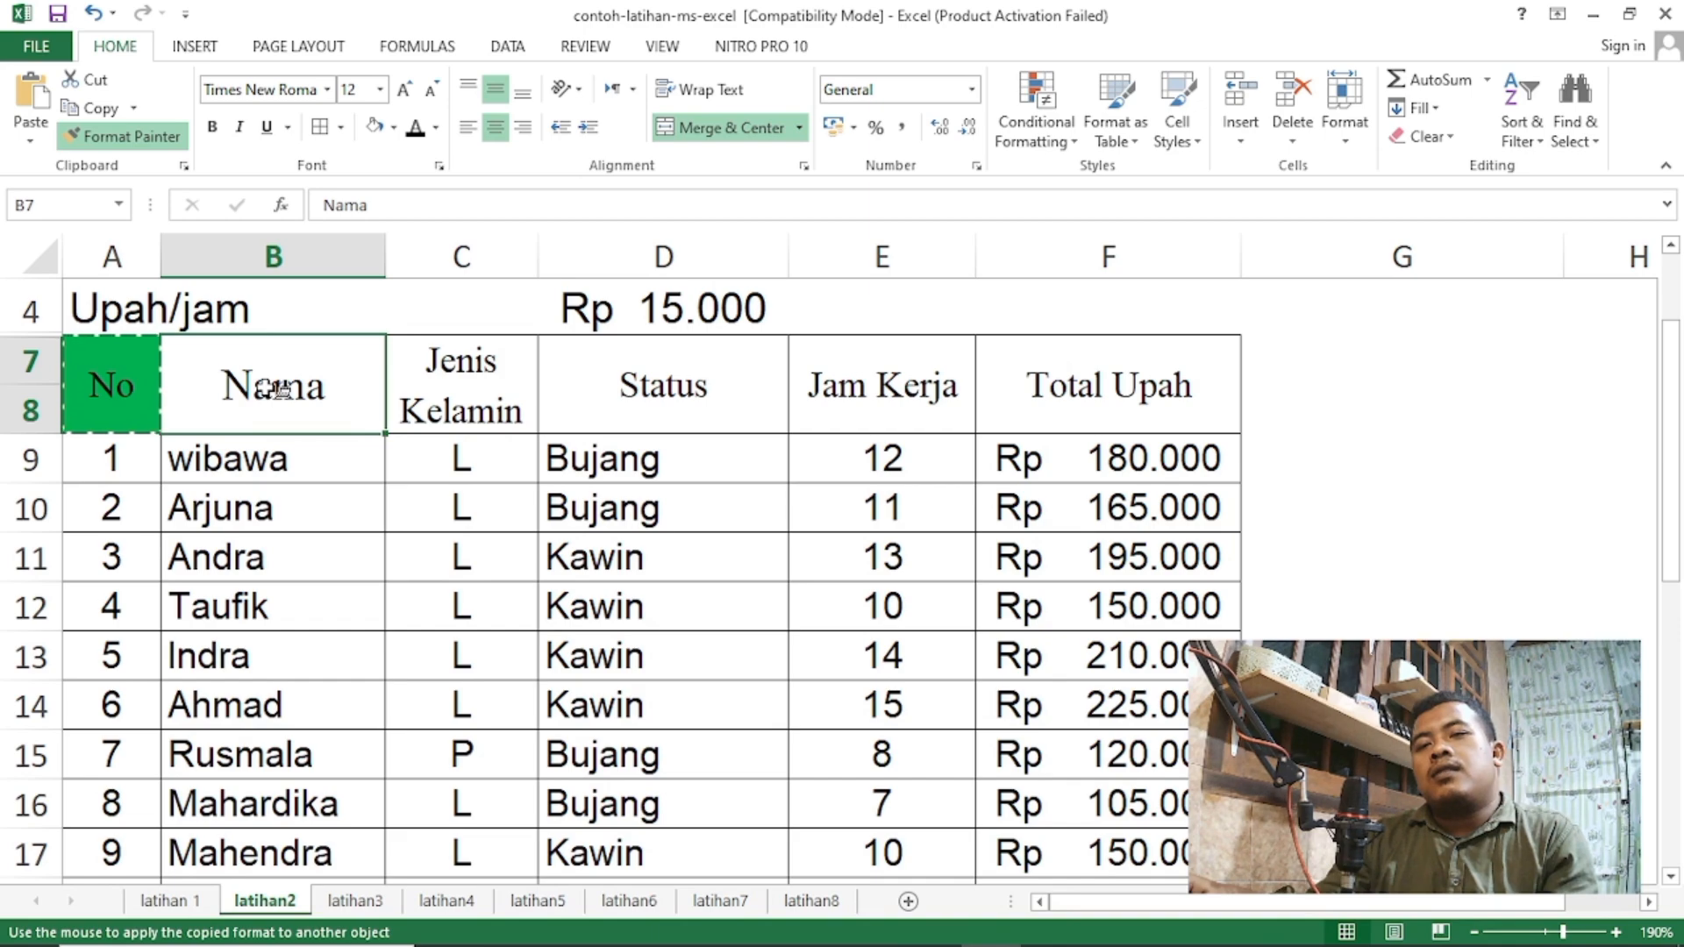
pyautogui.moveTo(279, 387); pyautogui.dragTo(264, 386)
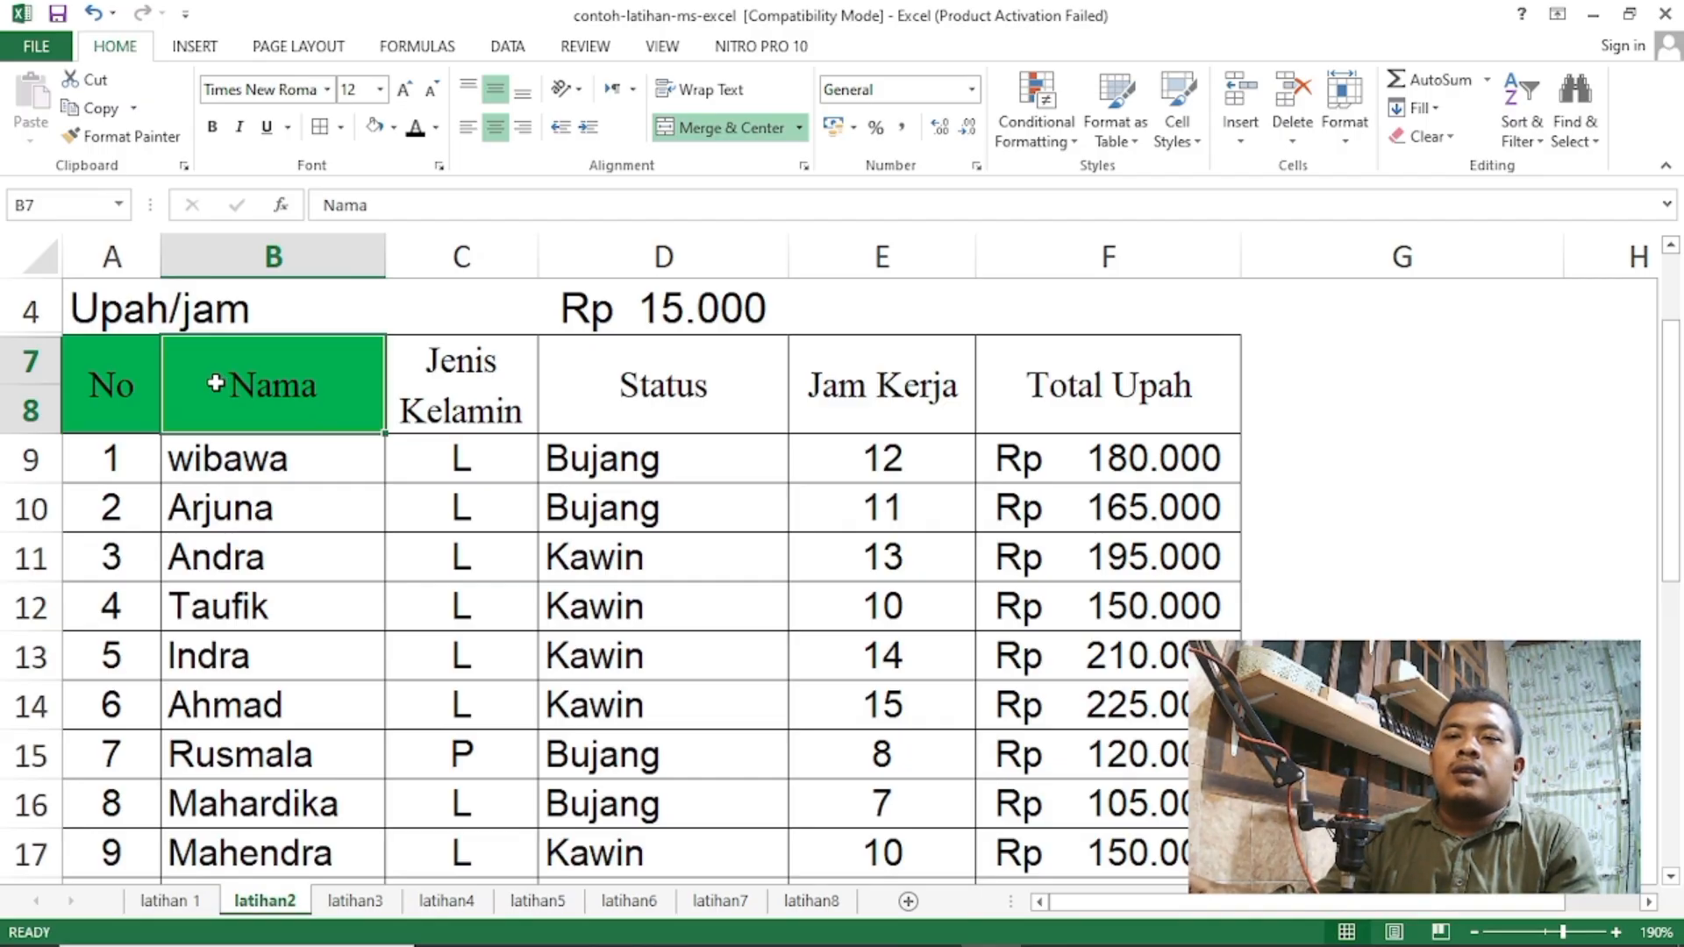
# Copy the Nama header's formatting onto the headers Jenis Kelamin through Total Upah (C7:F8) with Format Painter.
pyautogui.click(93, 138)
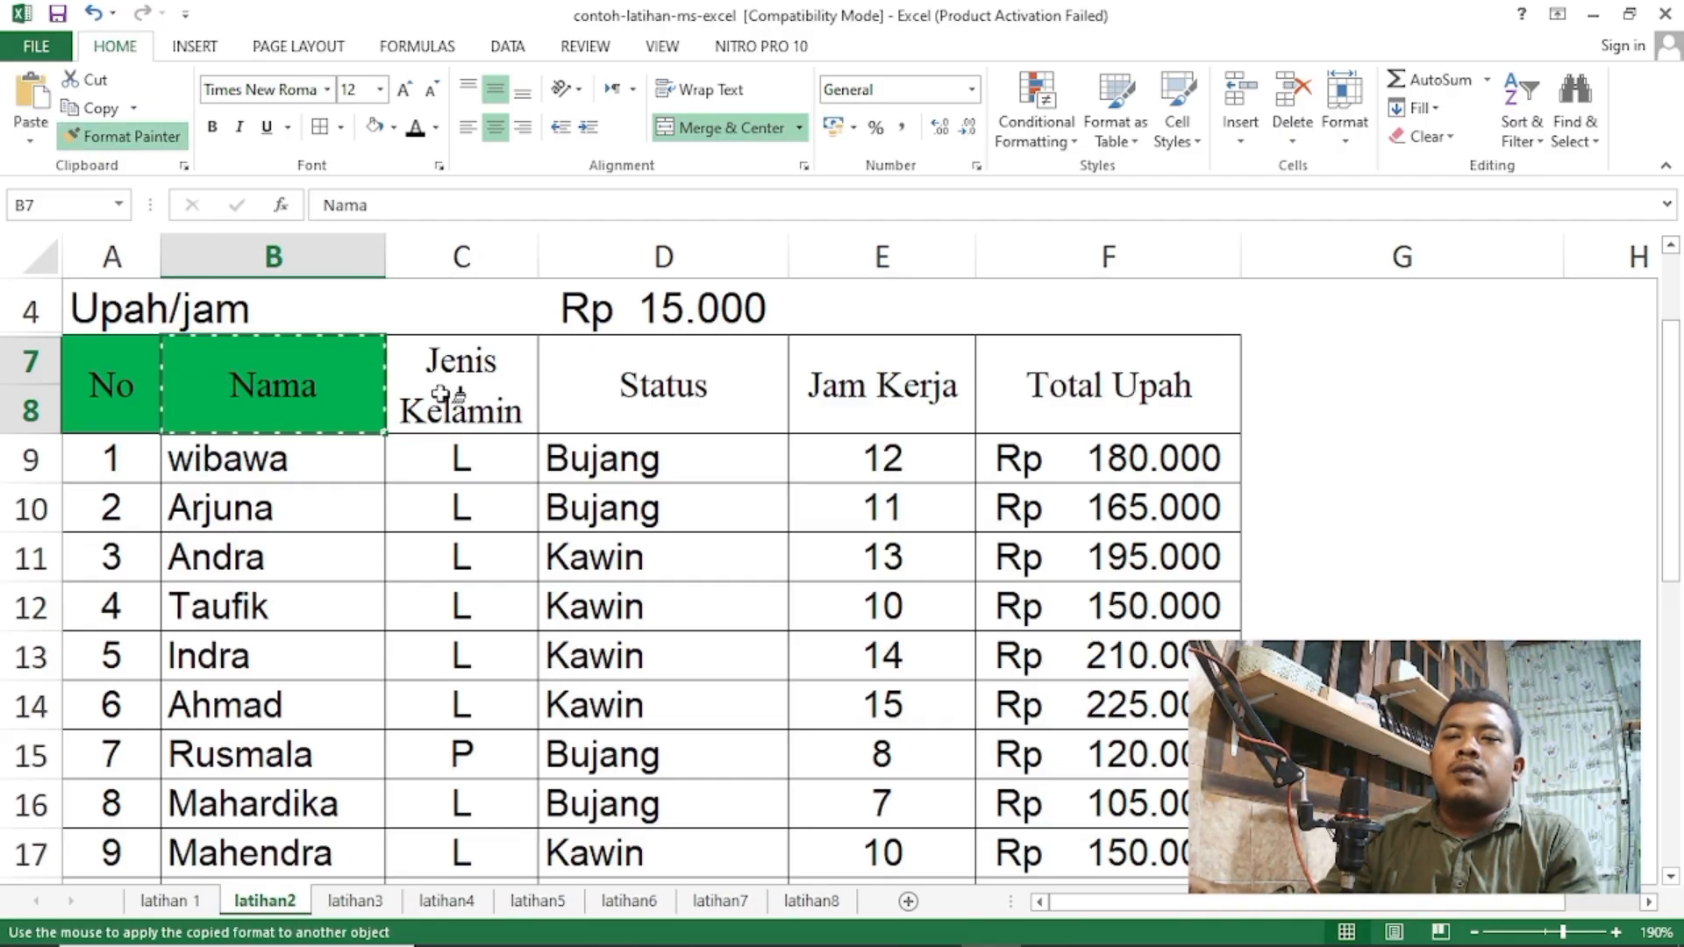
pyautogui.moveTo(441, 393)
pyautogui.mouseDown()
pyautogui.moveTo(985, 350)
pyautogui.moveTo(1122, 387)
pyautogui.mouseUp()
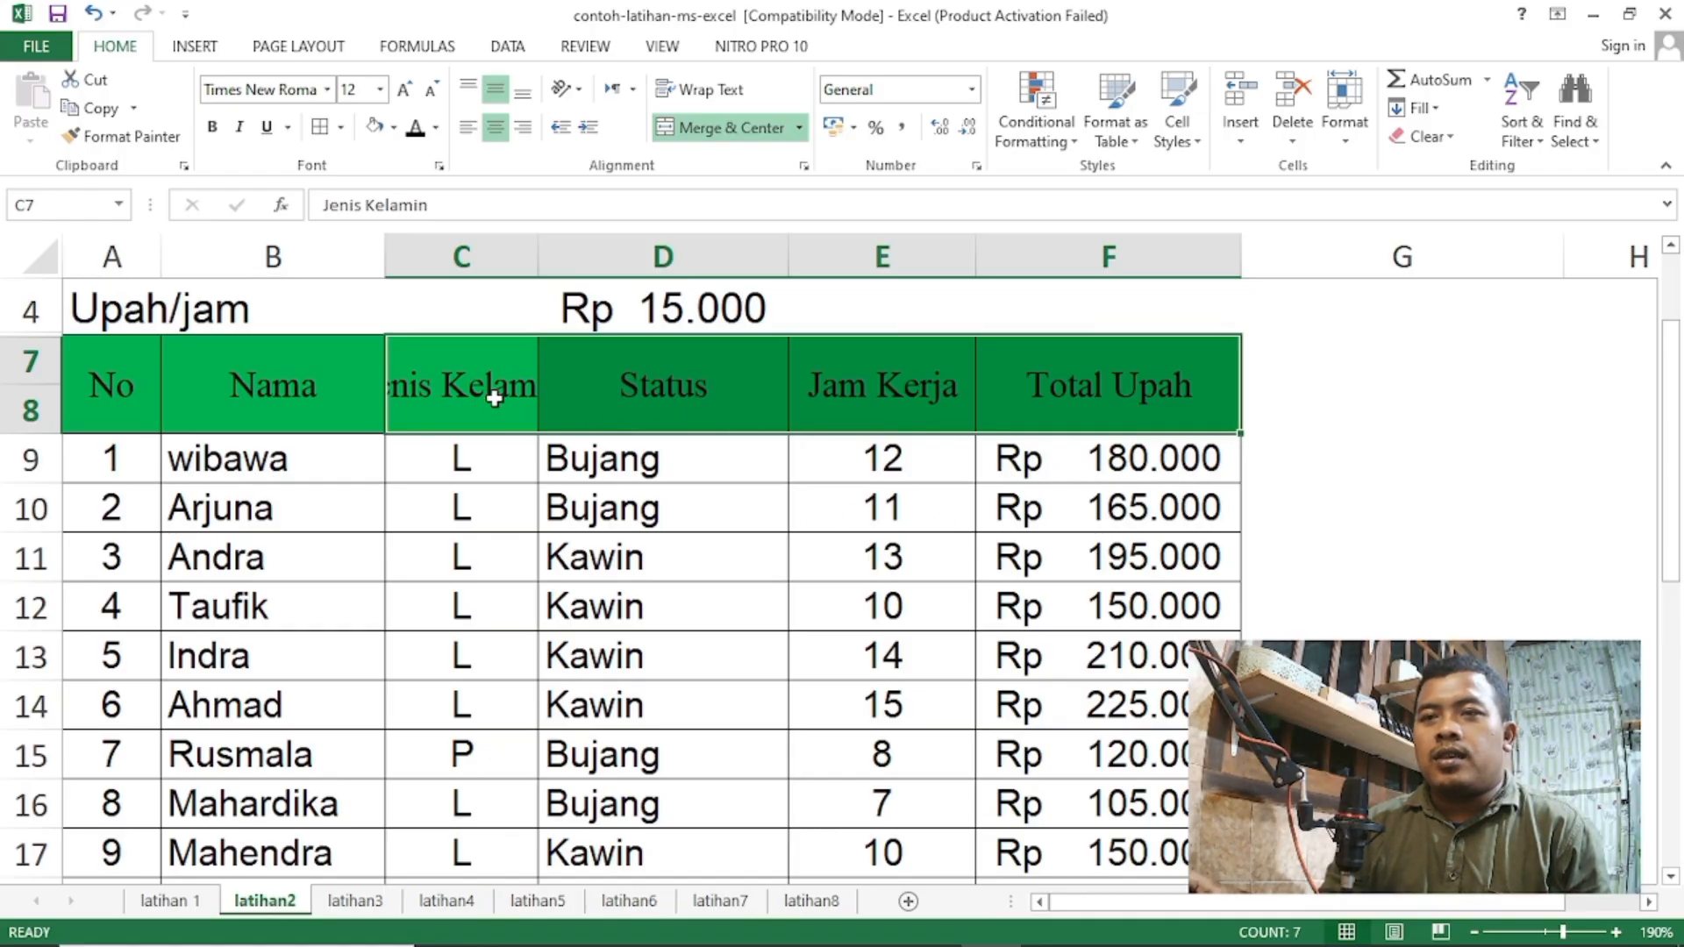
# Unmerge the Jenis Kelamin header cells C7:C8.
pyautogui.click(494, 397)
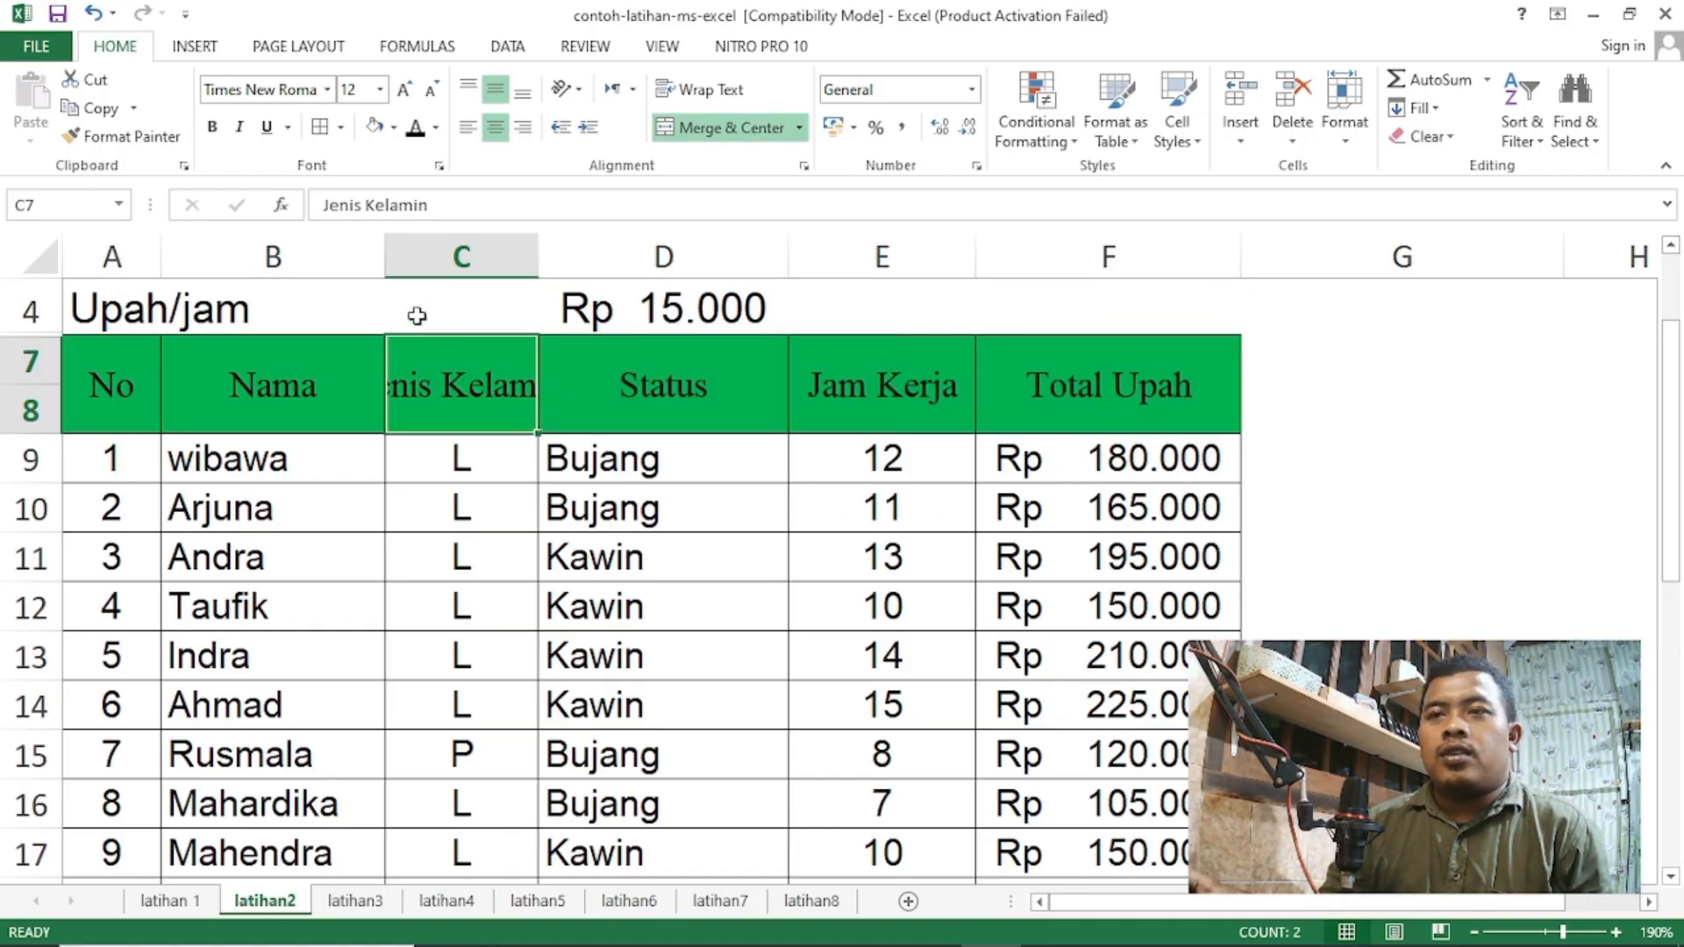
pyautogui.click(728, 127)
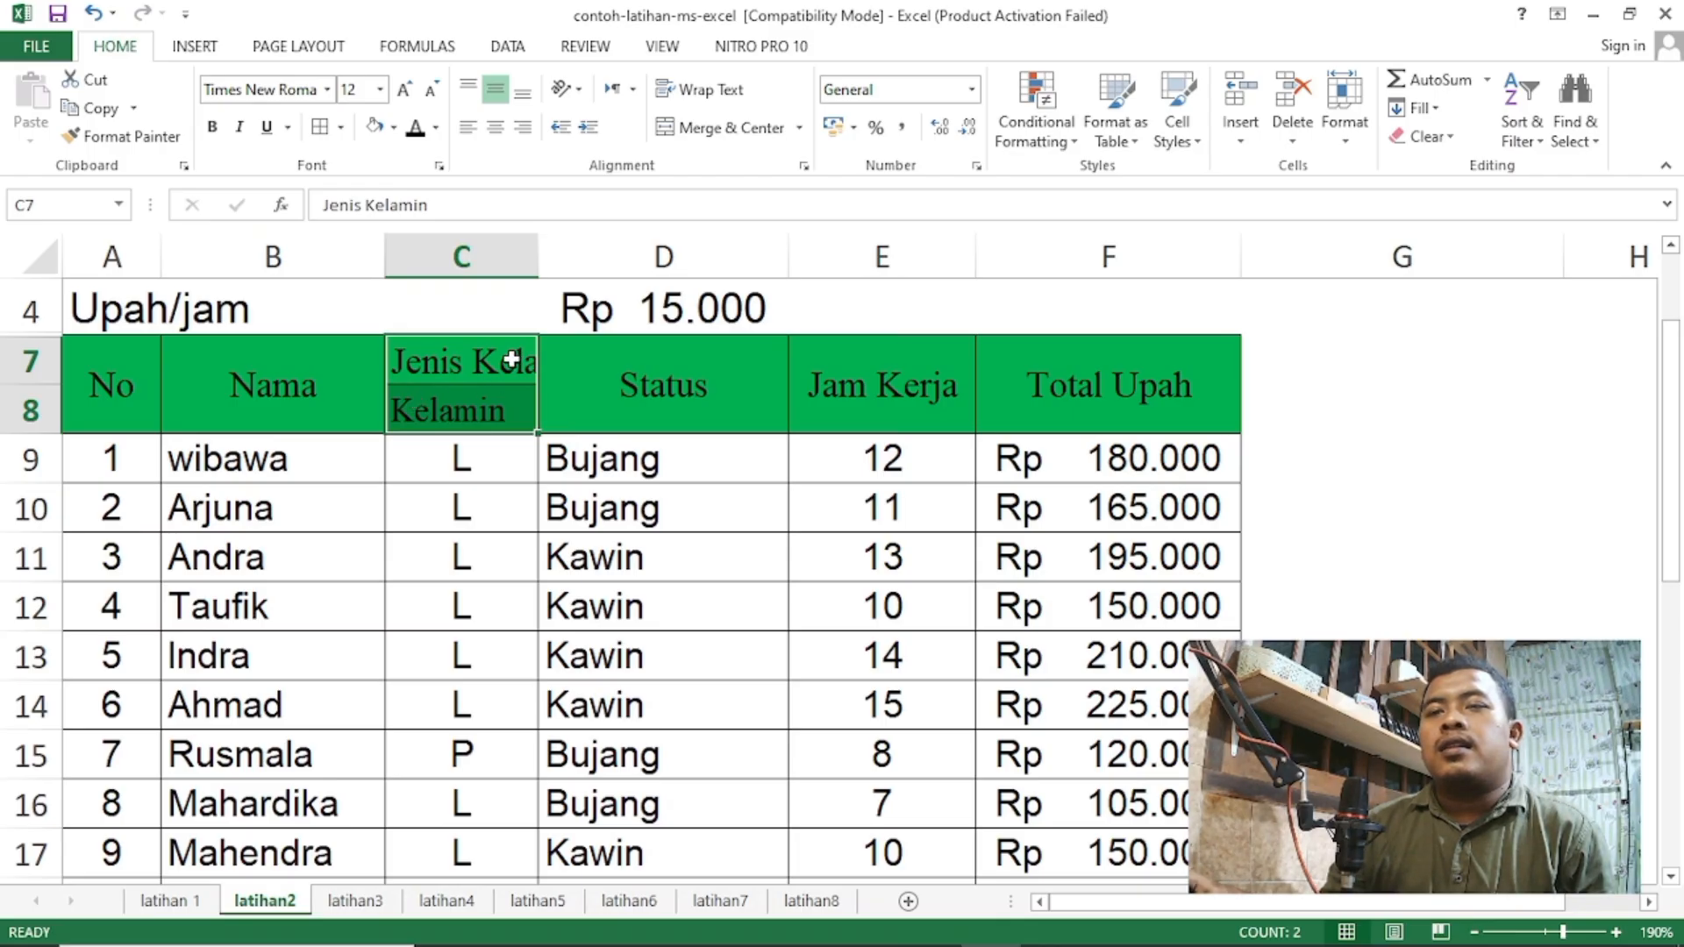
pyautogui.click(645, 378)
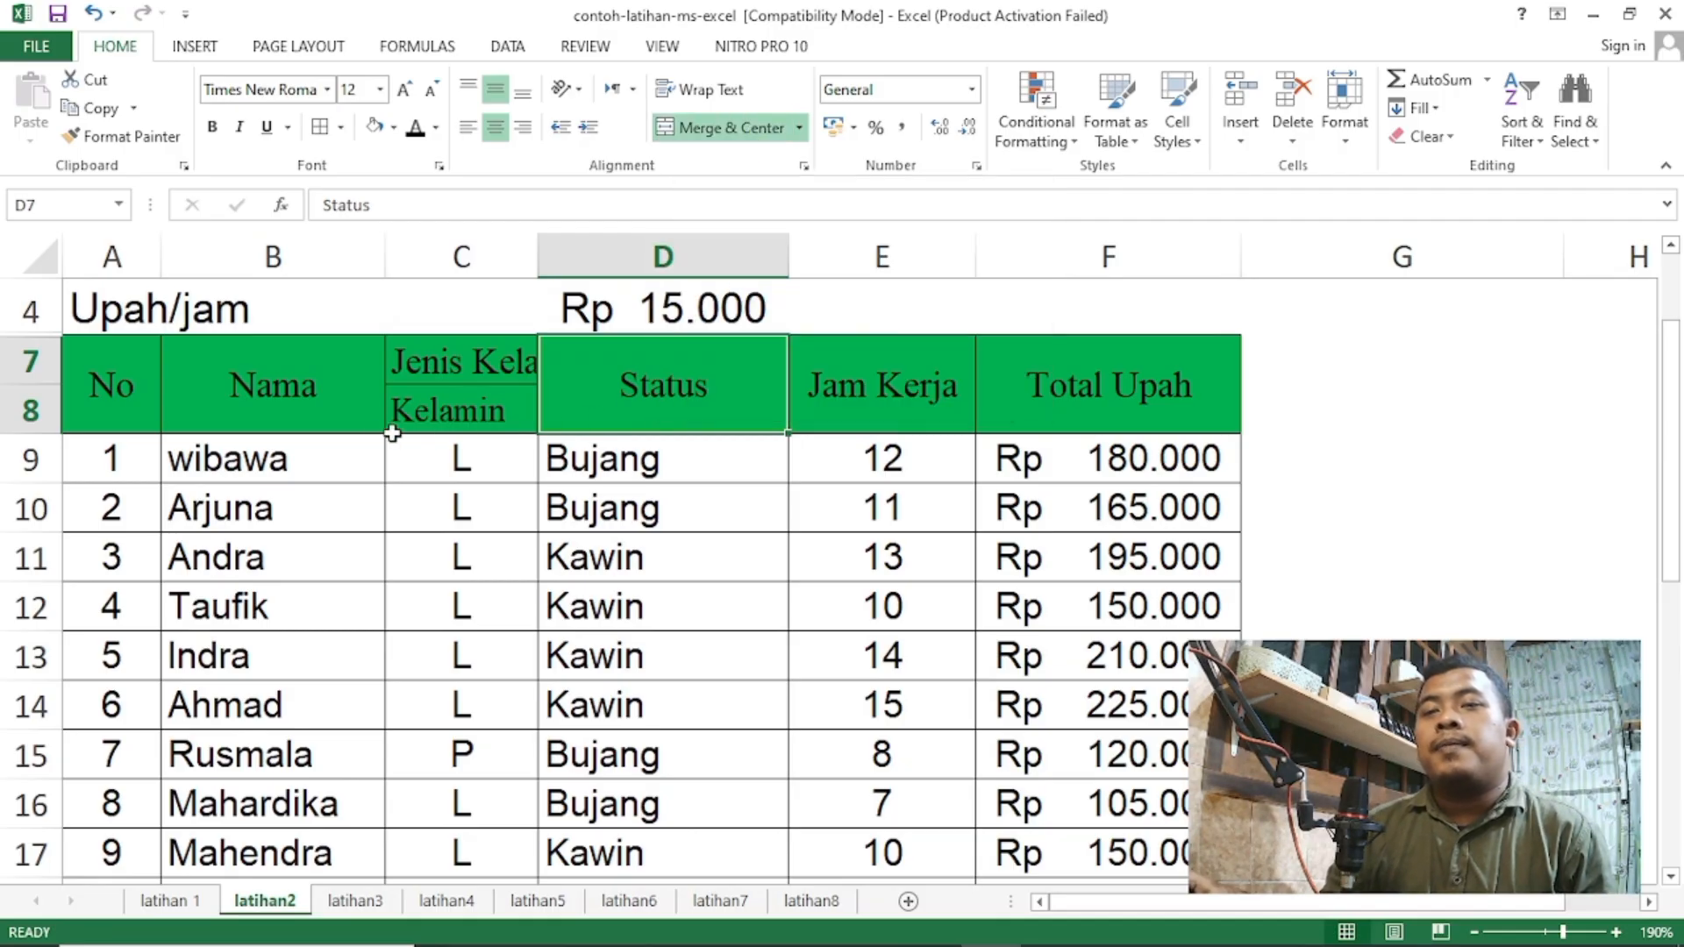
# Try painting the Nama header's formatting onto the Kelamin cell C8 and undo it.
pyautogui.click(284, 375)
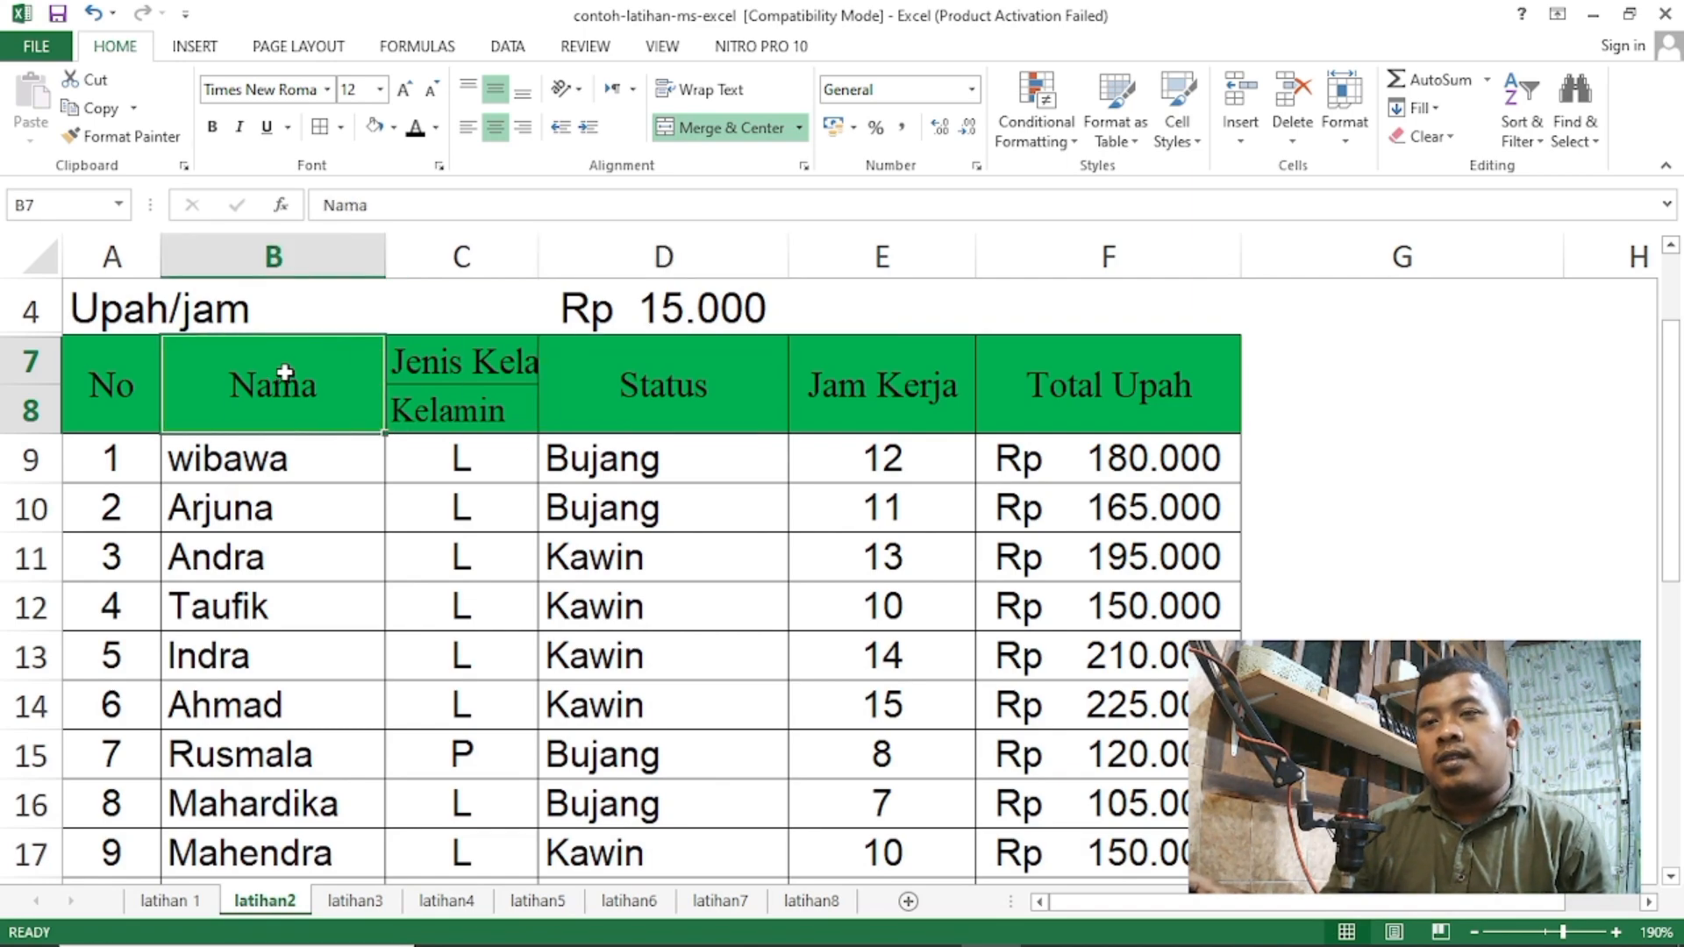
pyautogui.click(158, 135)
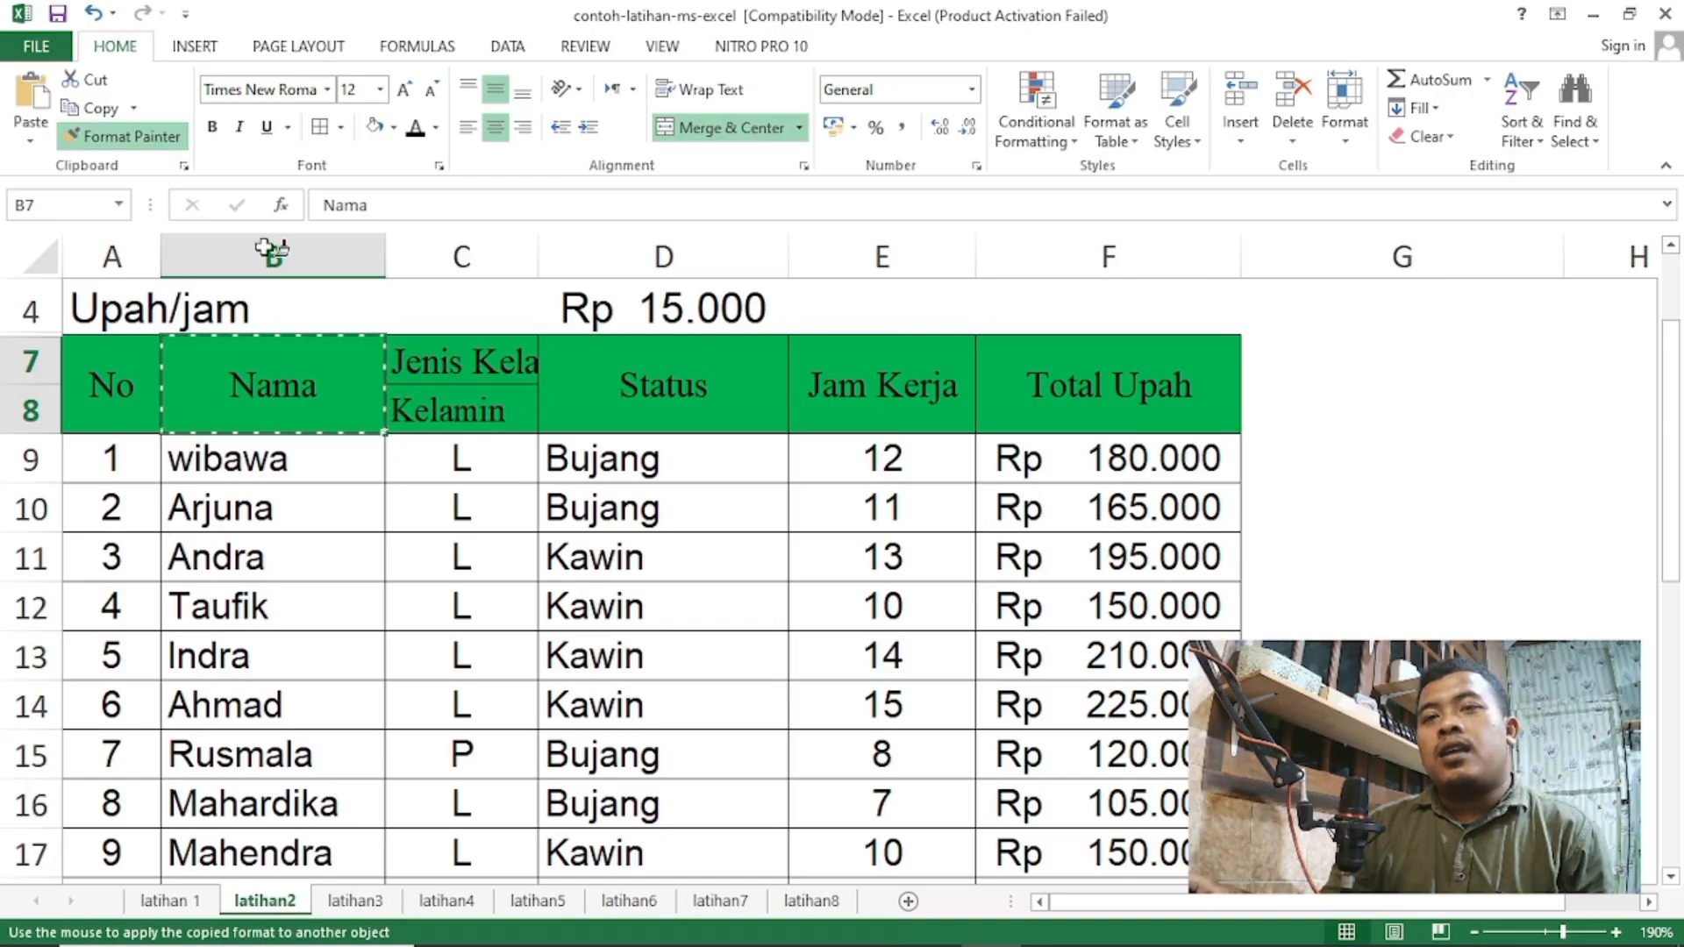
pyautogui.click(462, 398)
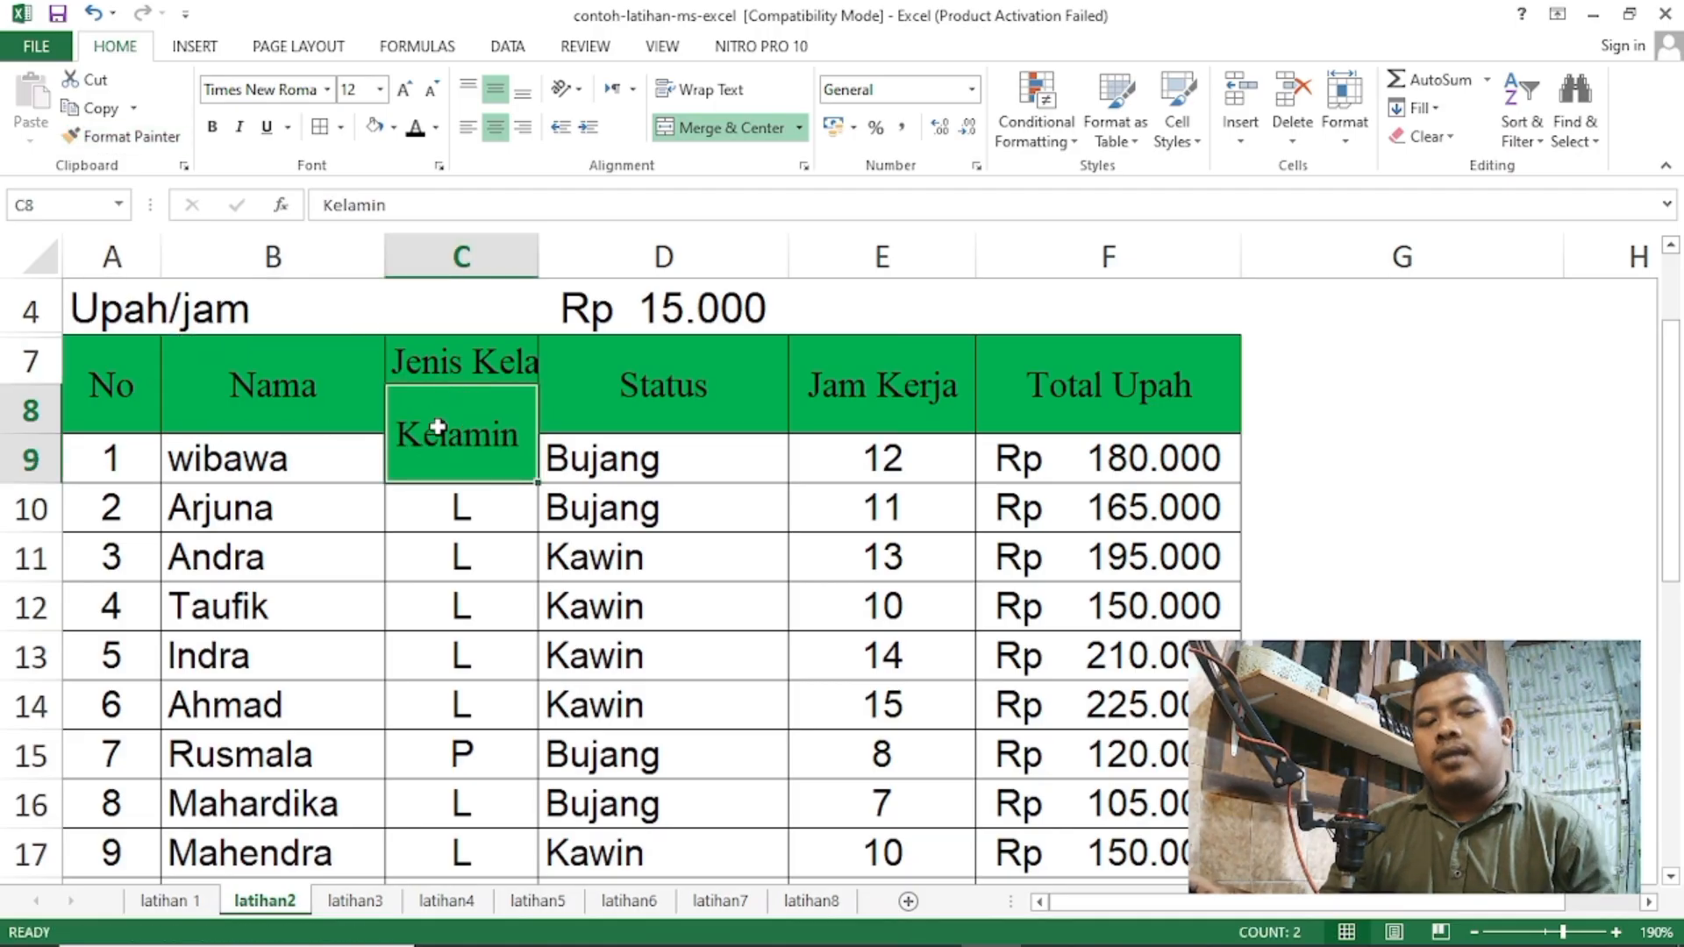
pyautogui.hotkey('ctrl', 'z')
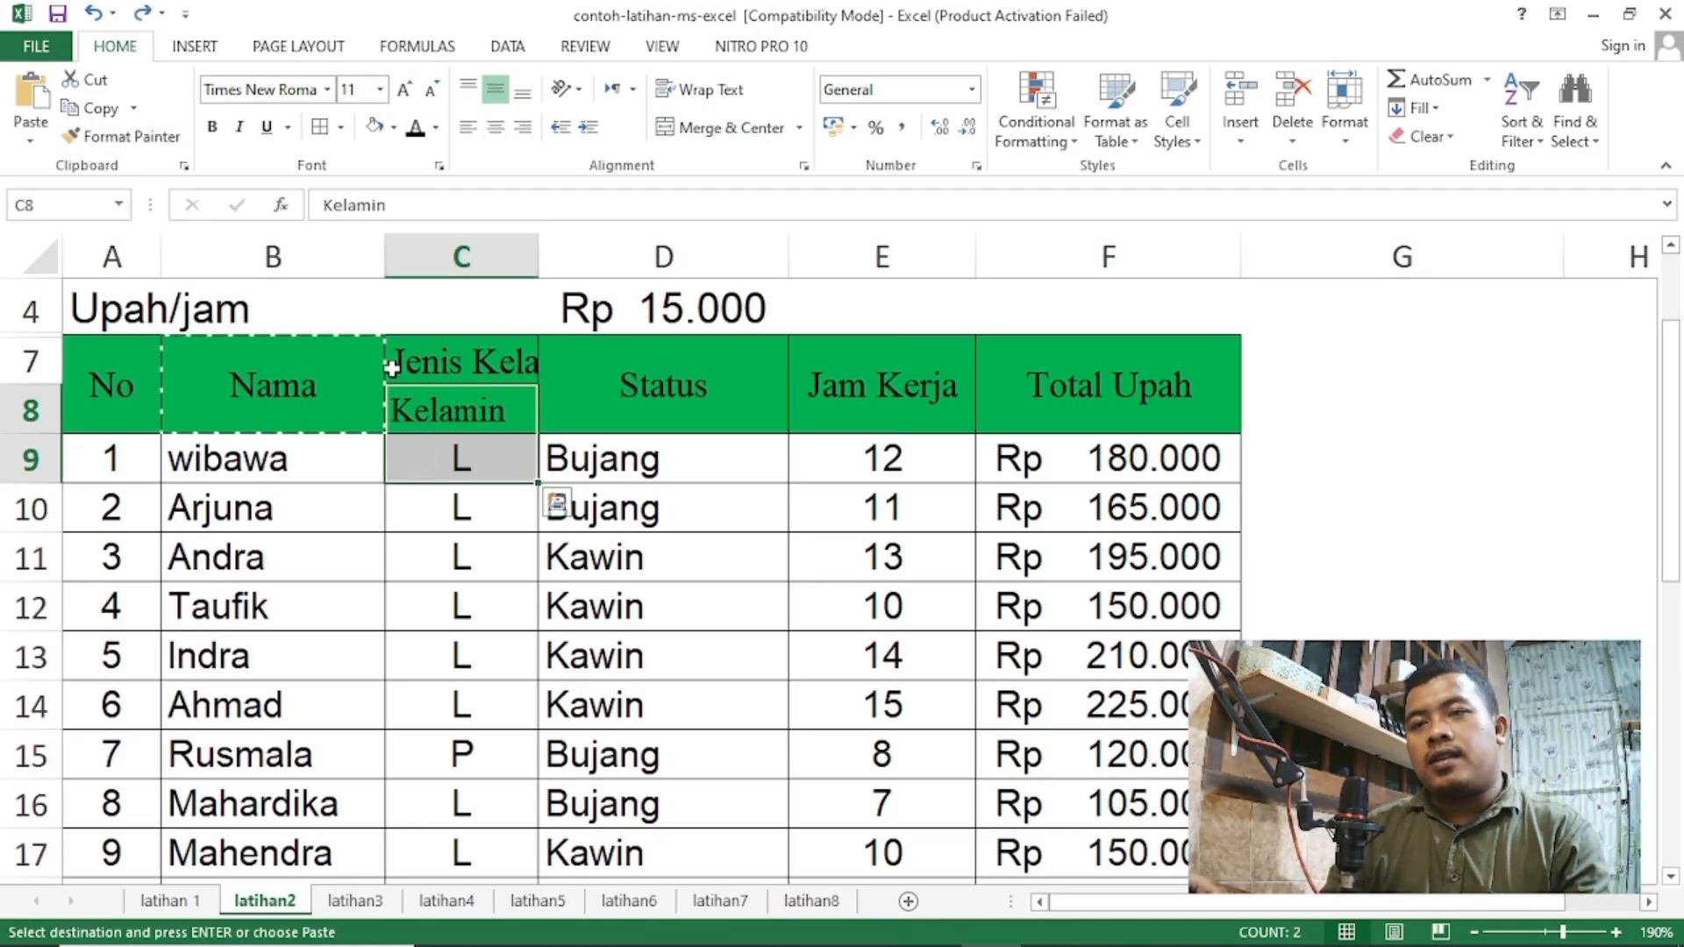
# Apply the Nama header's merged formatting to the Jenis Kelamin header, starting from C7, with Format Painter.
pyautogui.click(486, 369)
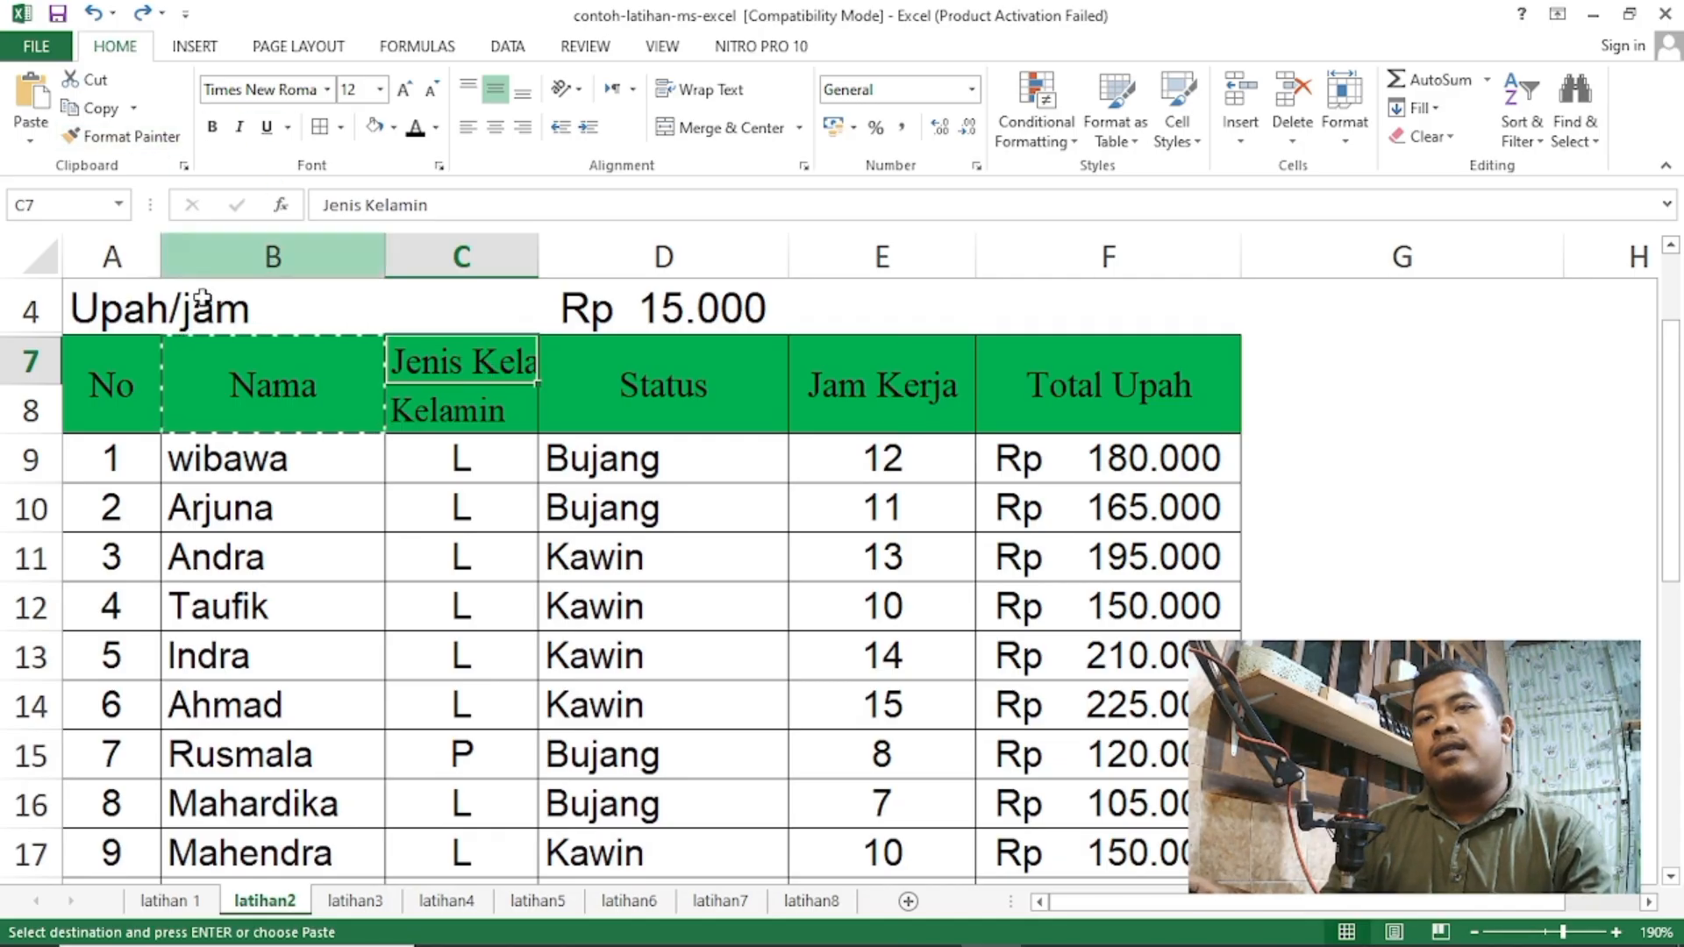
pyautogui.click(229, 385)
pyautogui.click(123, 136)
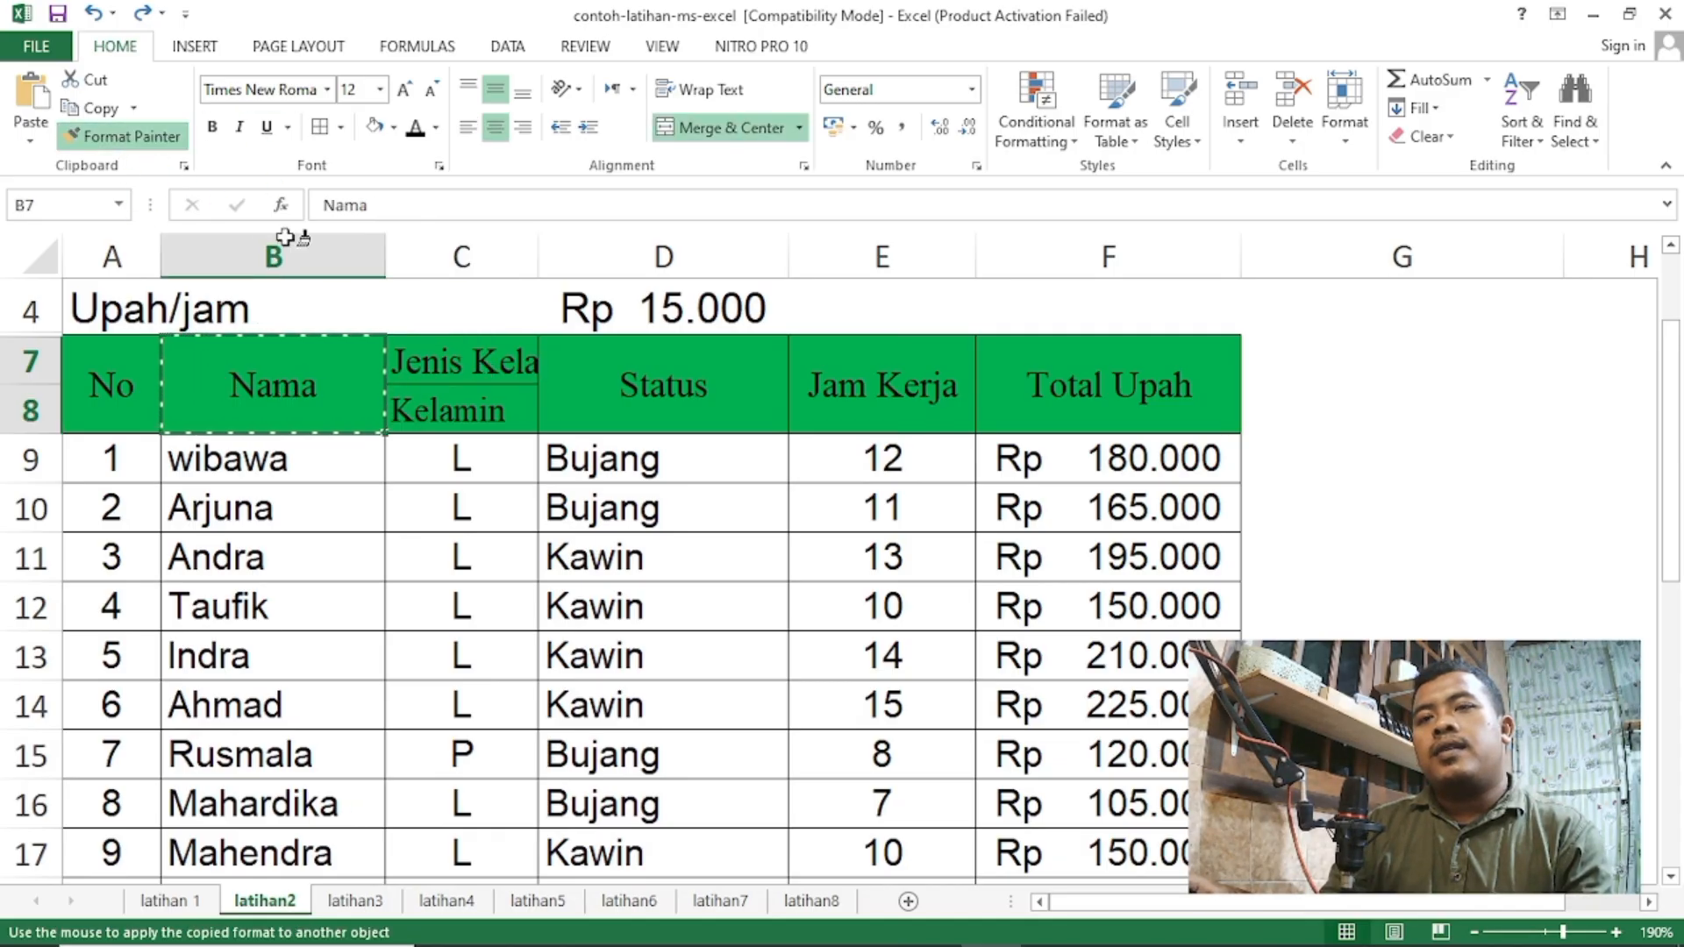
pyautogui.click(456, 365)
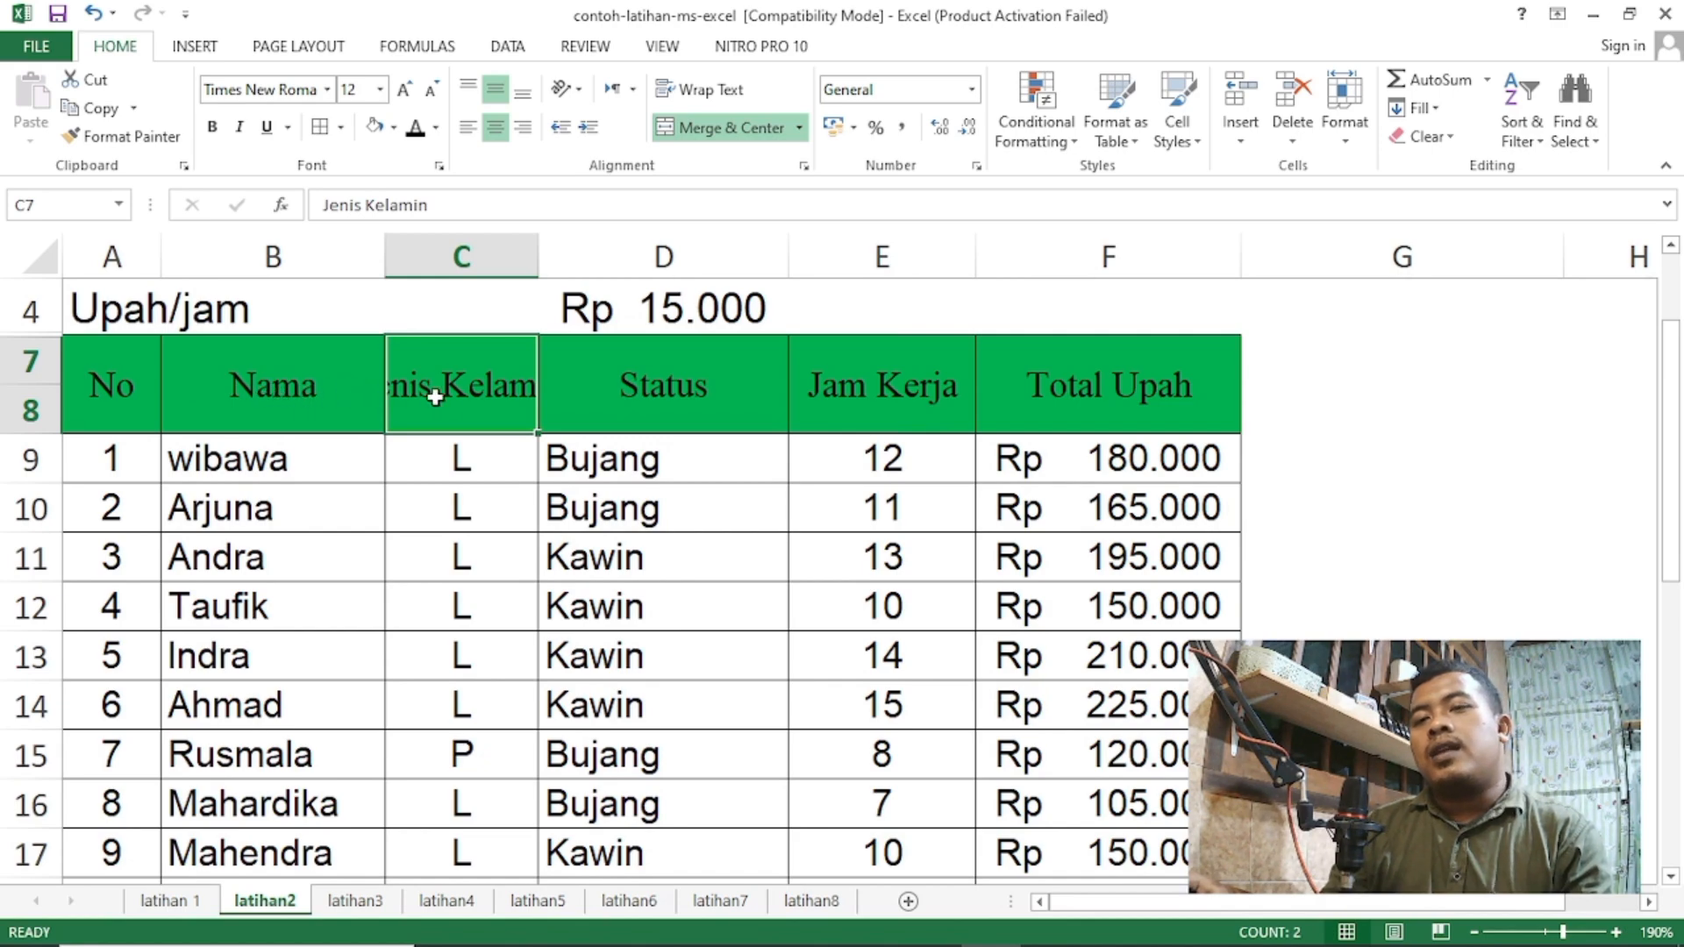
pyautogui.click(329, 397)
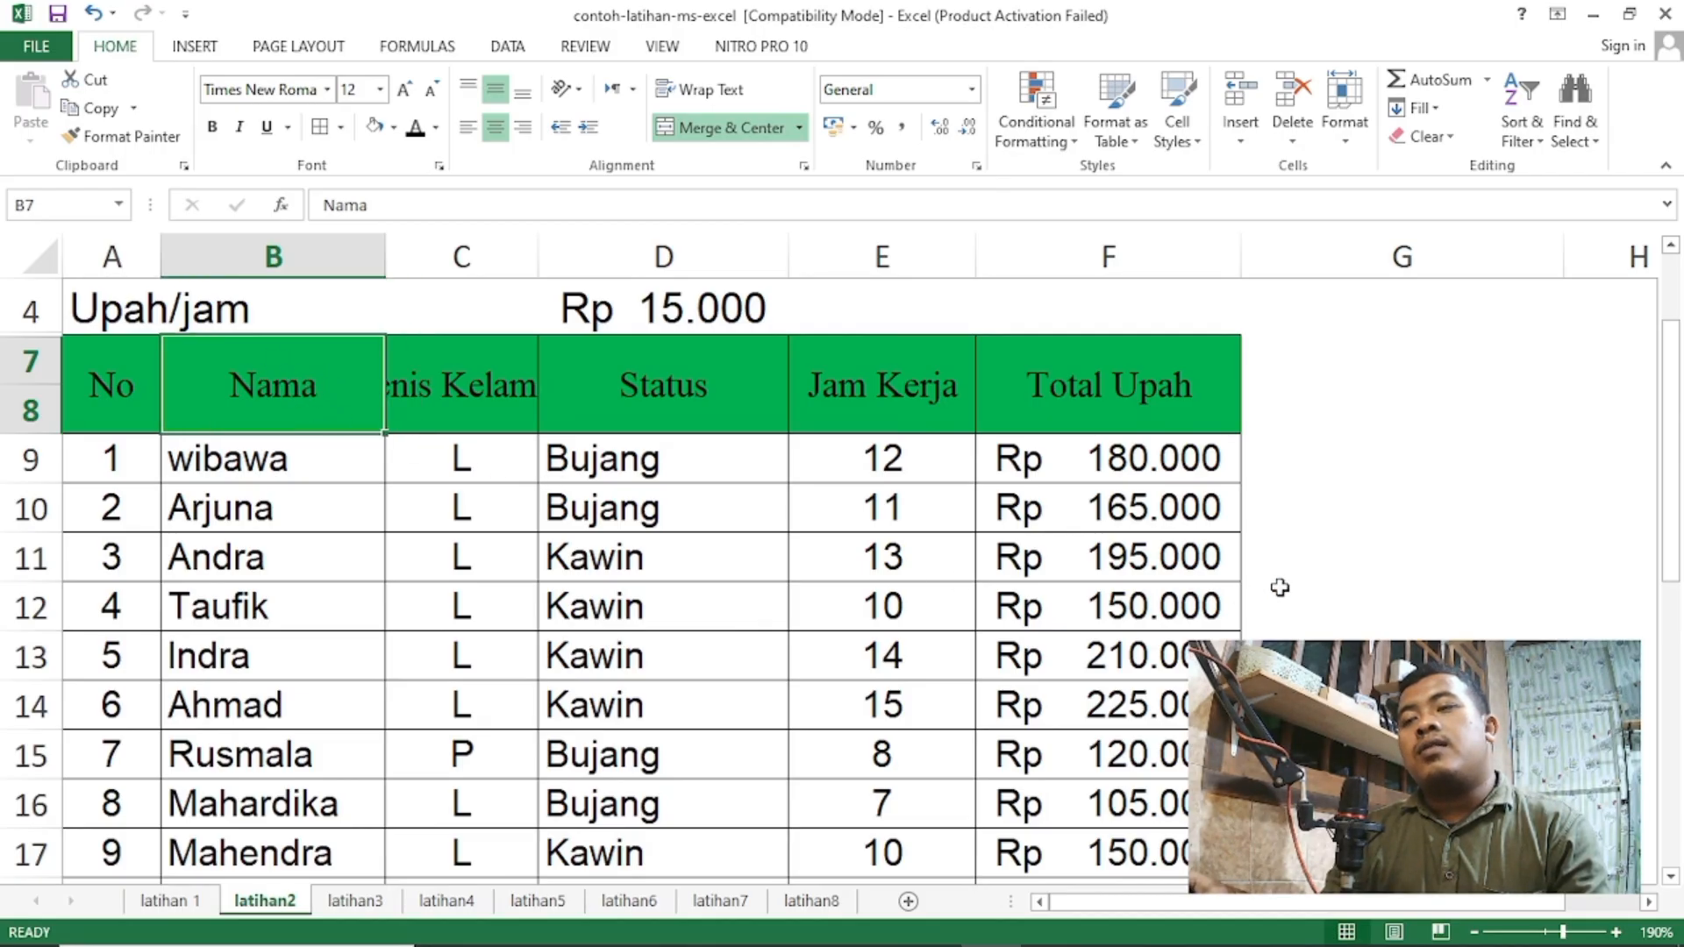
pyautogui.click(1373, 460)
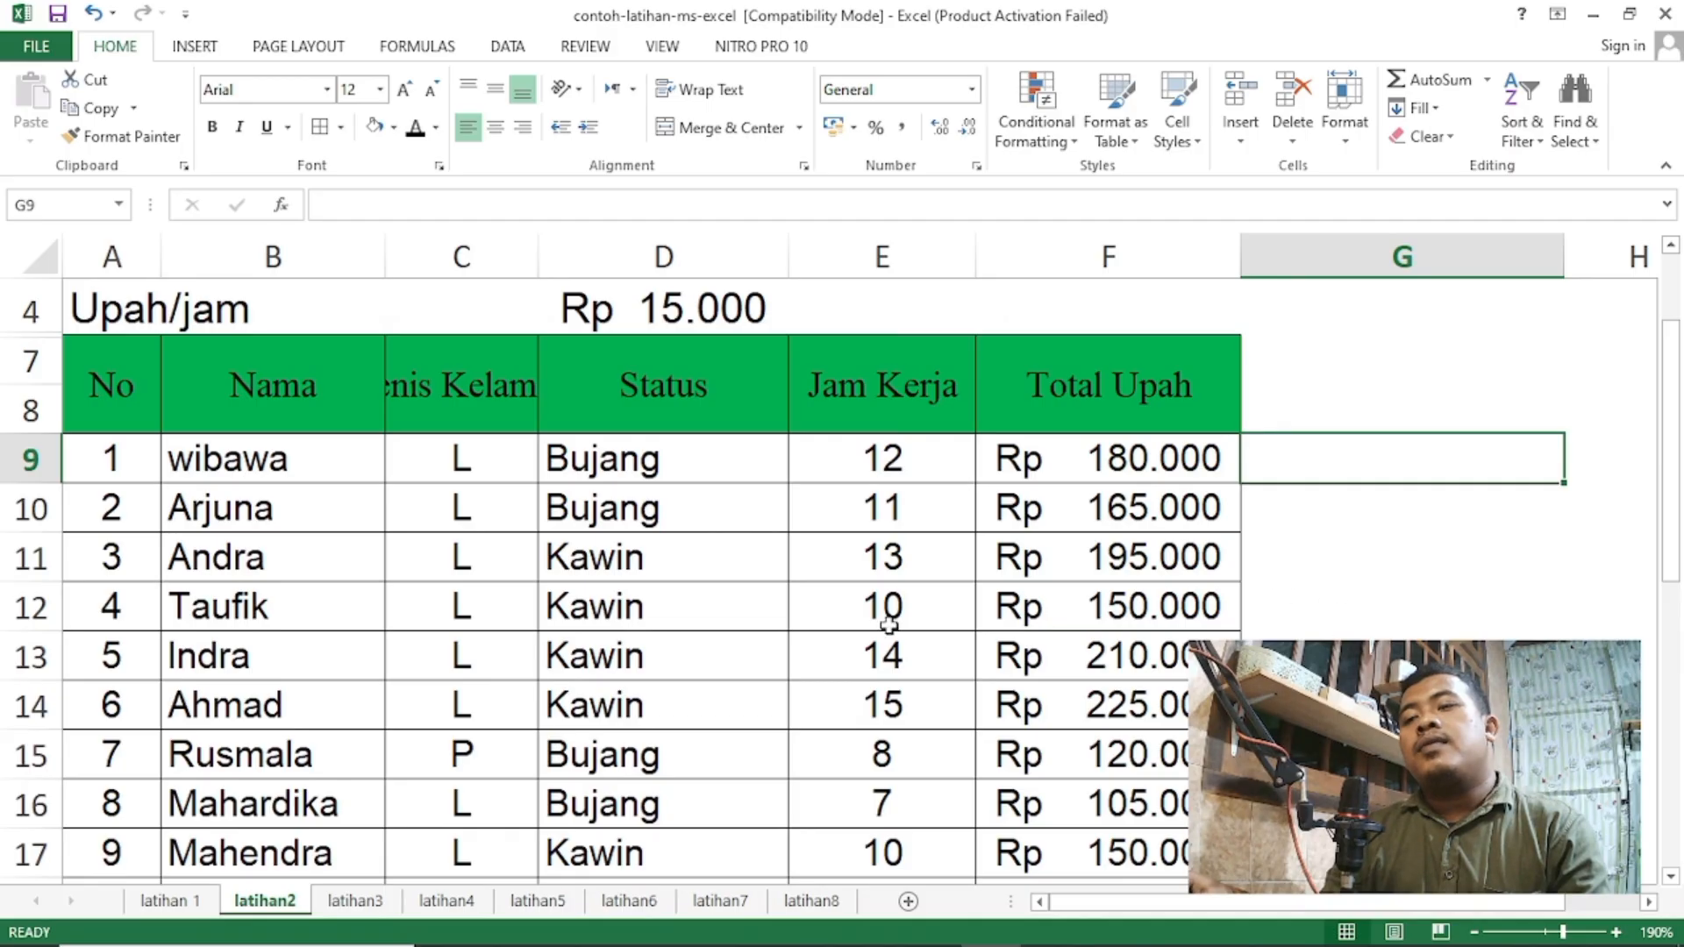
pyautogui.click(266, 378)
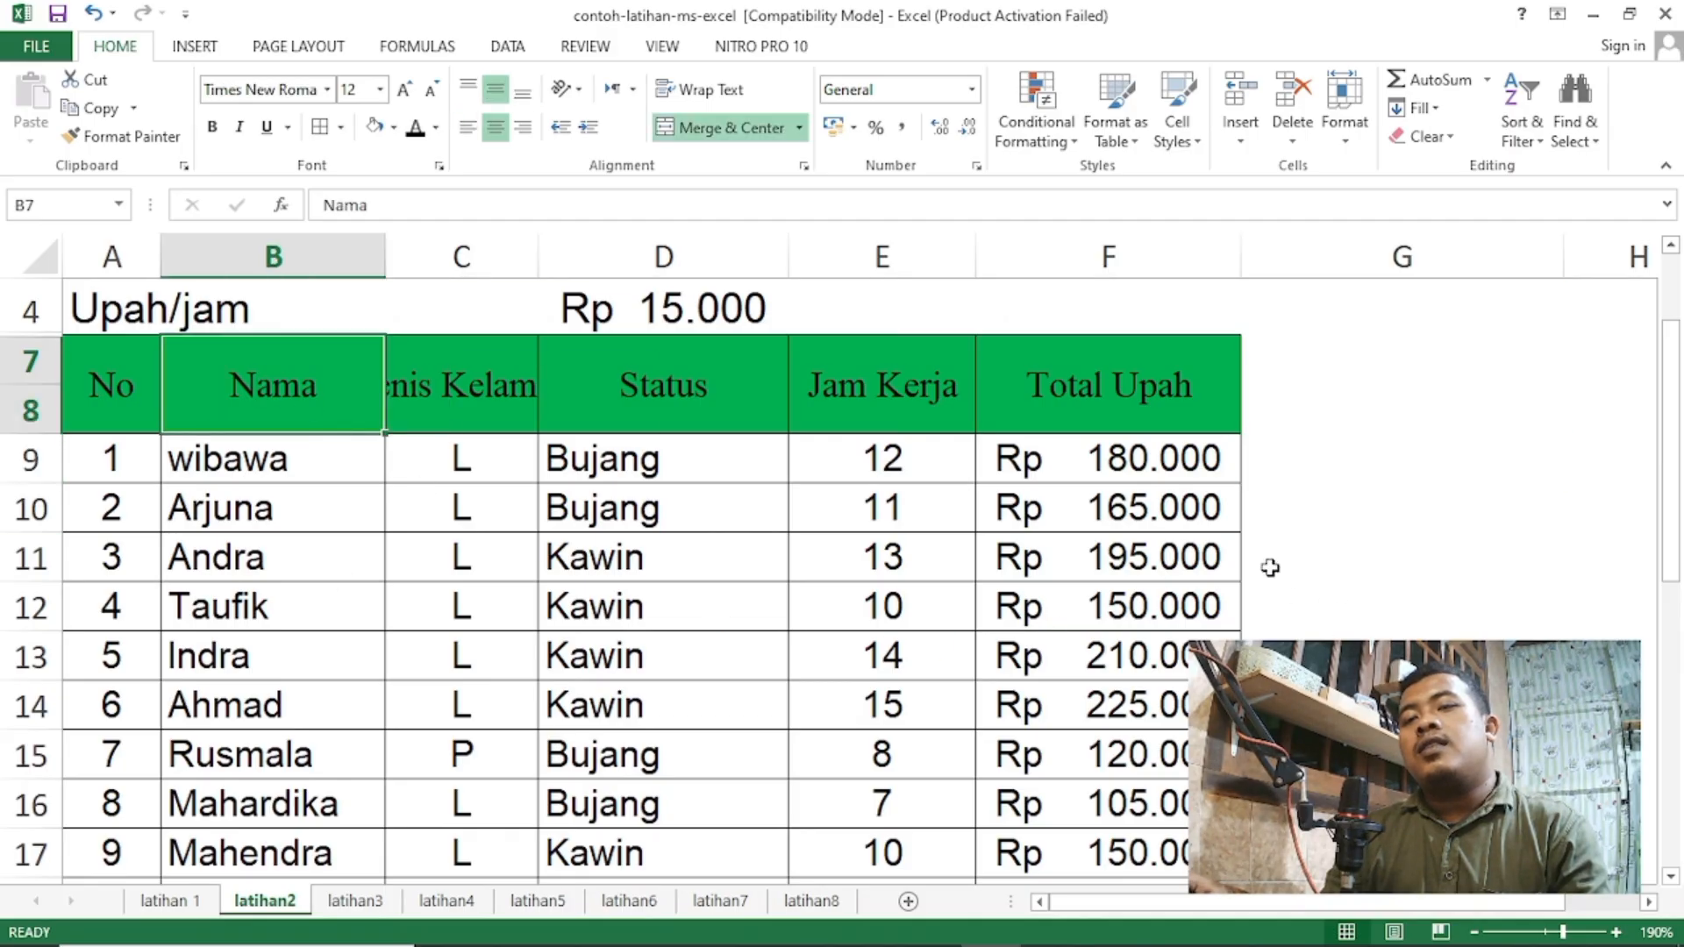
pyautogui.click(1354, 475)
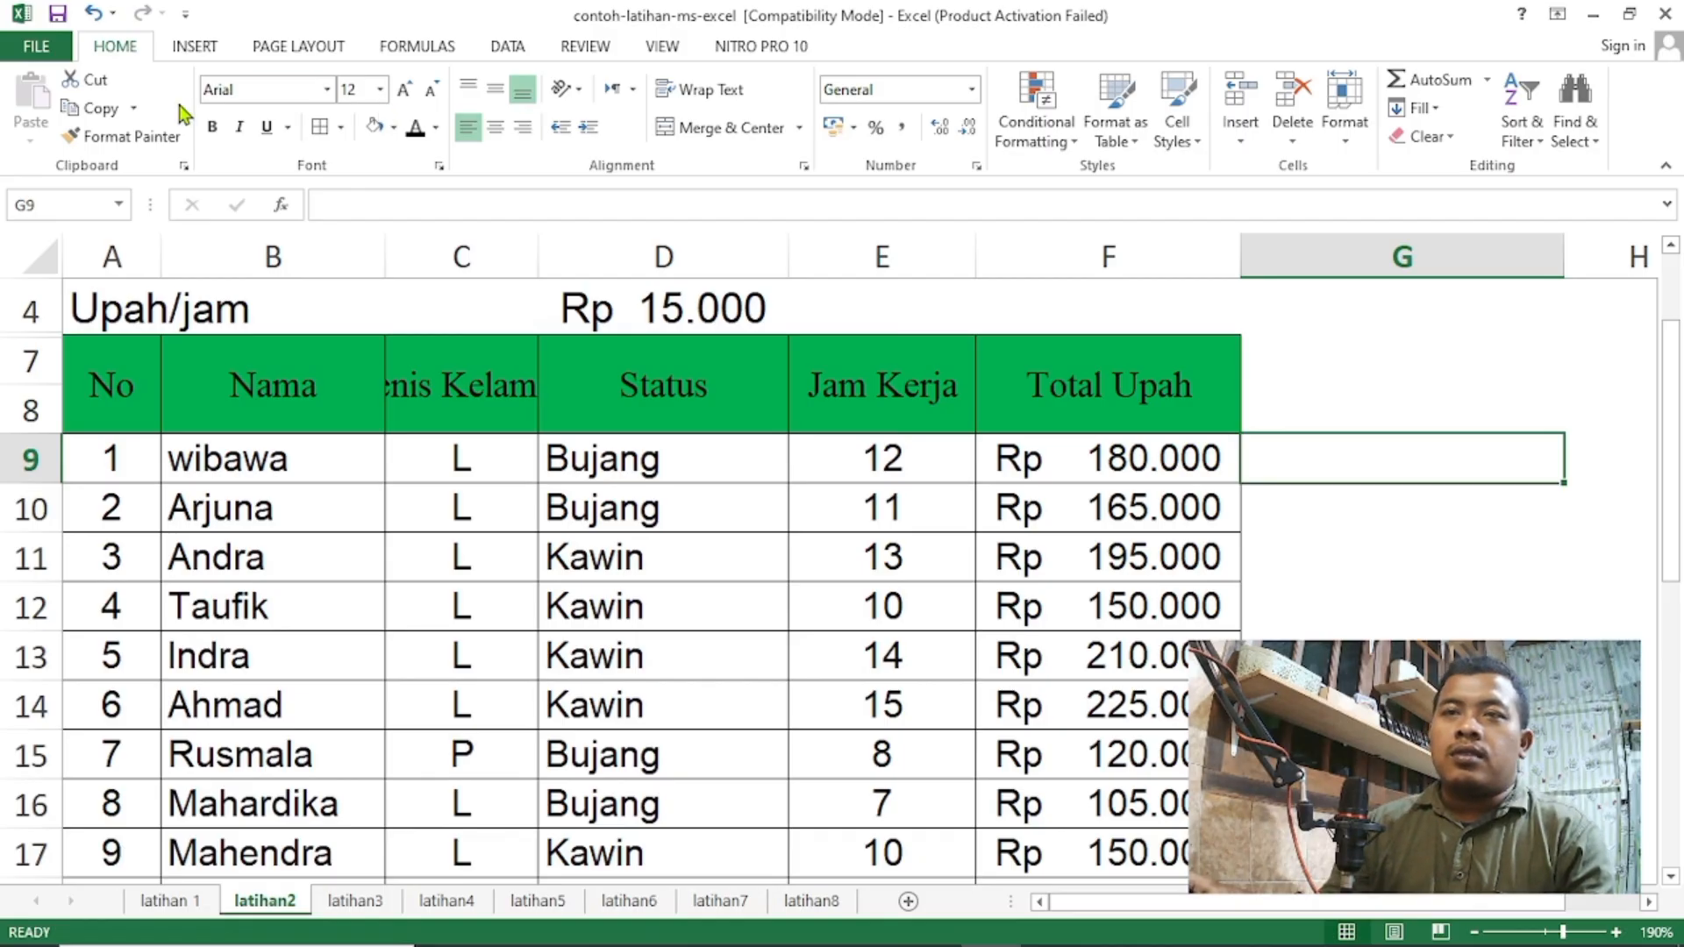
pyautogui.click(327, 89)
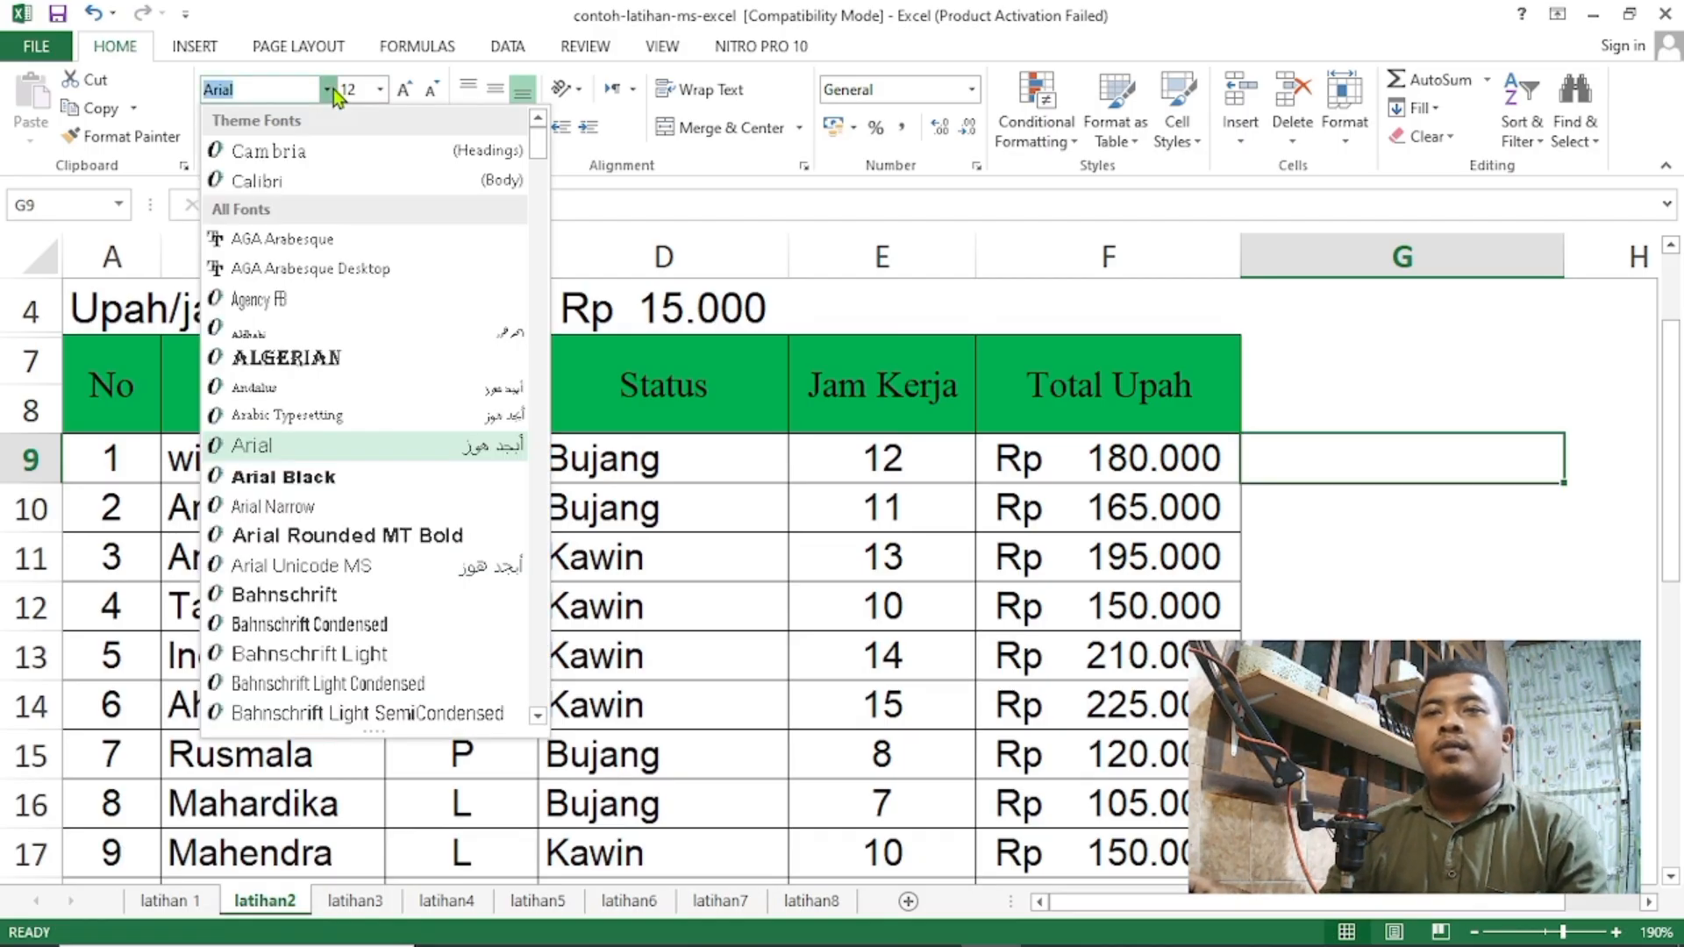
pyautogui.click(194, 100)
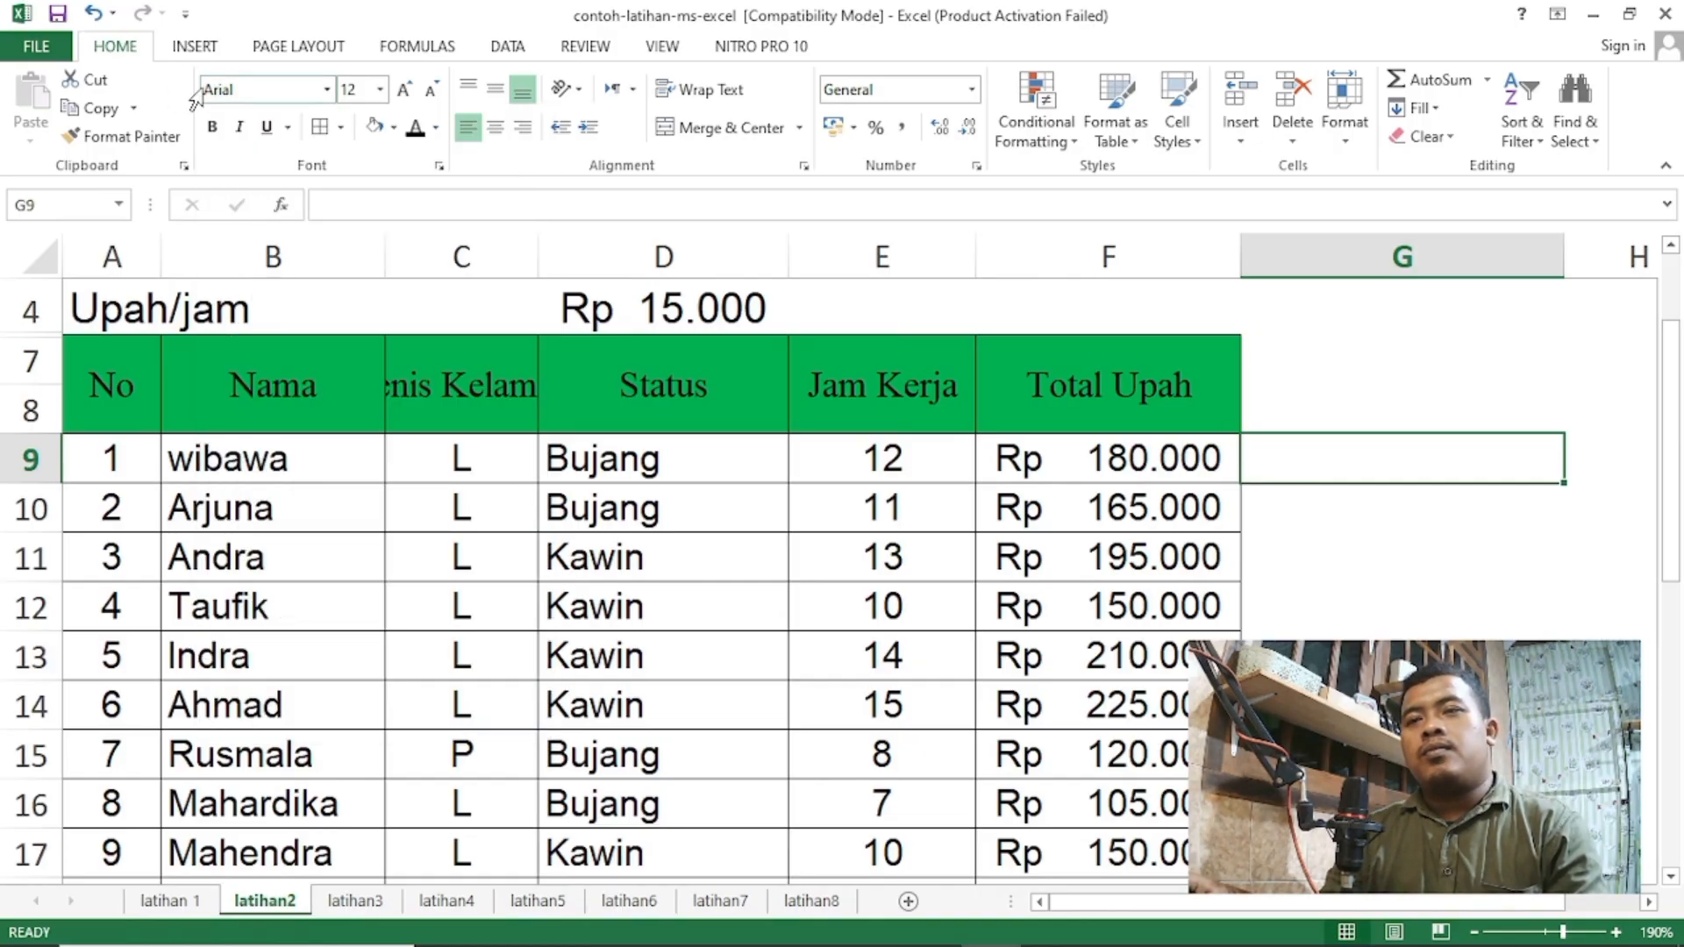
pyautogui.click(105, 382)
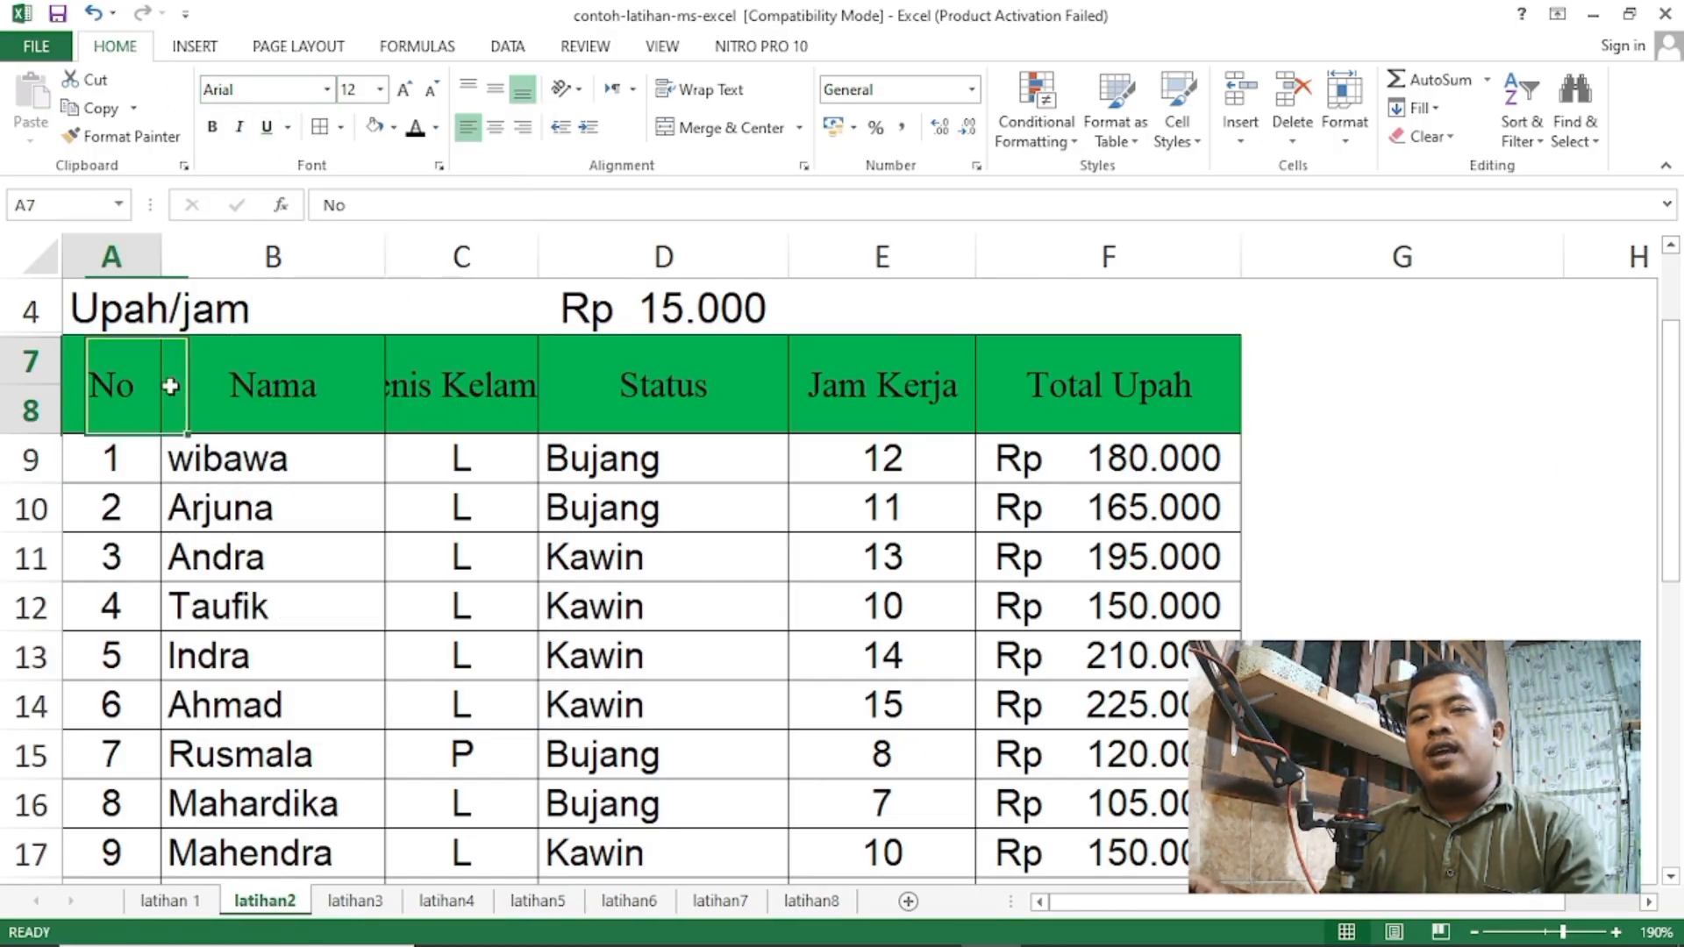
pyautogui.moveTo(170, 386); pyautogui.dragTo(1101, 368)
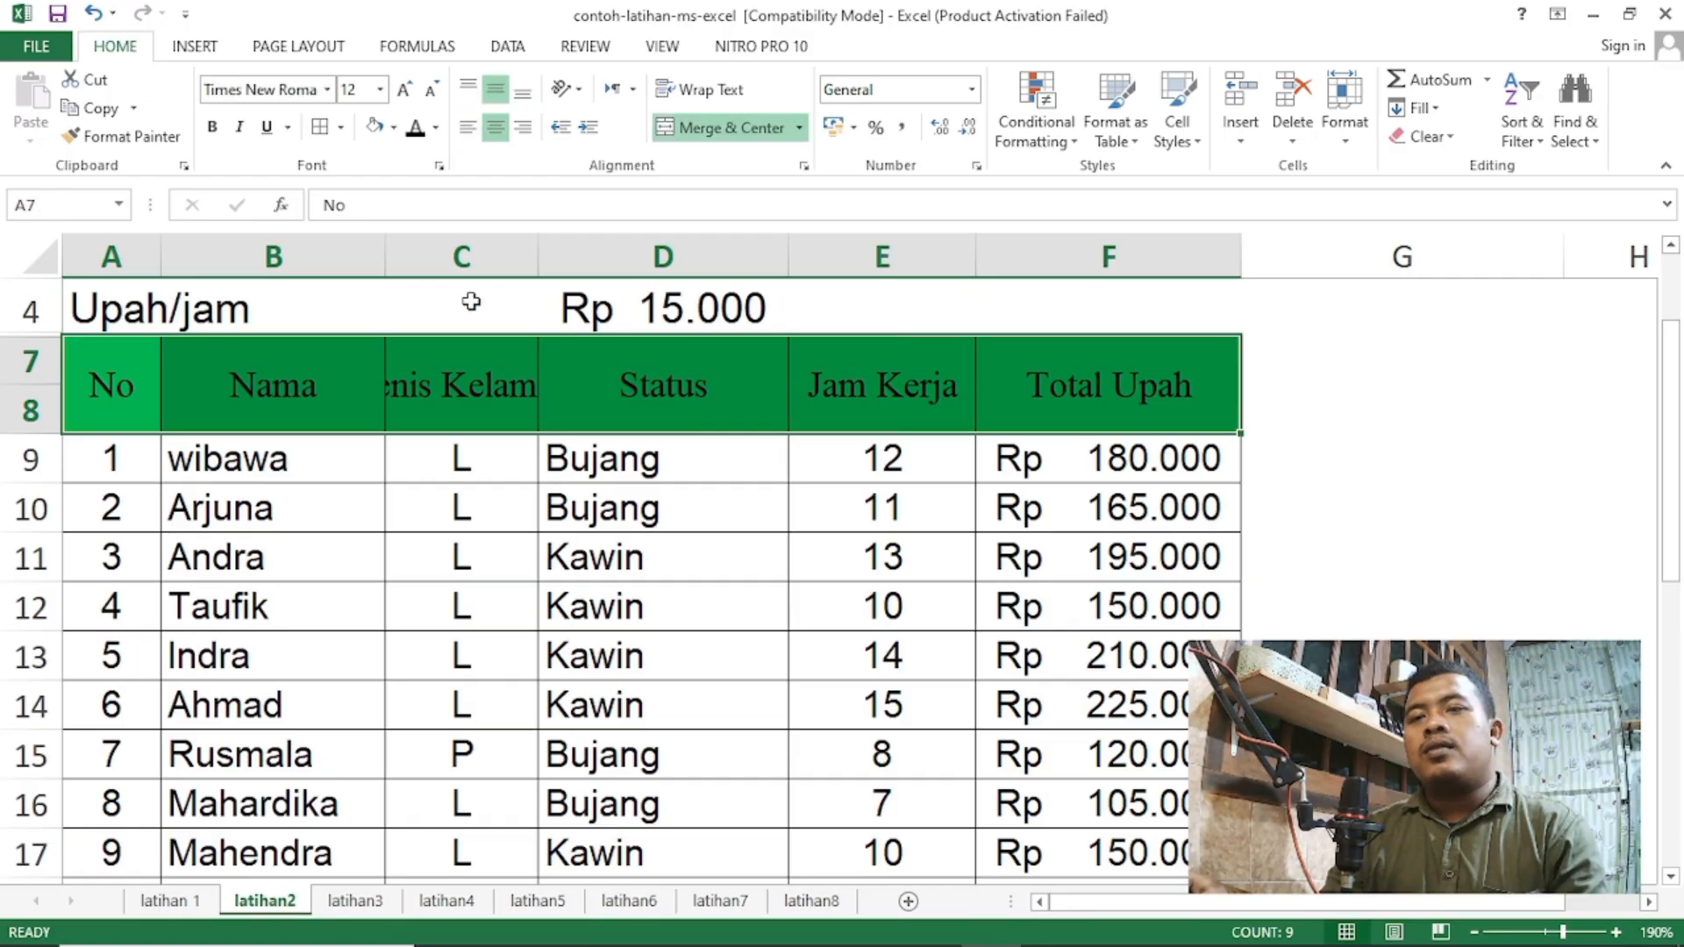
pyautogui.click(265, 396)
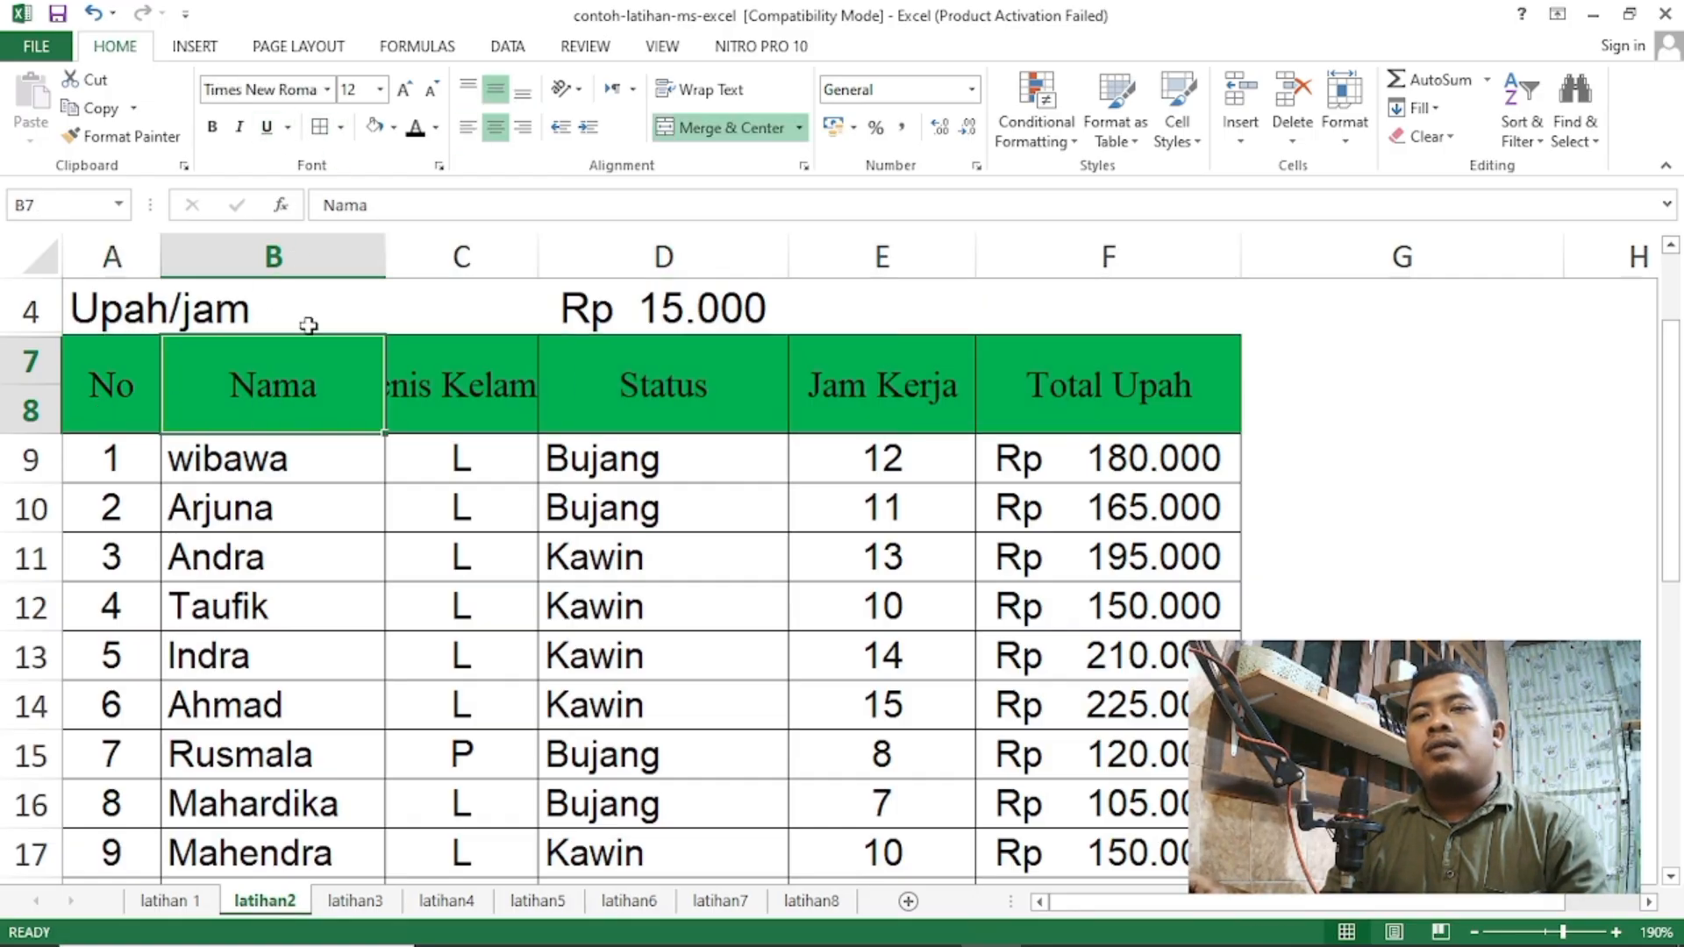
pyautogui.click(282, 91)
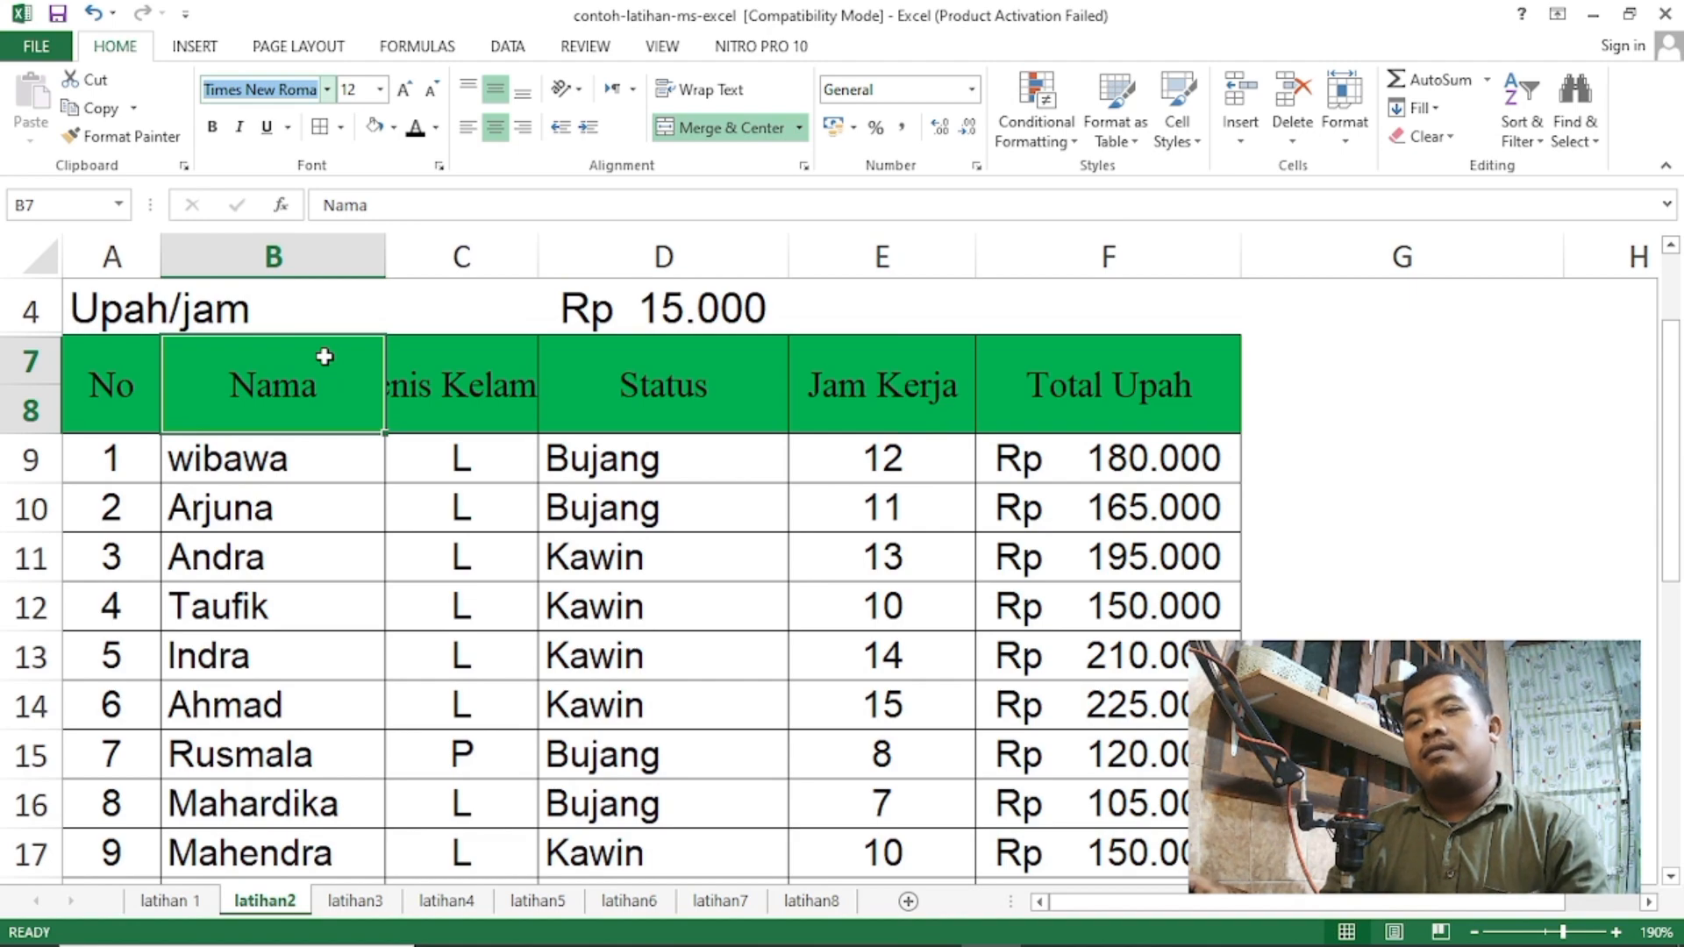
pyautogui.click(328, 472)
pyautogui.click(306, 401)
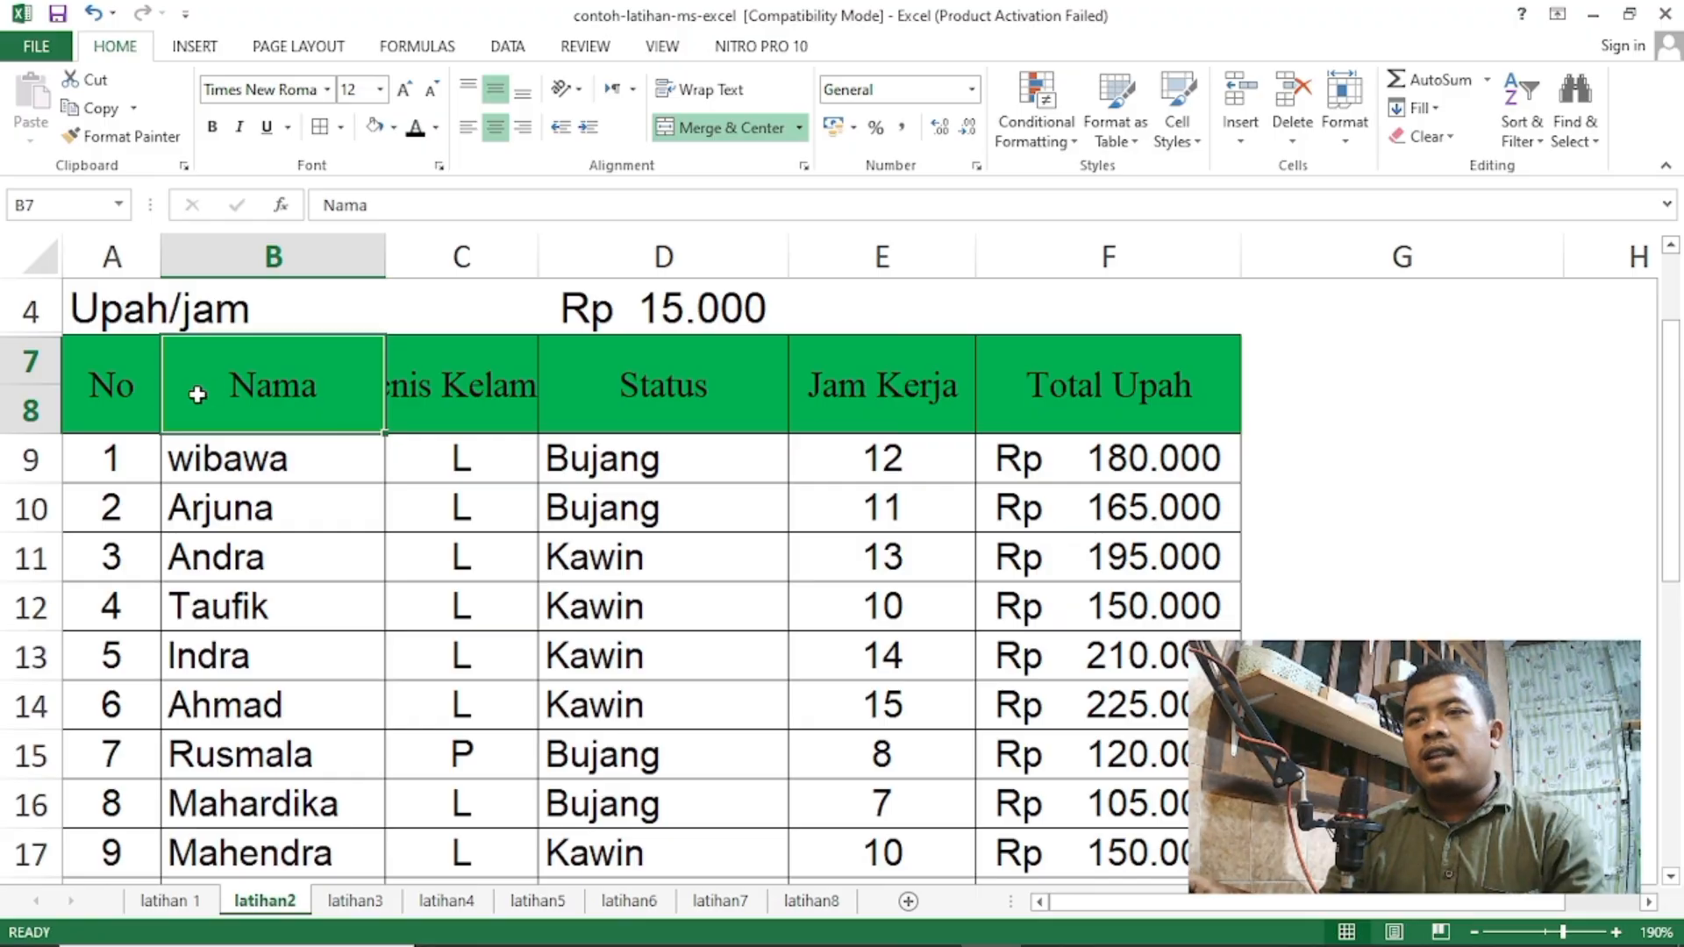
# Set the font of the wage table range A7:F15 to Times New Roman.
pyautogui.moveTo(130, 389); pyautogui.dragTo(1184, 739)
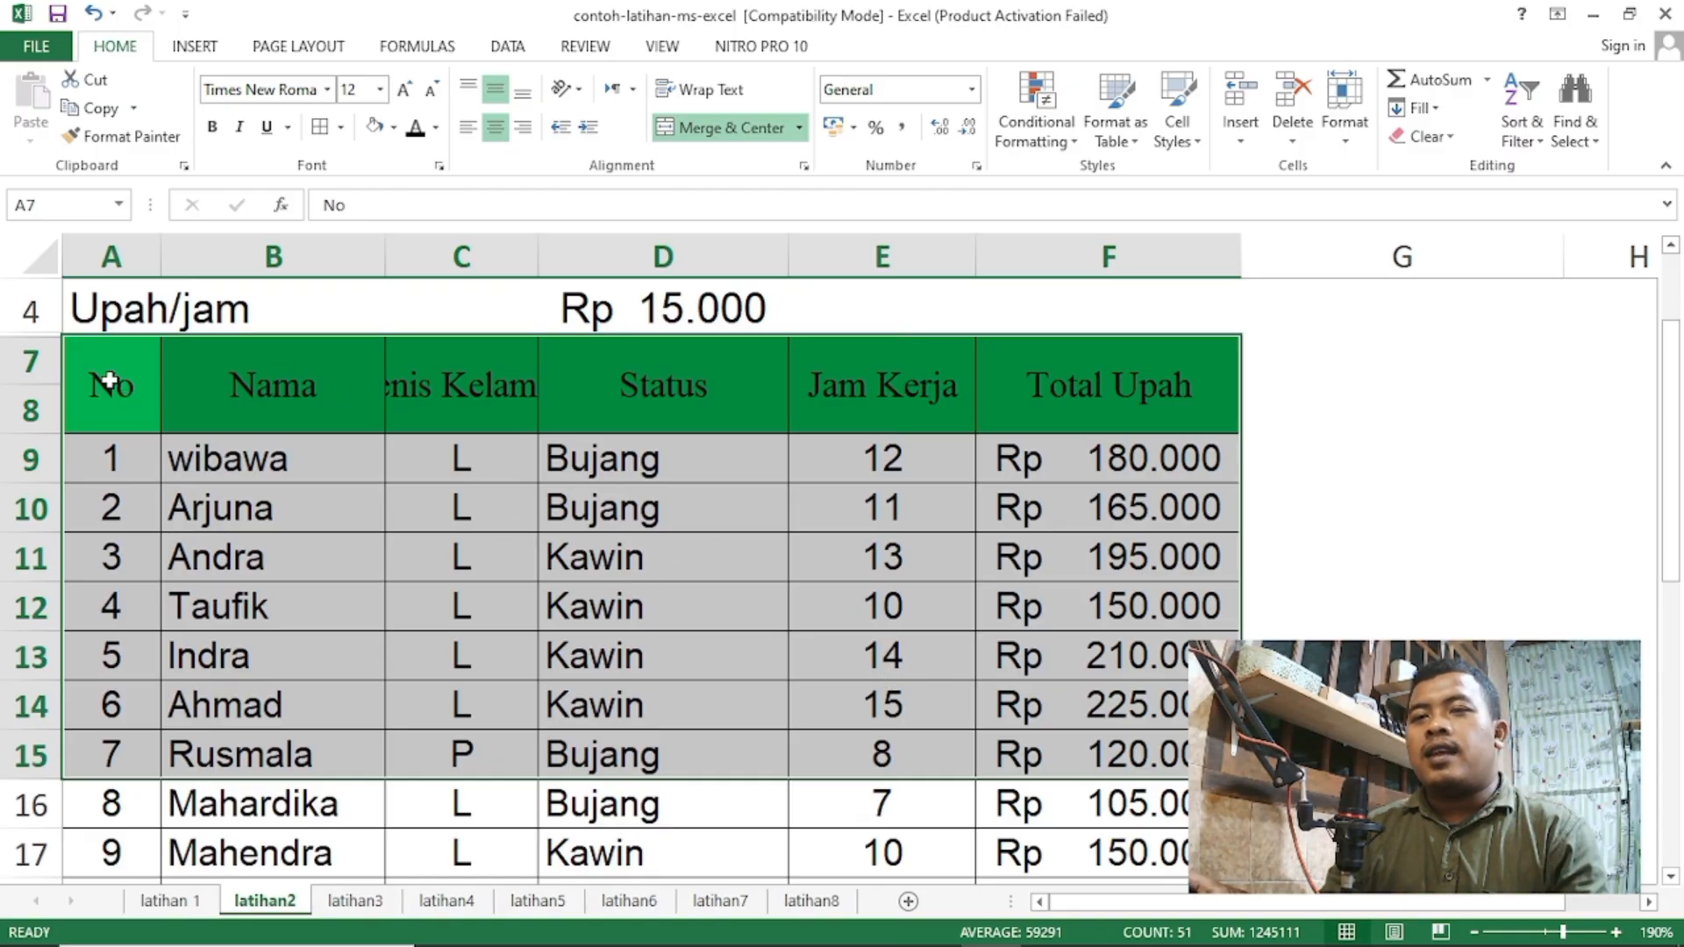
pyautogui.moveTo(109, 379); pyautogui.dragTo(1148, 776)
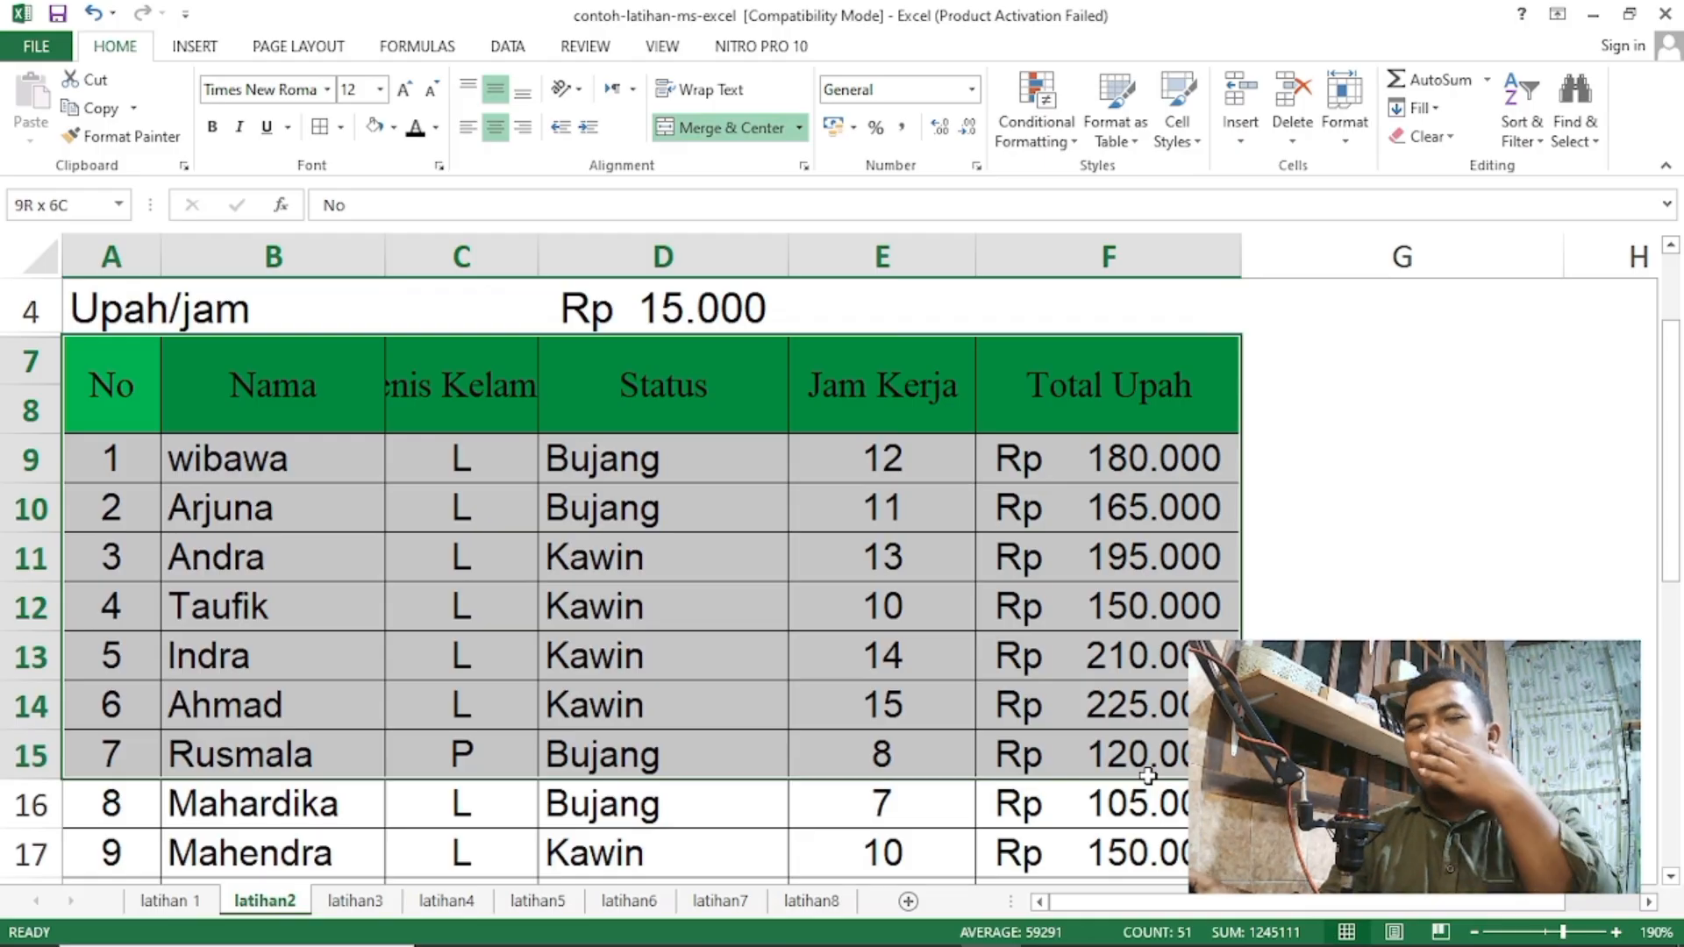
pyautogui.moveTo(1148, 775); pyautogui.dragTo(1048, 742)
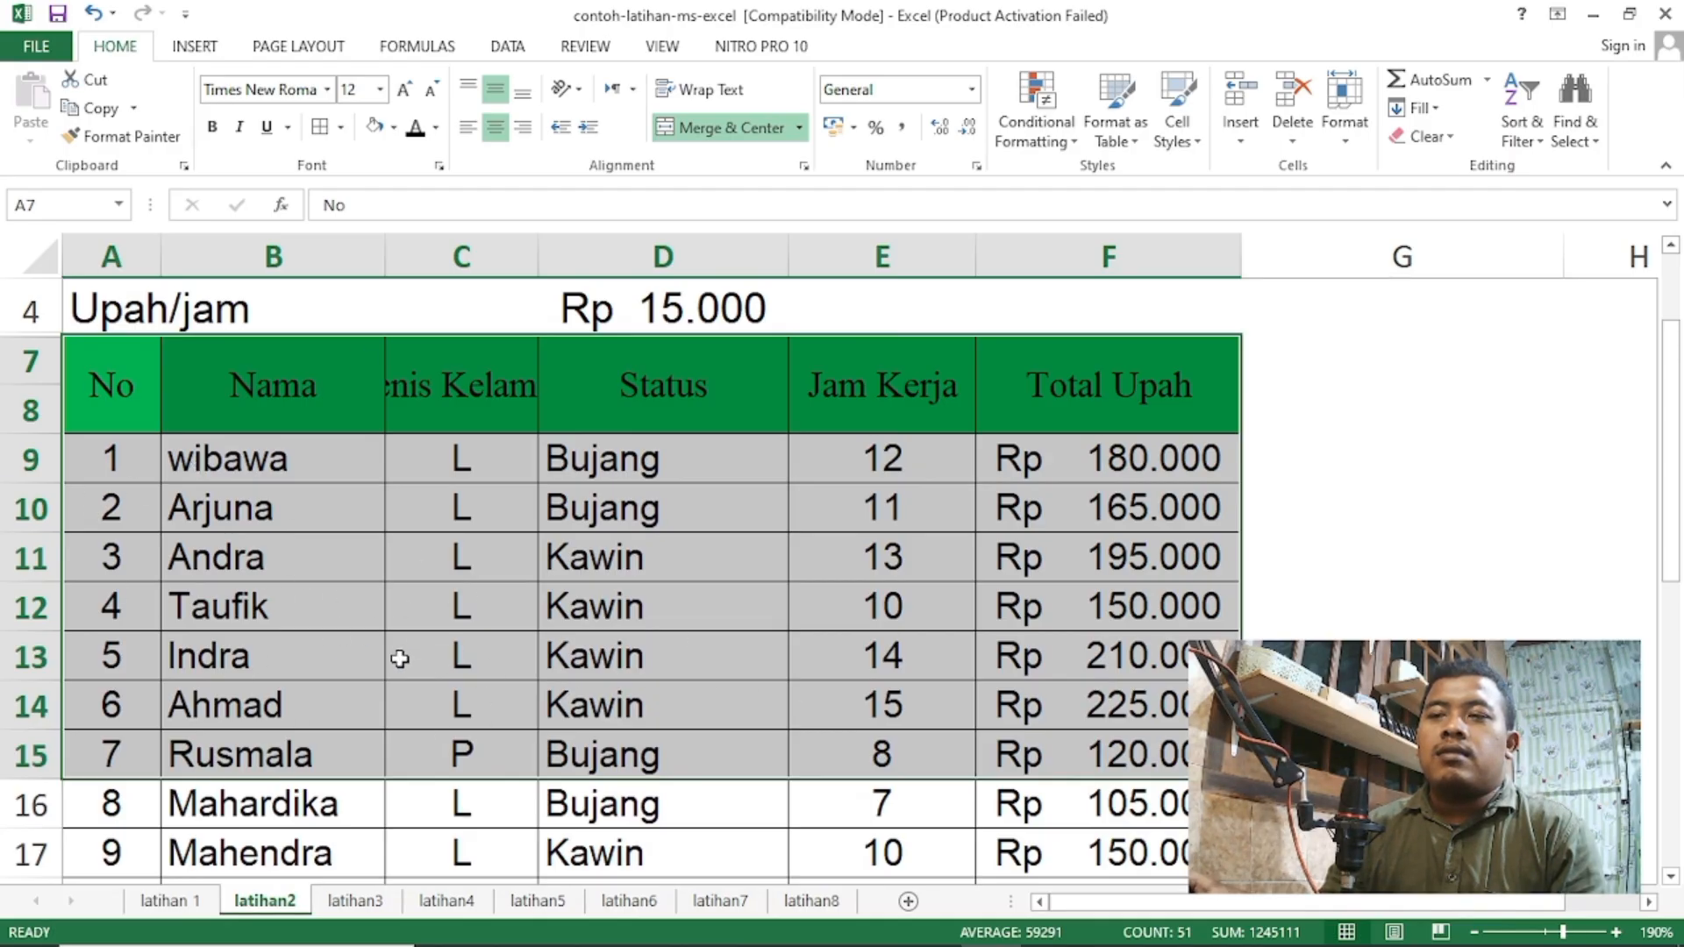
pyautogui.click(328, 96)
pyautogui.scroll(-15, 342, 211)
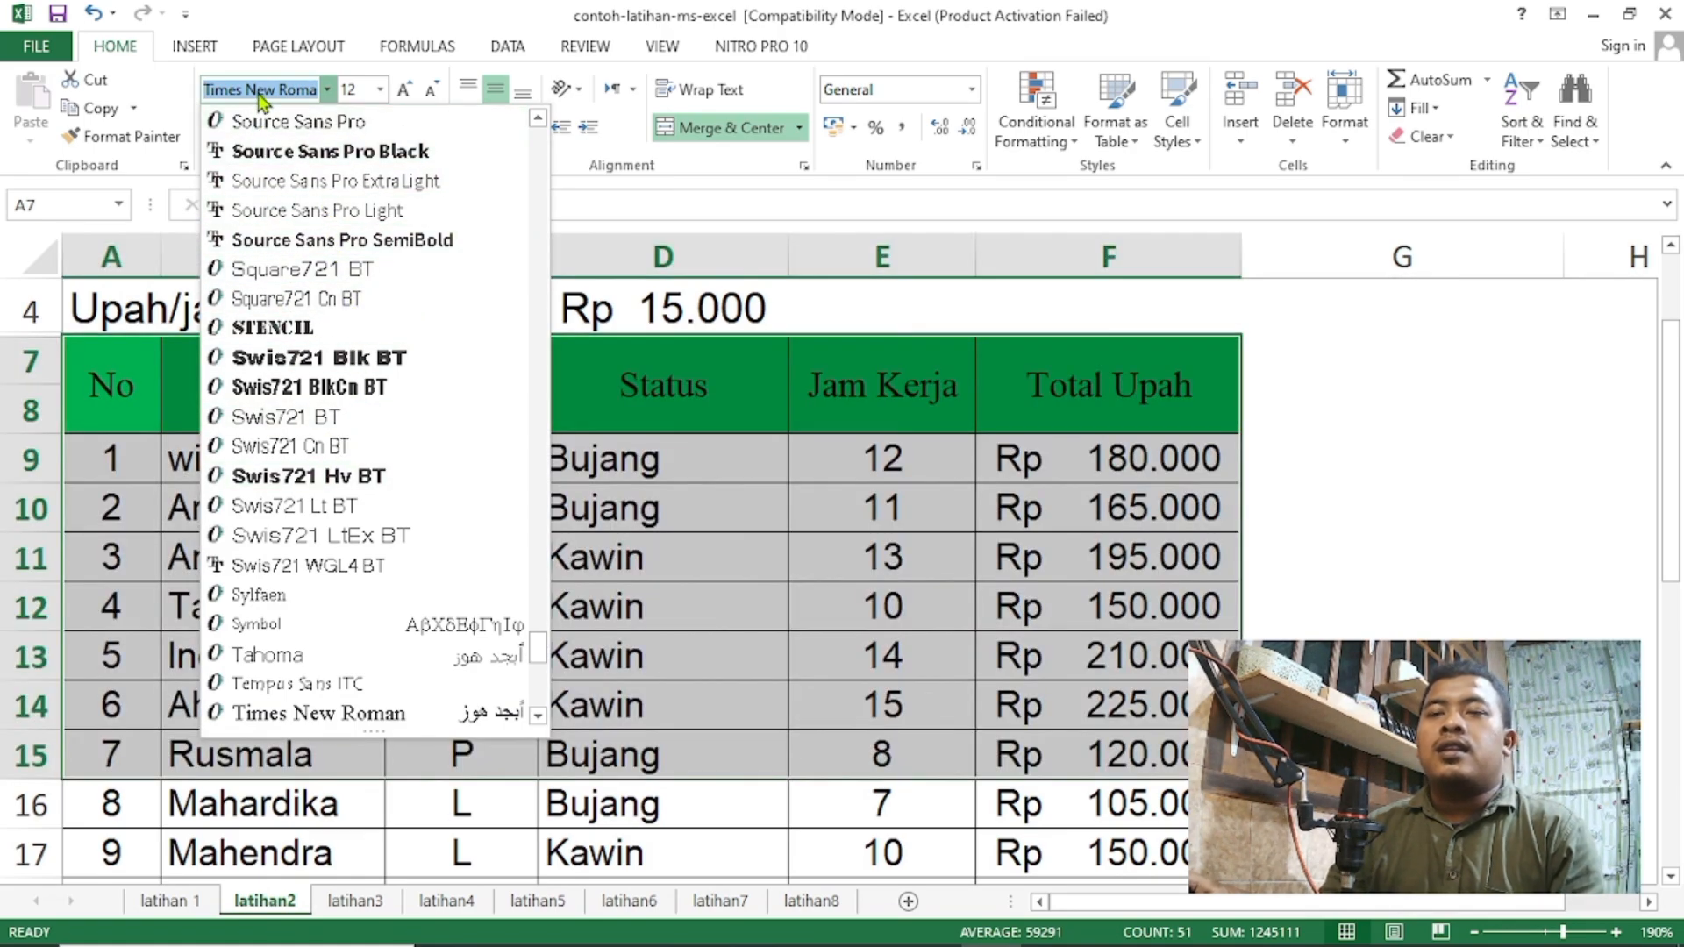
pyautogui.click(260, 96)
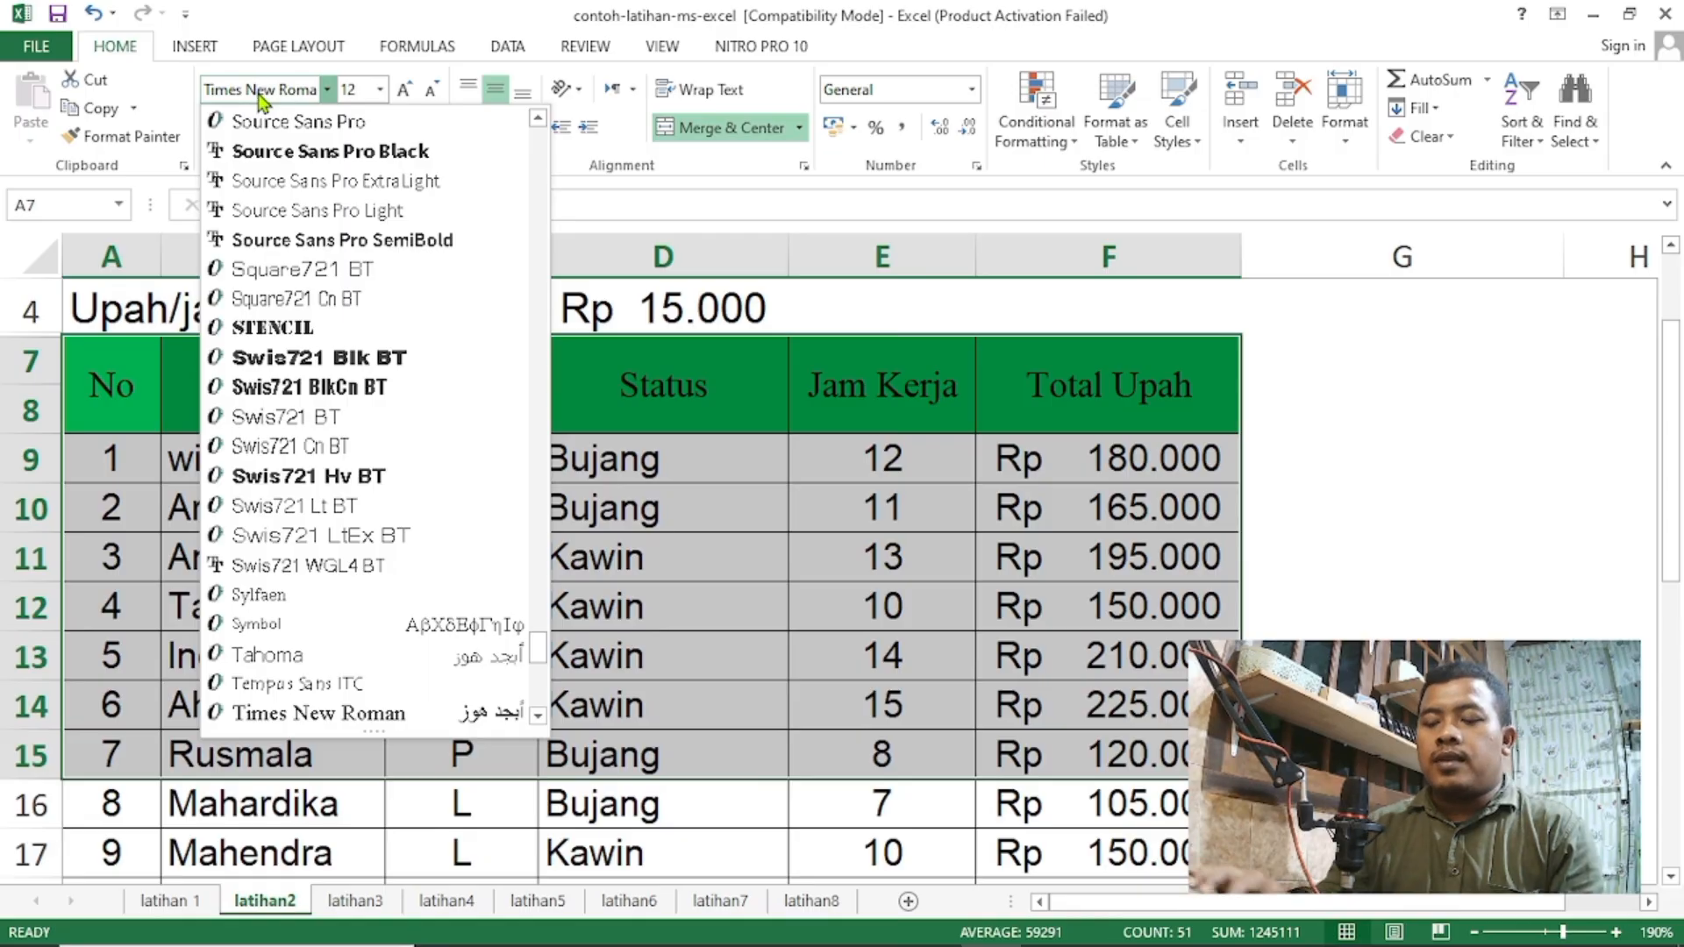
pyautogui.press('Escape')
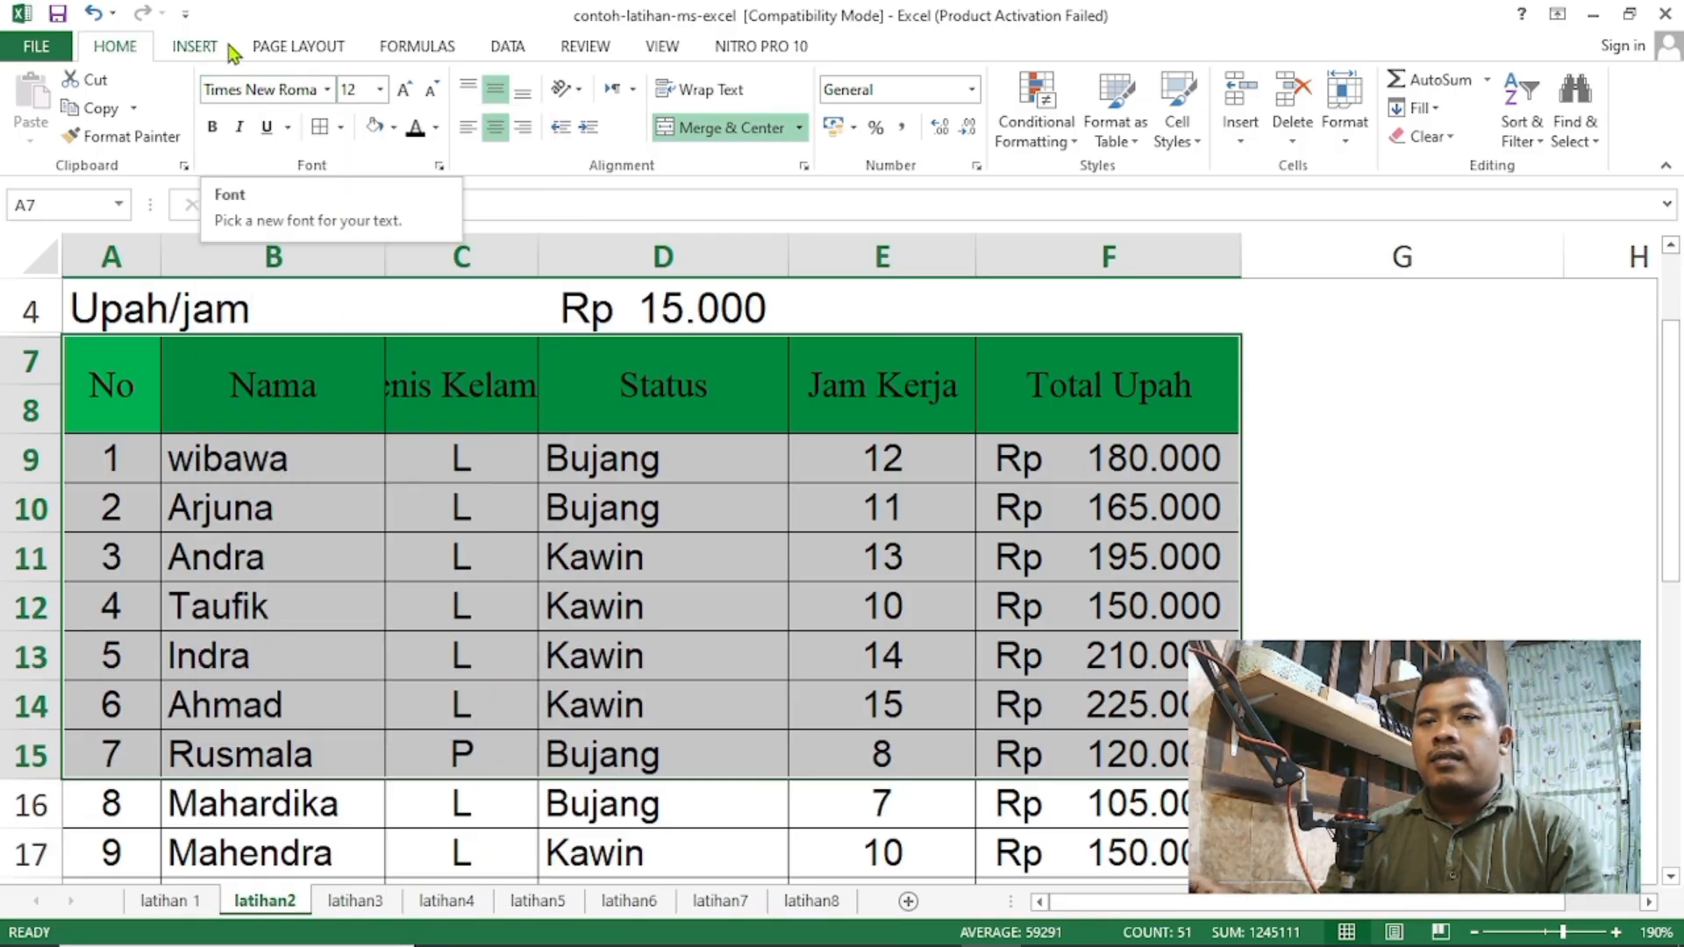
pyautogui.click(303, 96)
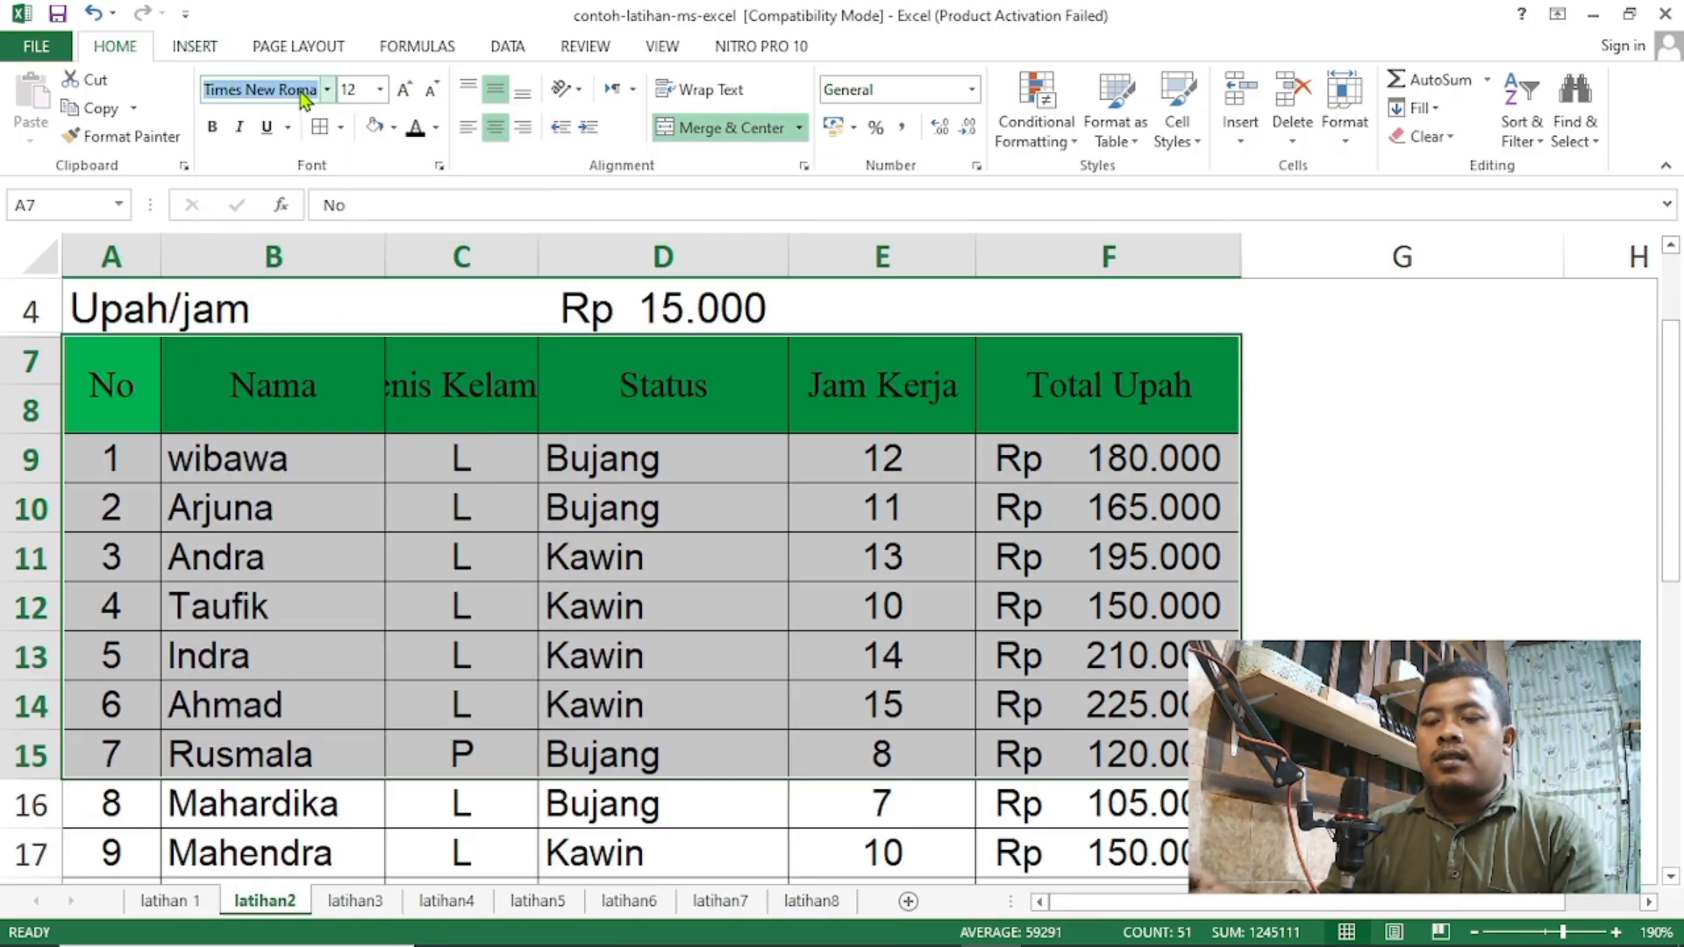
pyautogui.press('Return')
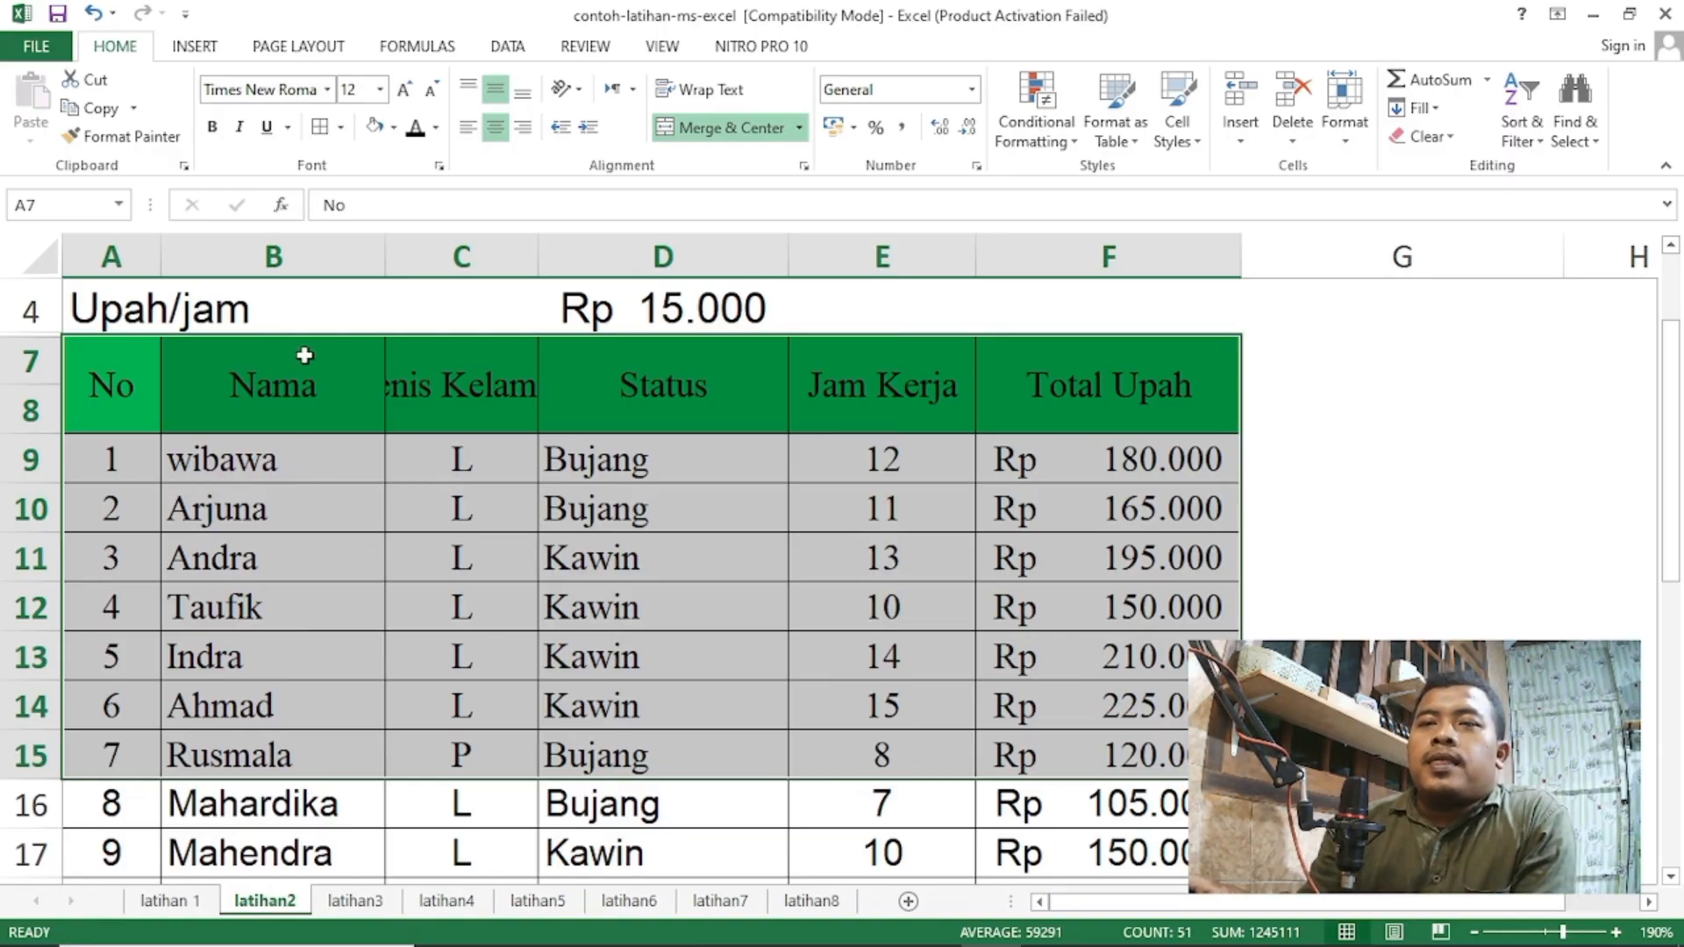
pyautogui.click(380, 91)
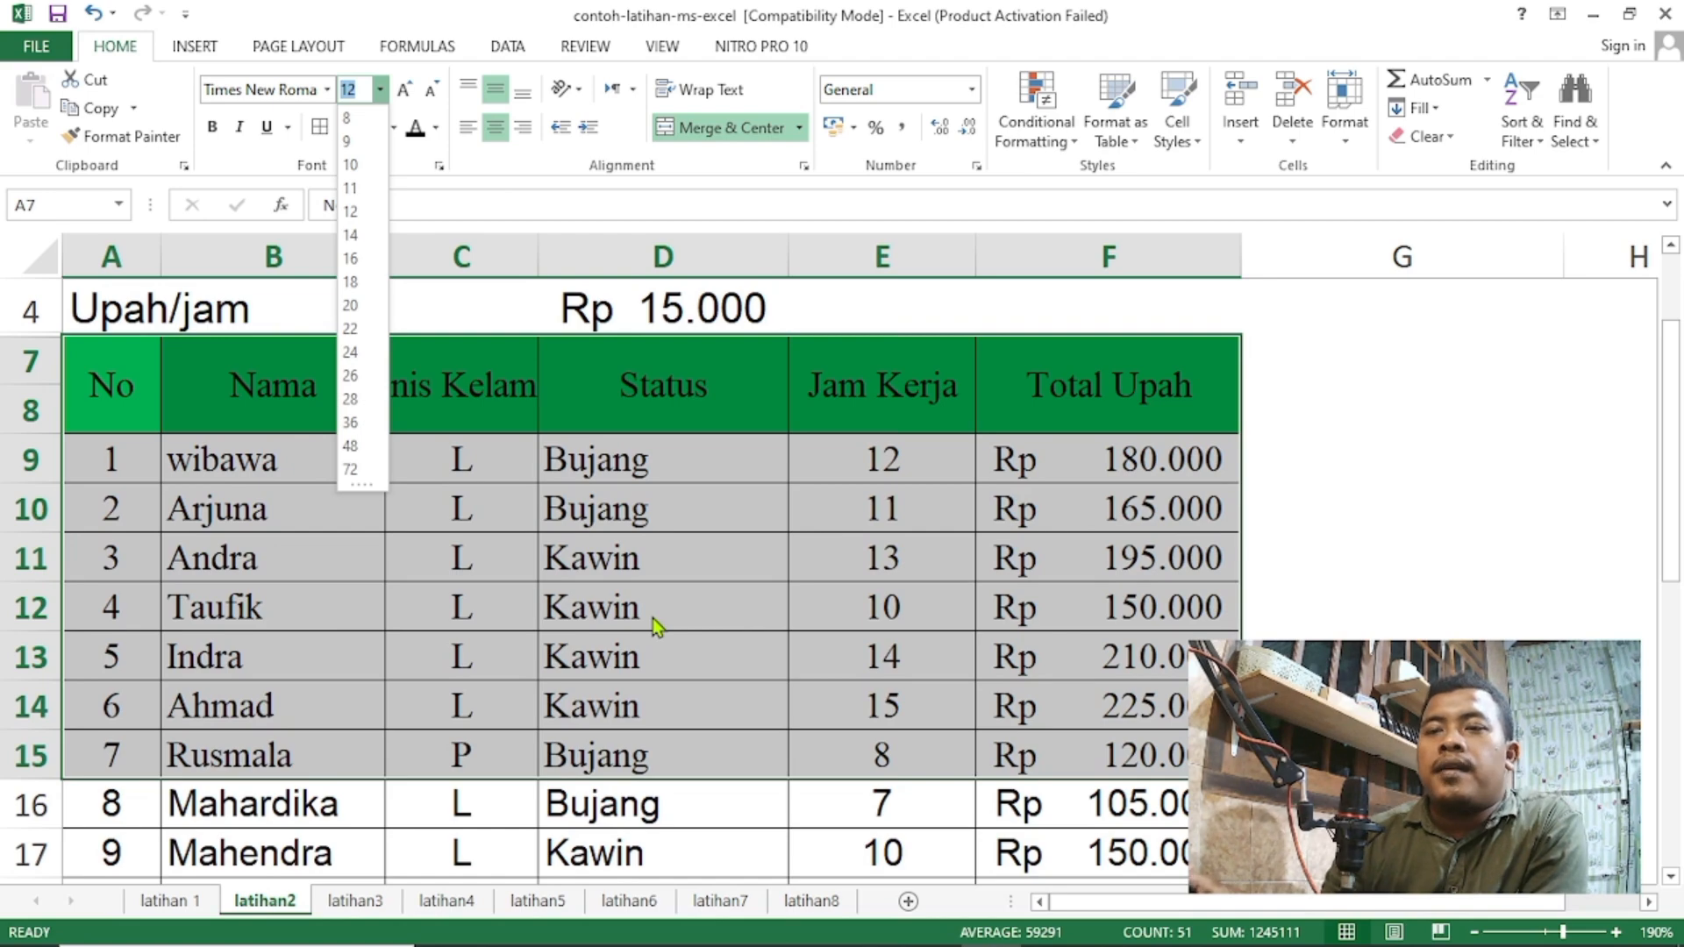
pyautogui.click(341, 93)
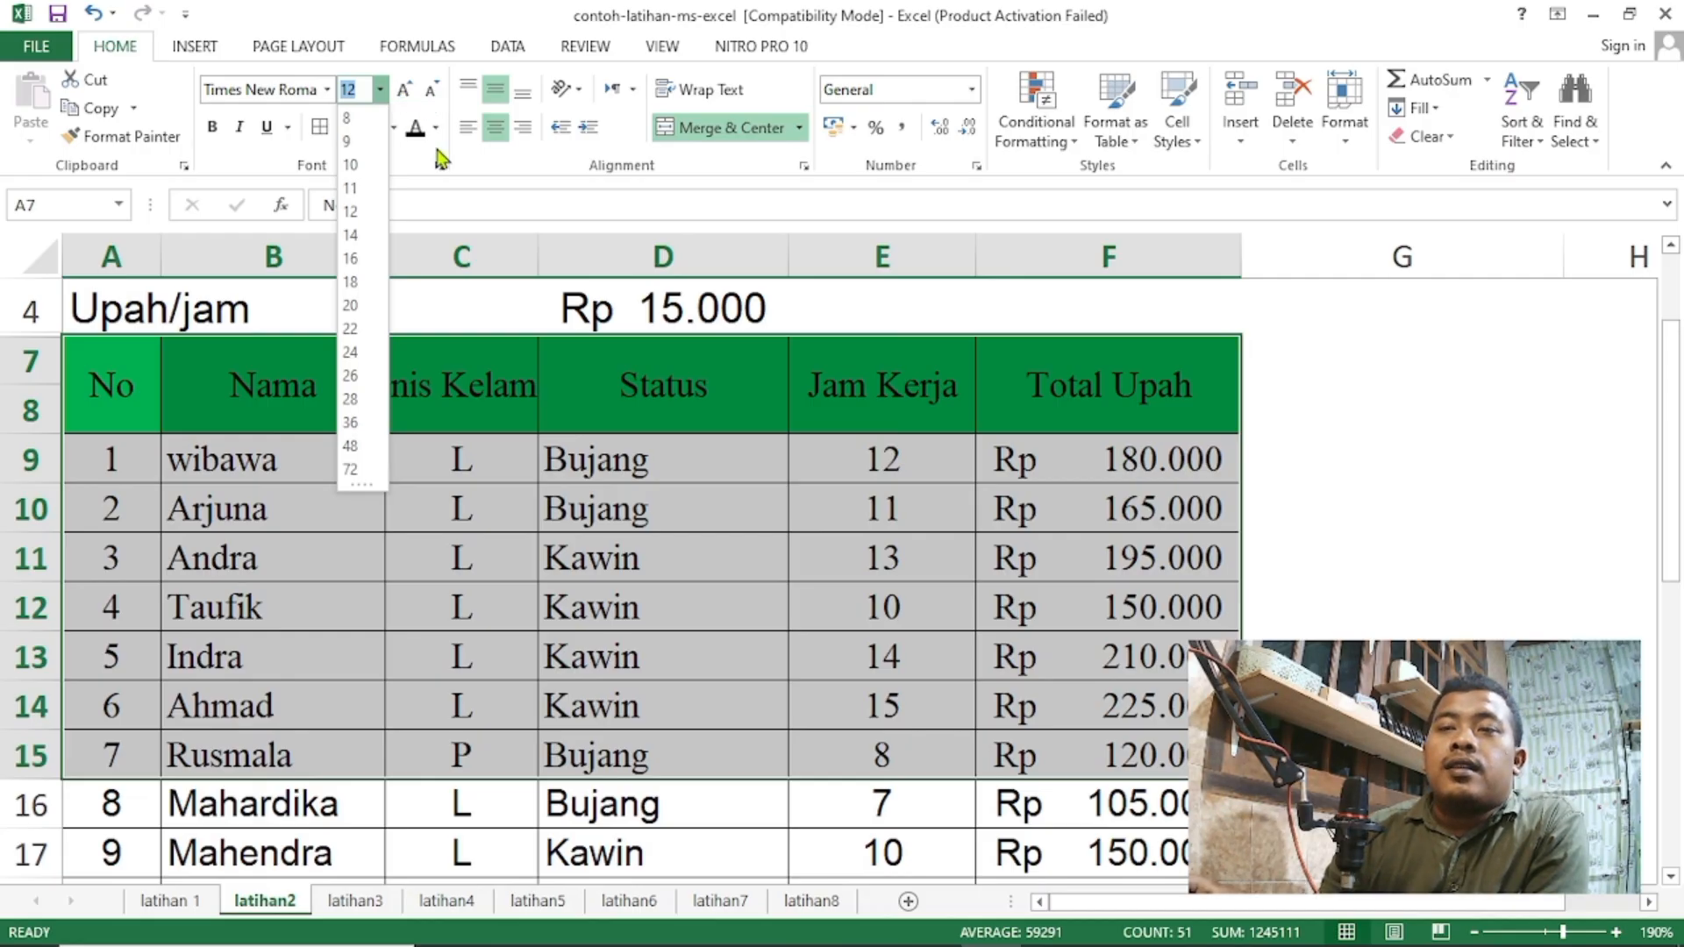
pyautogui.click(544, 473)
# Enlarge the Nama header text stepwise to font size 26 with Increase Font Size.
pyautogui.click(321, 401)
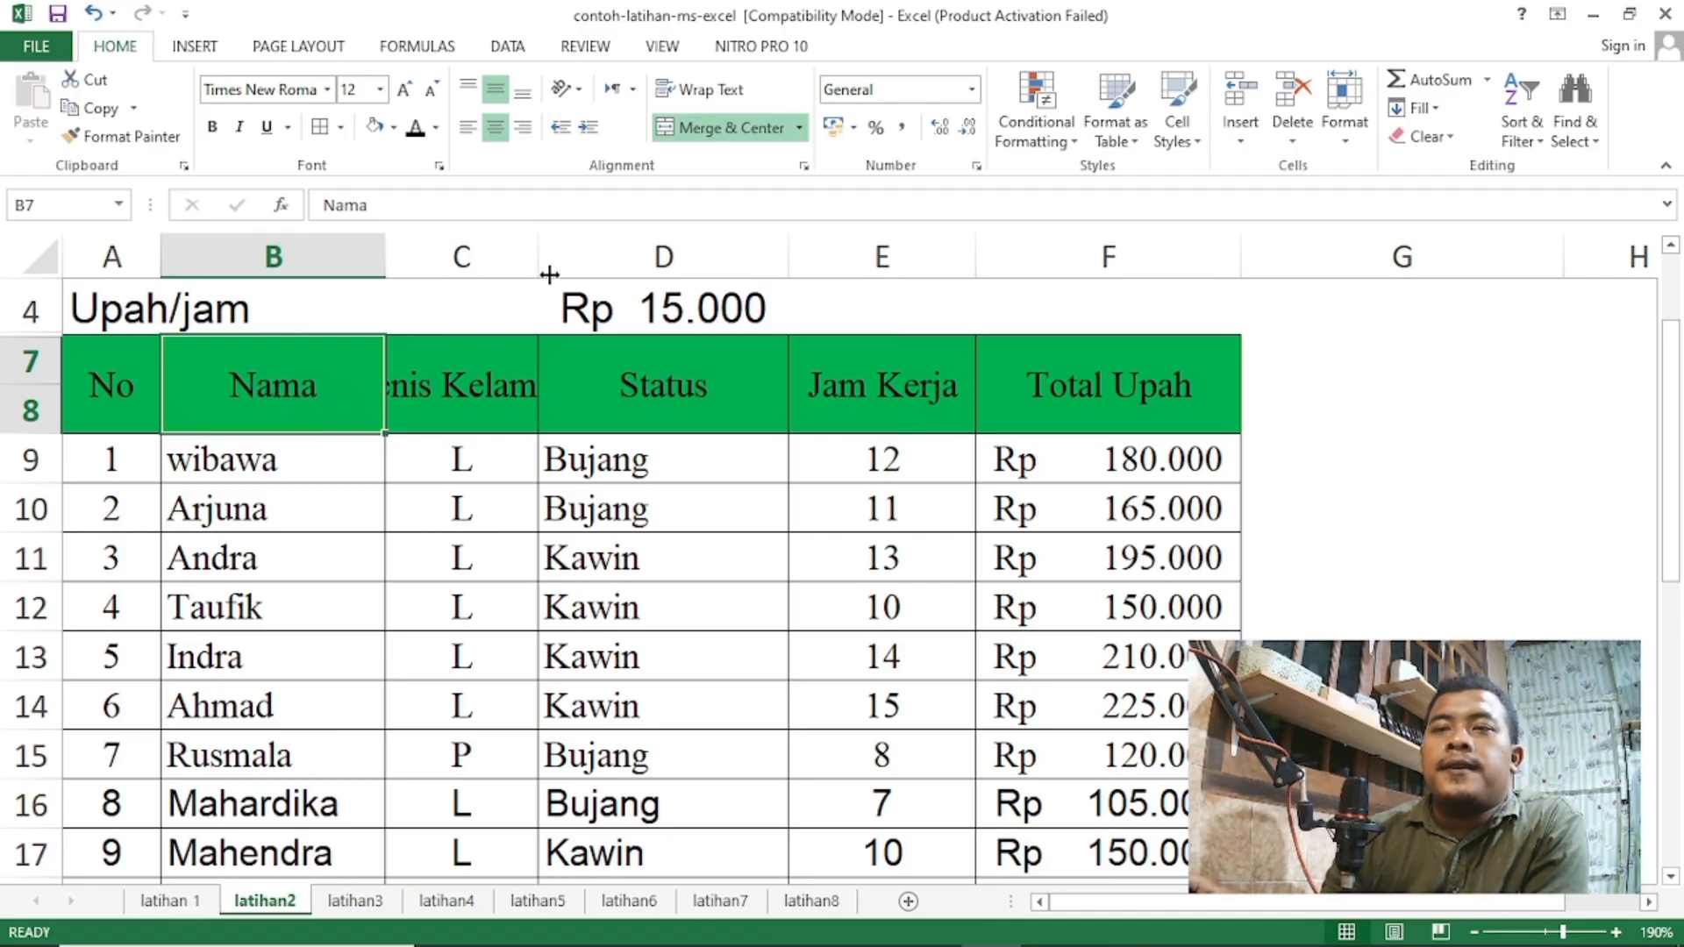
pyautogui.click(404, 106)
pyautogui.click(404, 106)
pyautogui.click(404, 107)
pyautogui.click(404, 107)
pyautogui.click(403, 101)
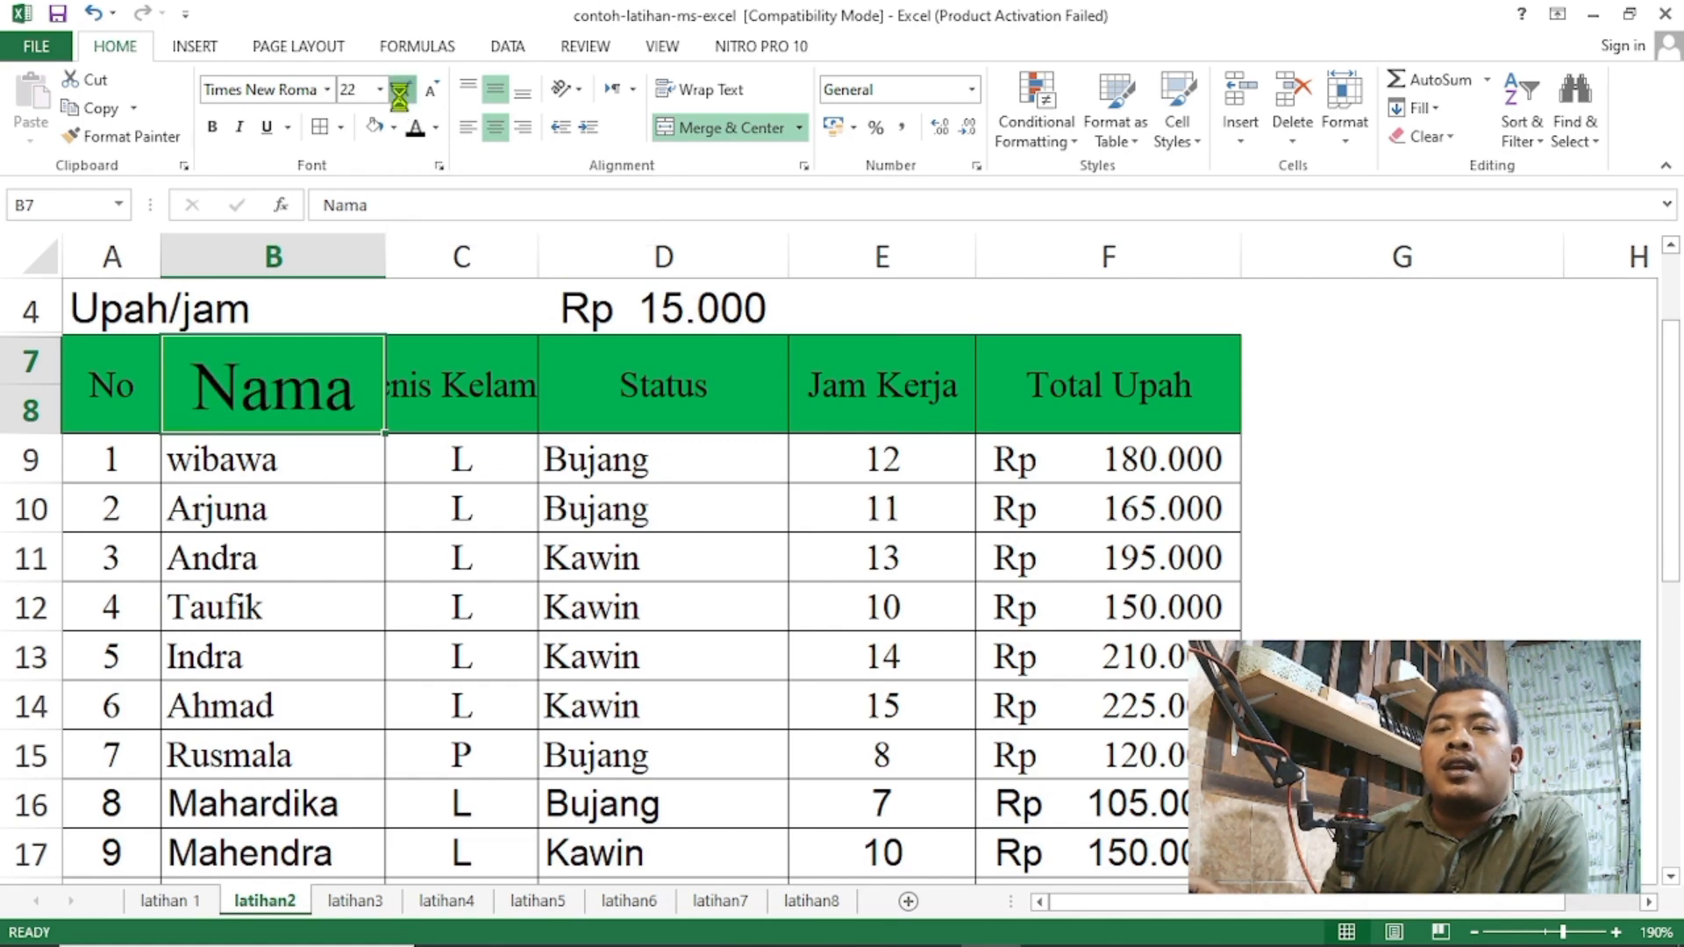
pyautogui.click(403, 100)
pyautogui.click(403, 101)
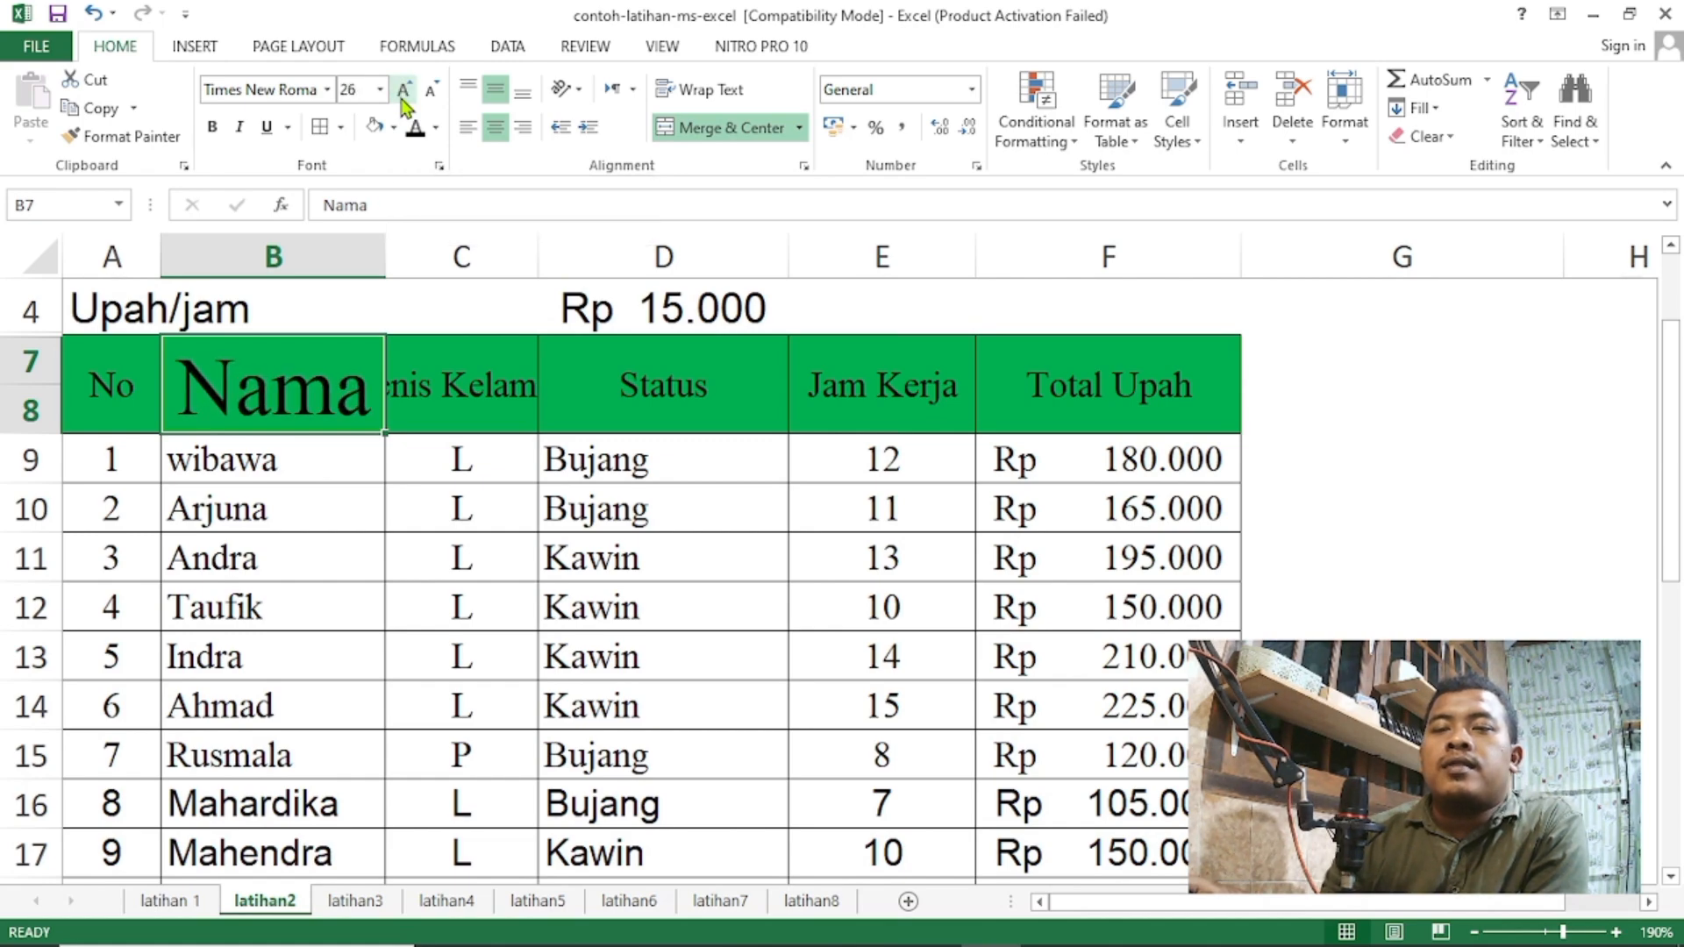
# Reduce the Nama header text with Decrease Font Size and finish at font size 16.
pyautogui.click(295, 470)
pyautogui.click(301, 360)
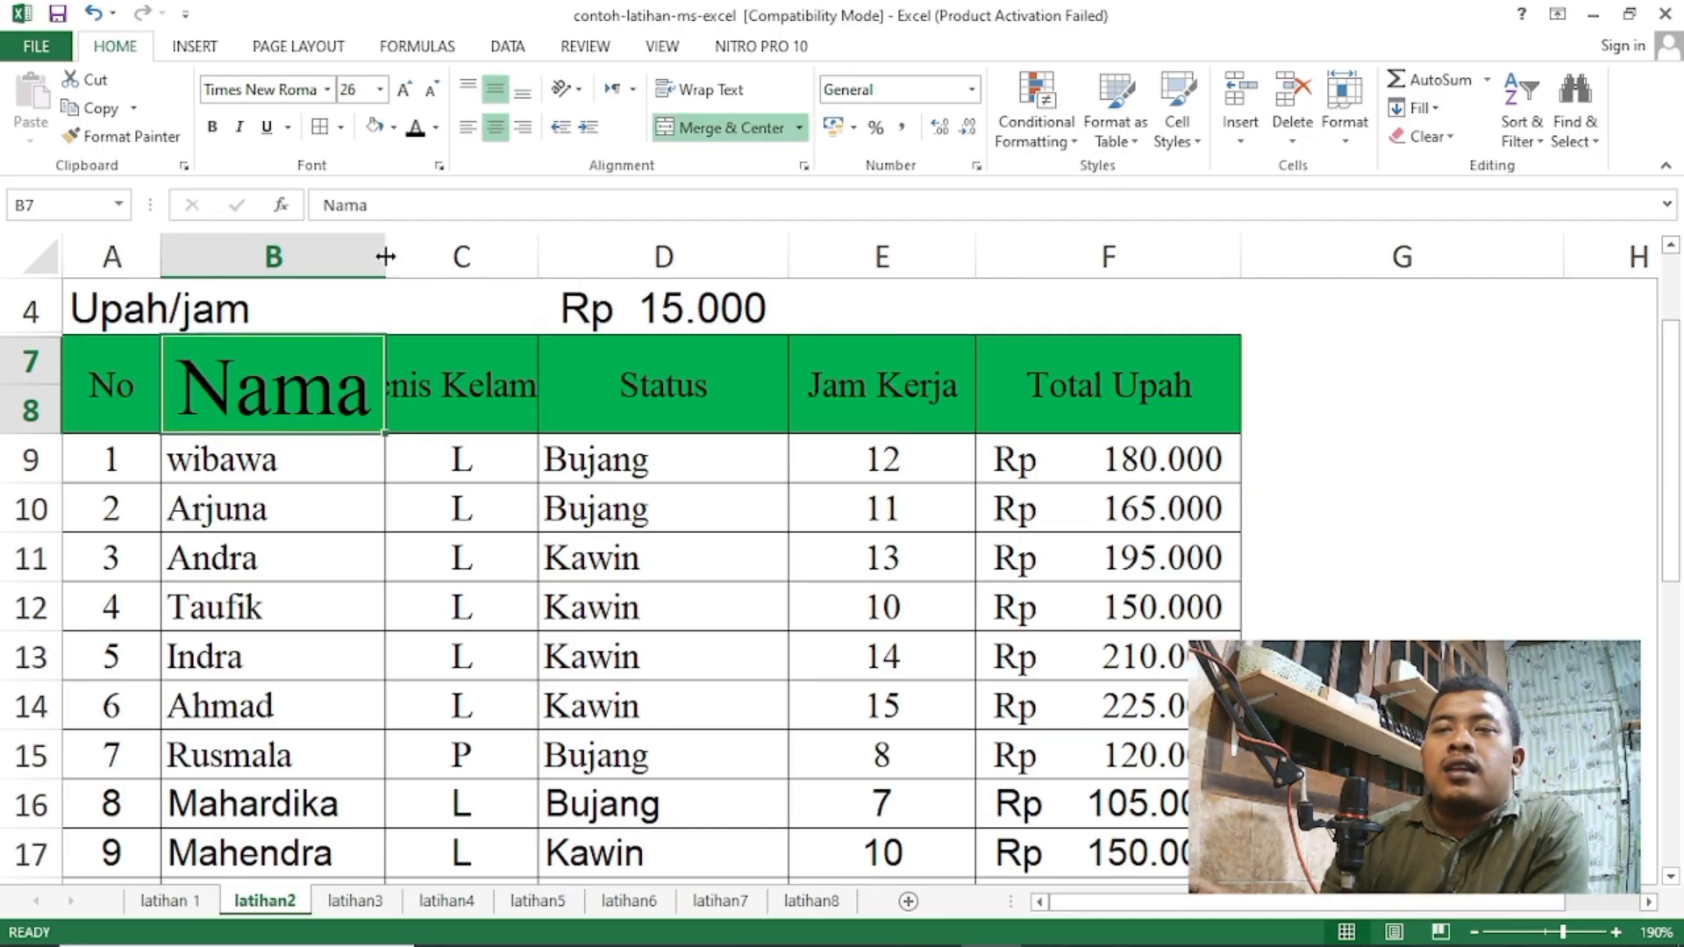
pyautogui.click(428, 92)
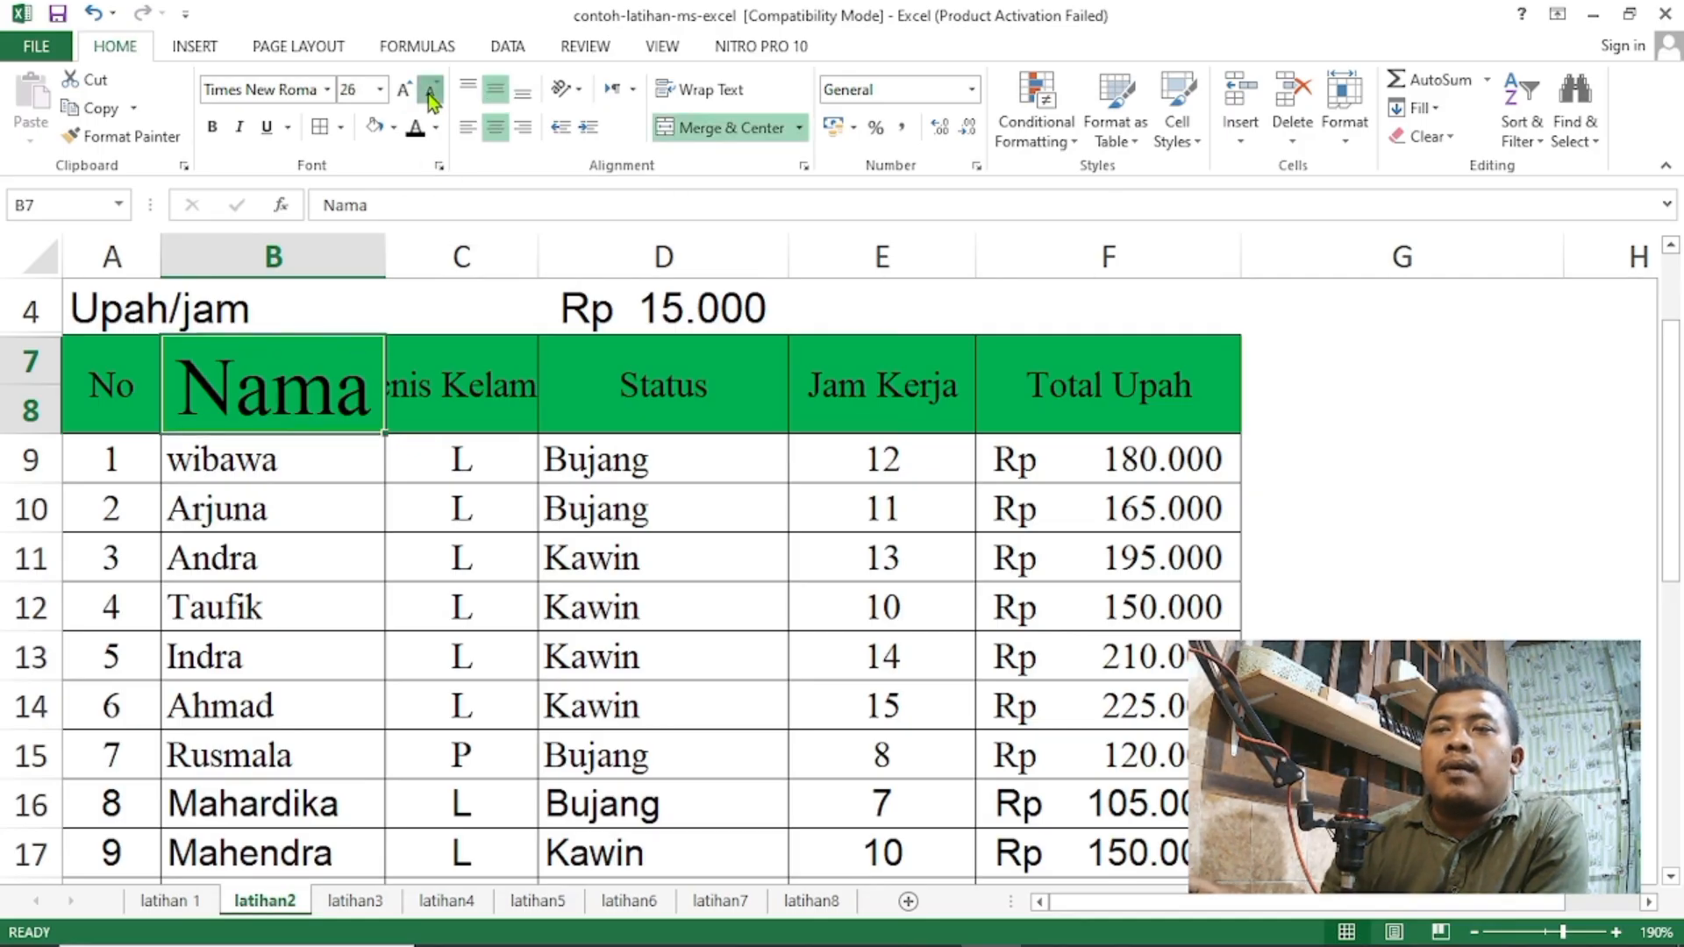
pyautogui.click(427, 93)
pyautogui.click(428, 93)
pyautogui.click(428, 93)
pyautogui.click(427, 93)
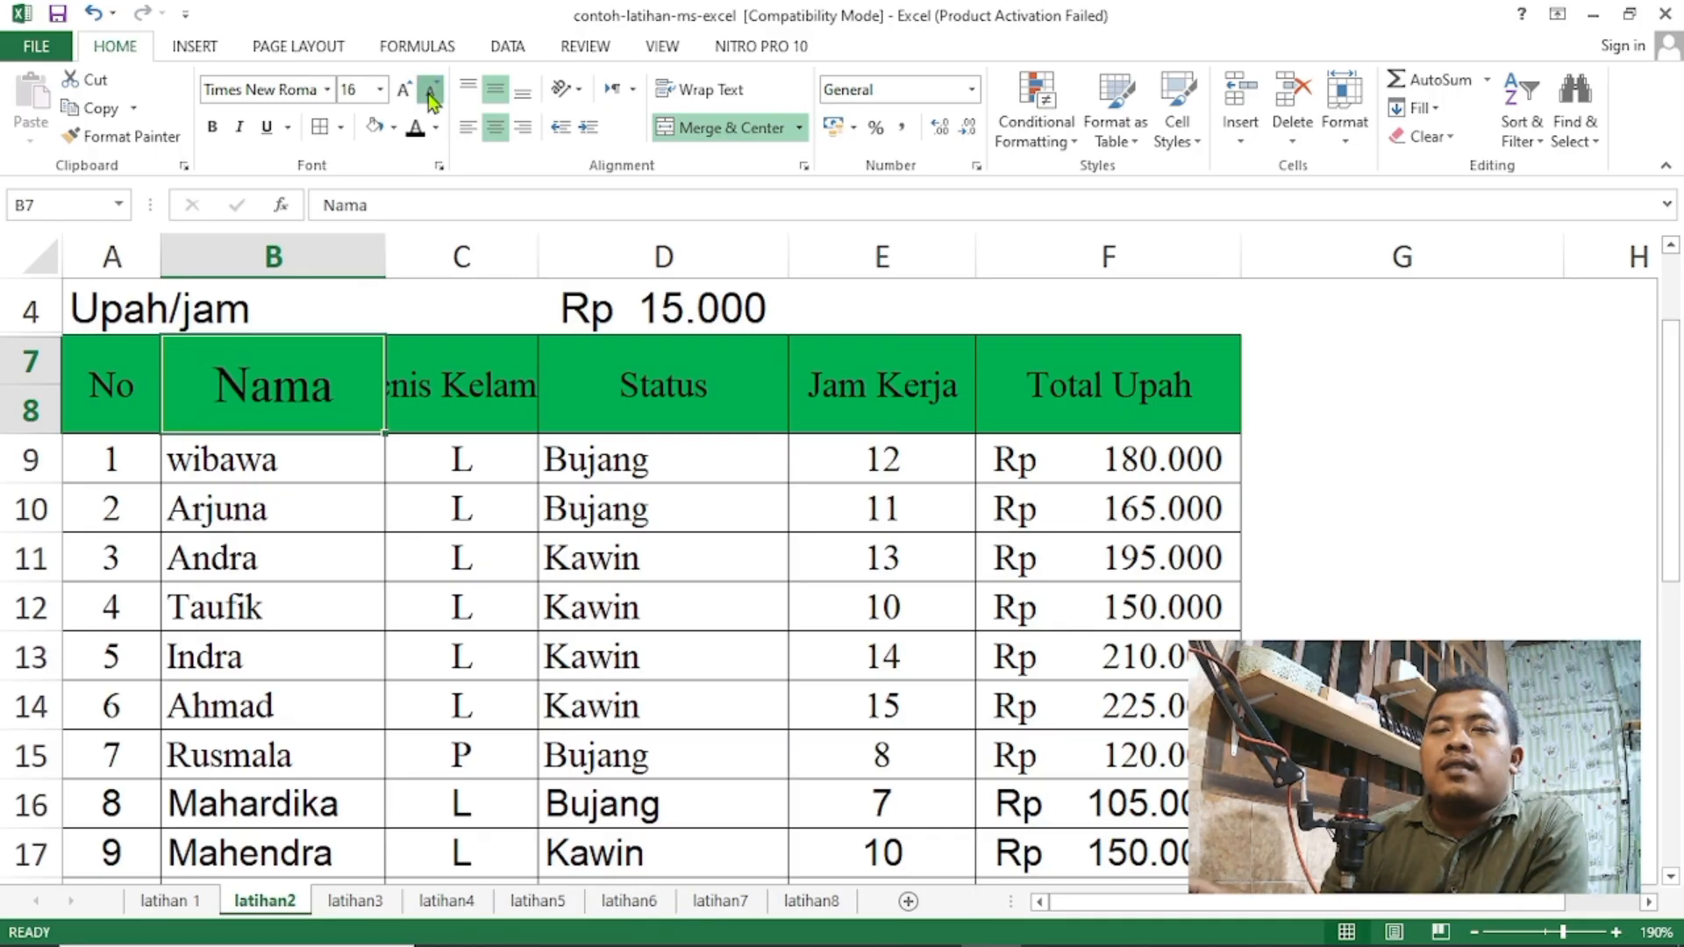
pyautogui.click(428, 93)
pyautogui.click(399, 93)
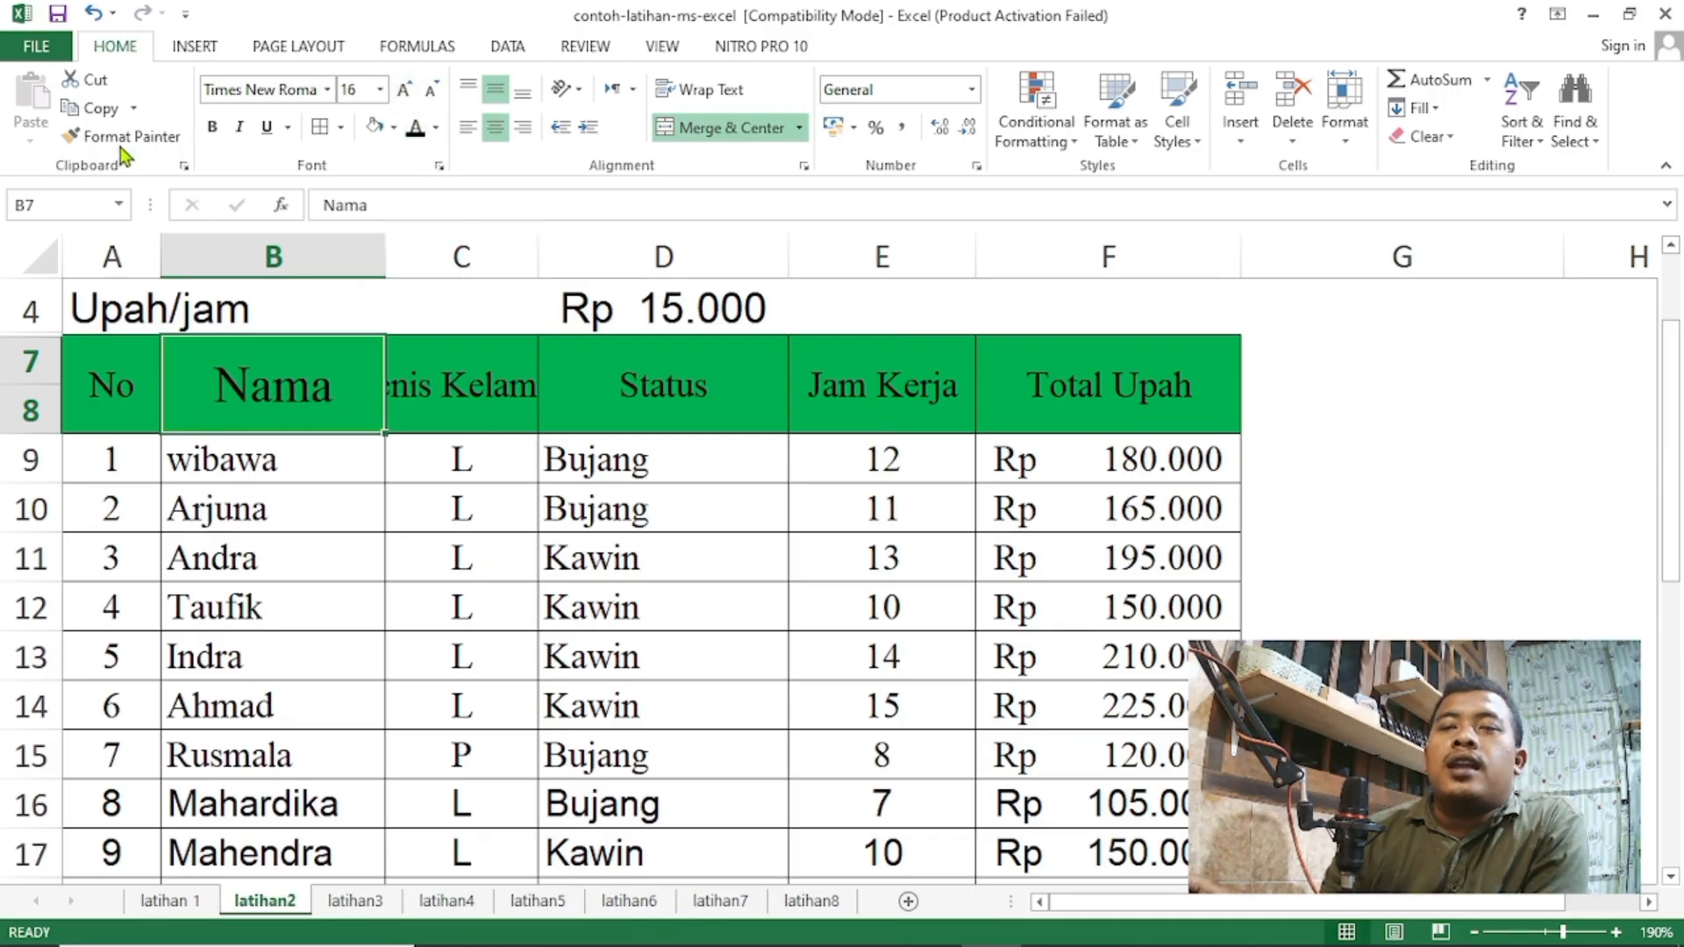
# Apply bold, italic and underline to the Nama header.
pyautogui.click(211, 127)
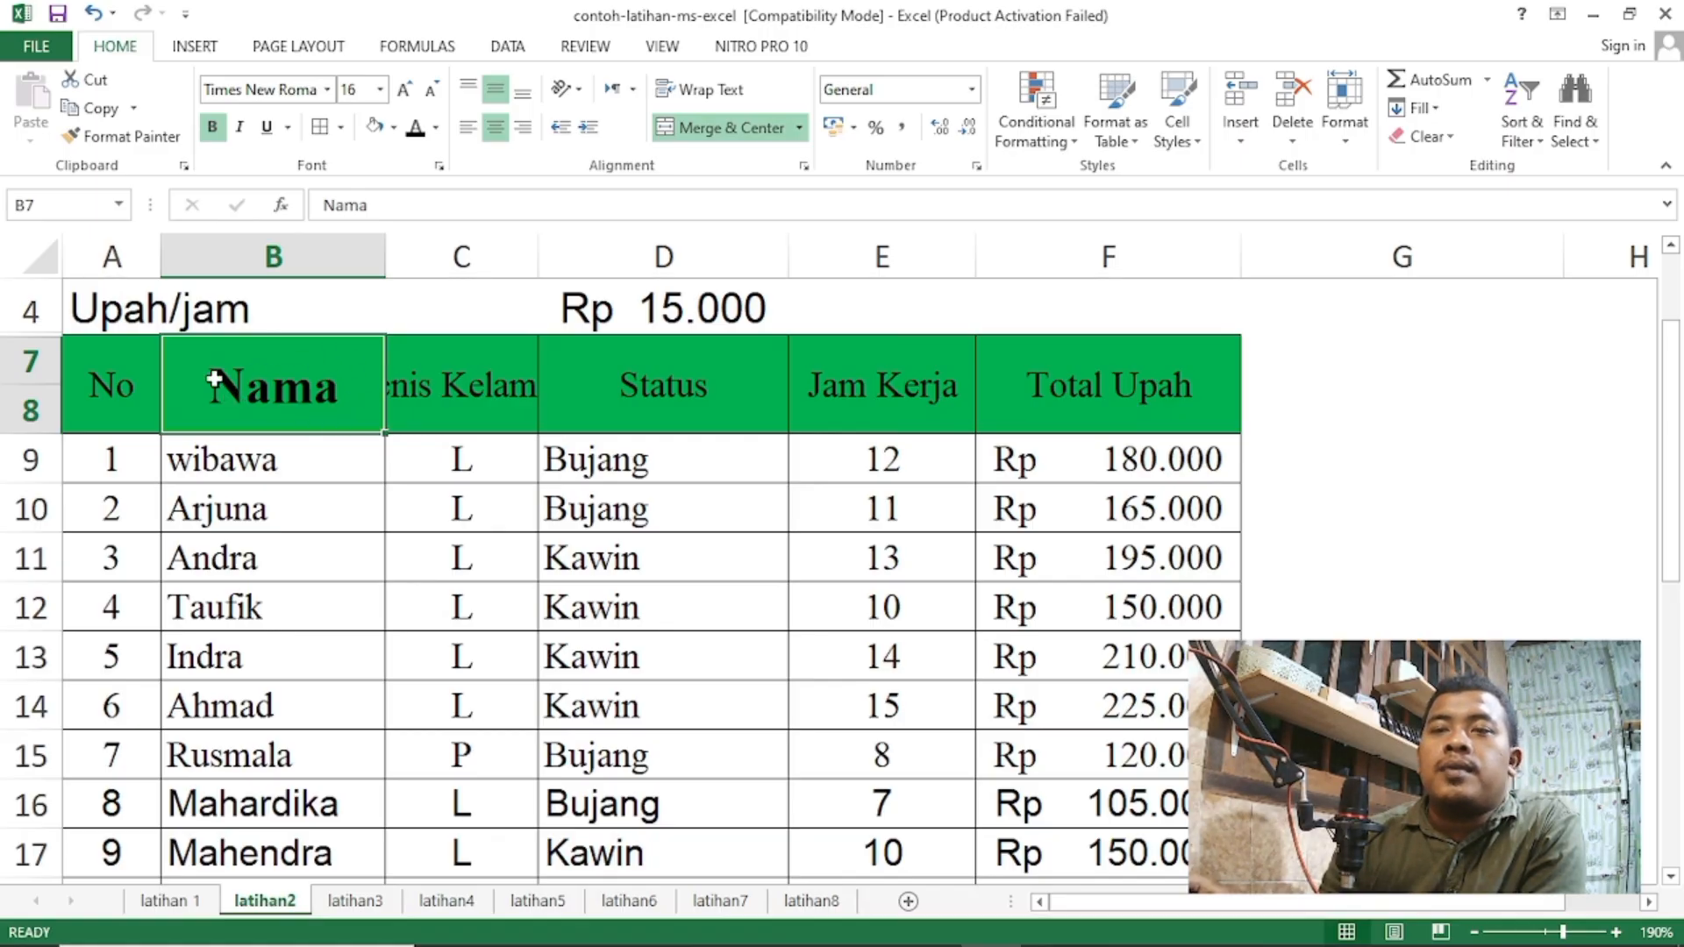
pyautogui.click(239, 127)
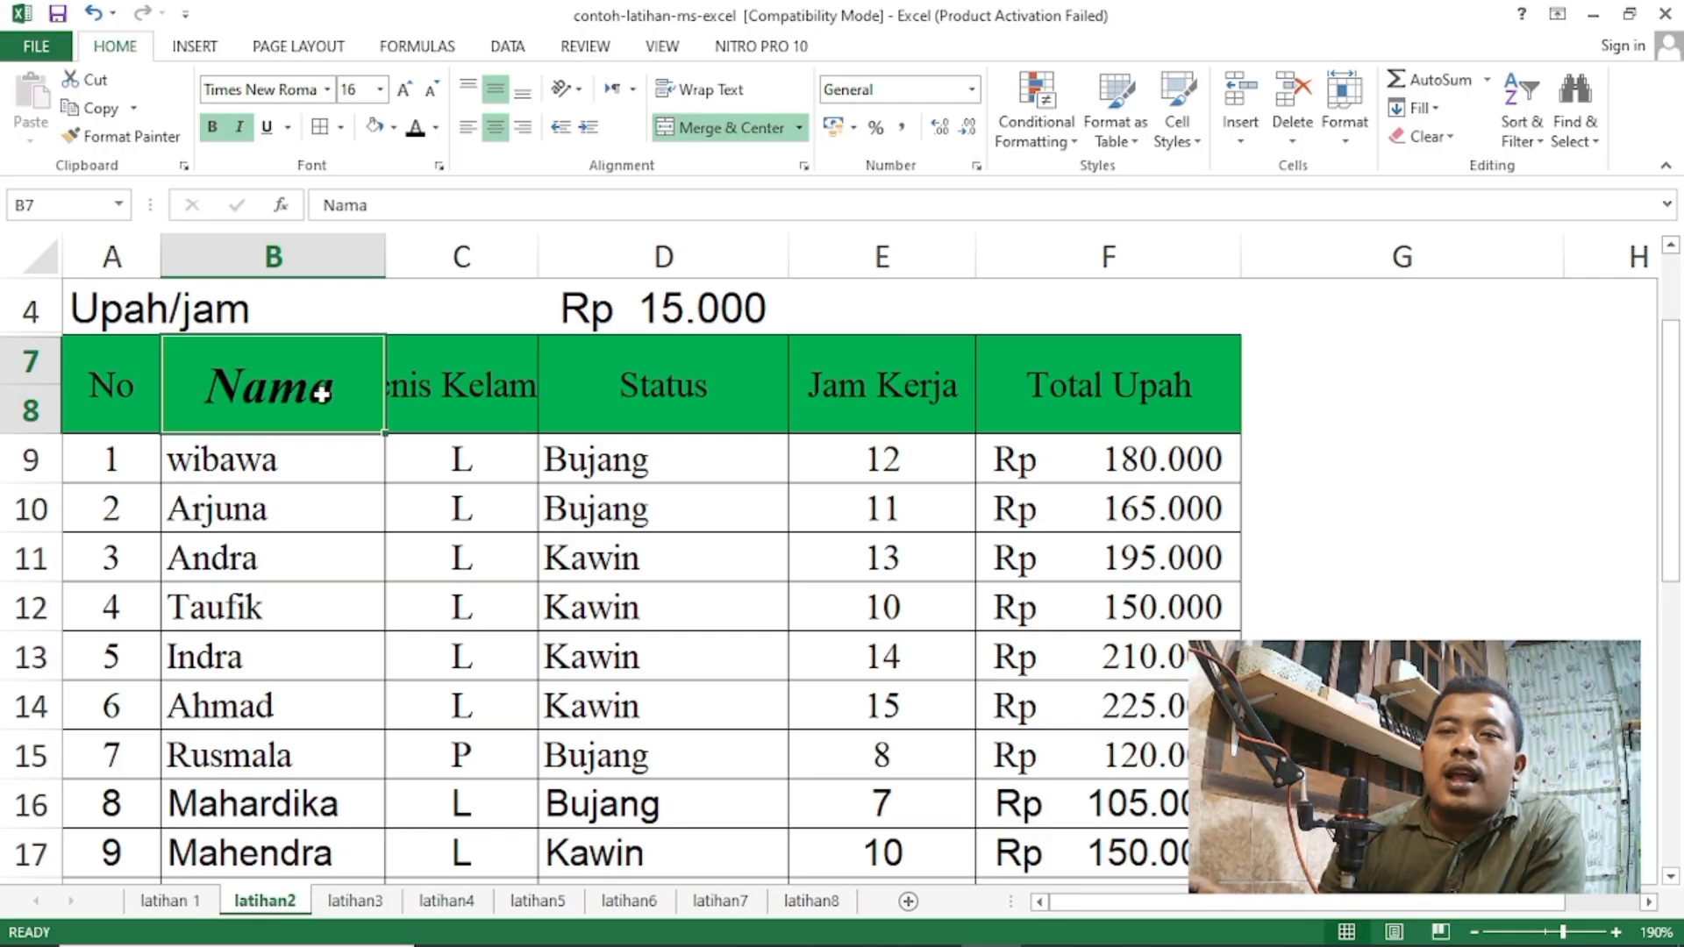
pyautogui.click(267, 128)
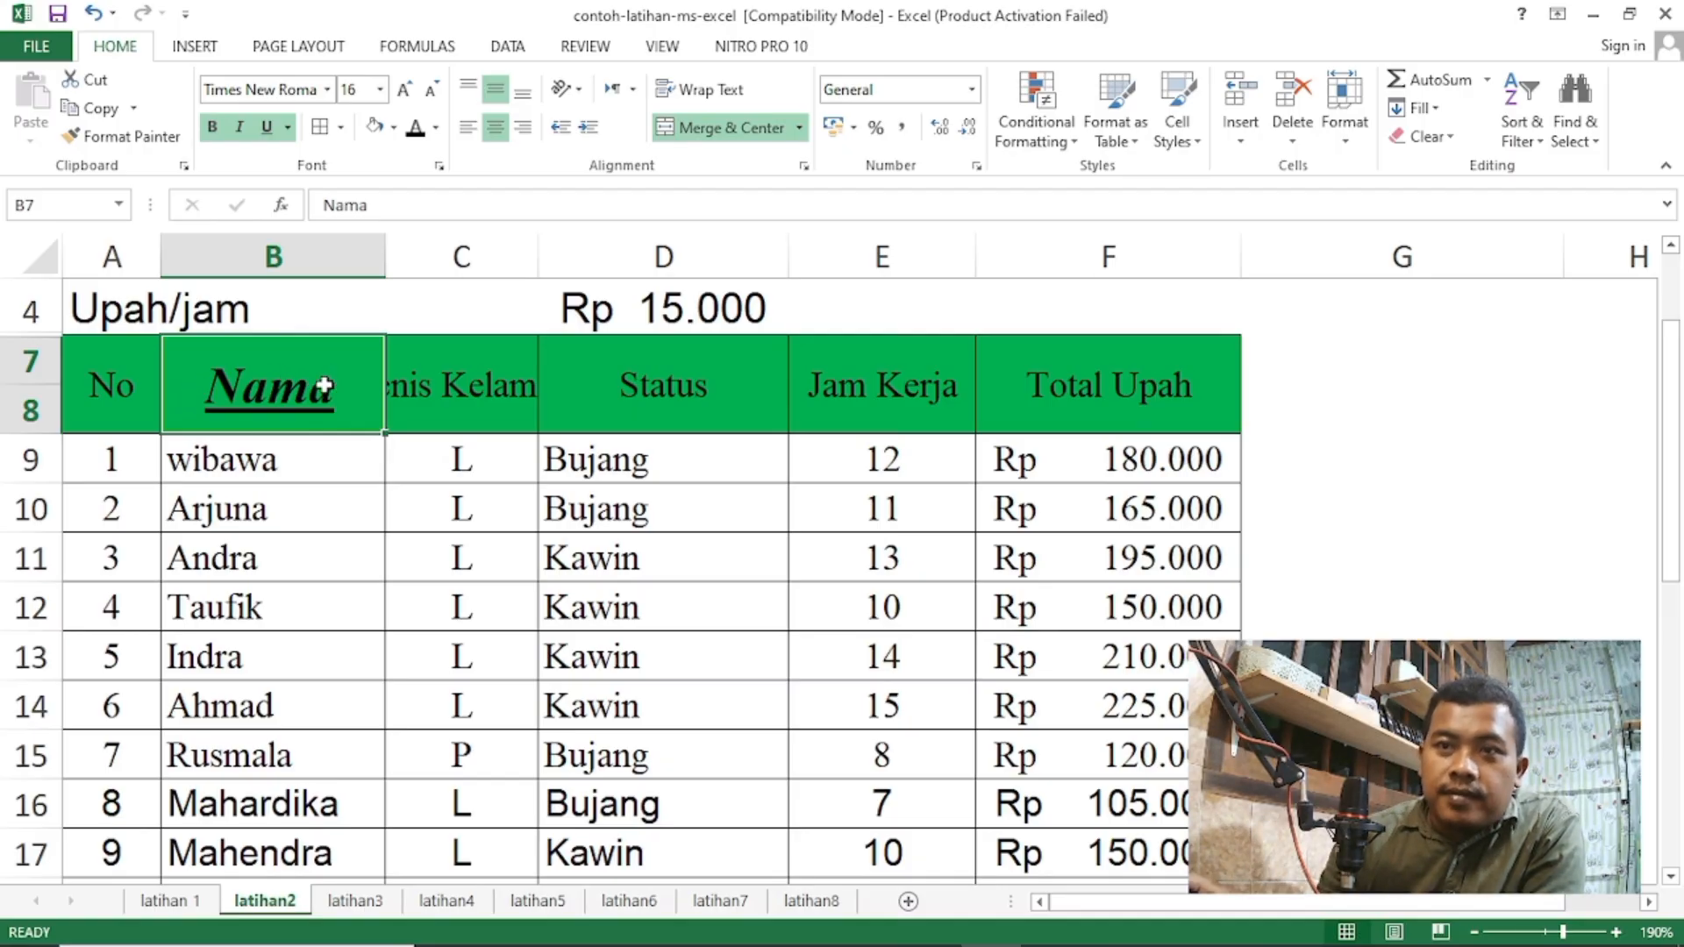
# Remove the underline, italic and bold styles from the Nama header.
pyautogui.click(266, 131)
pyautogui.click(239, 128)
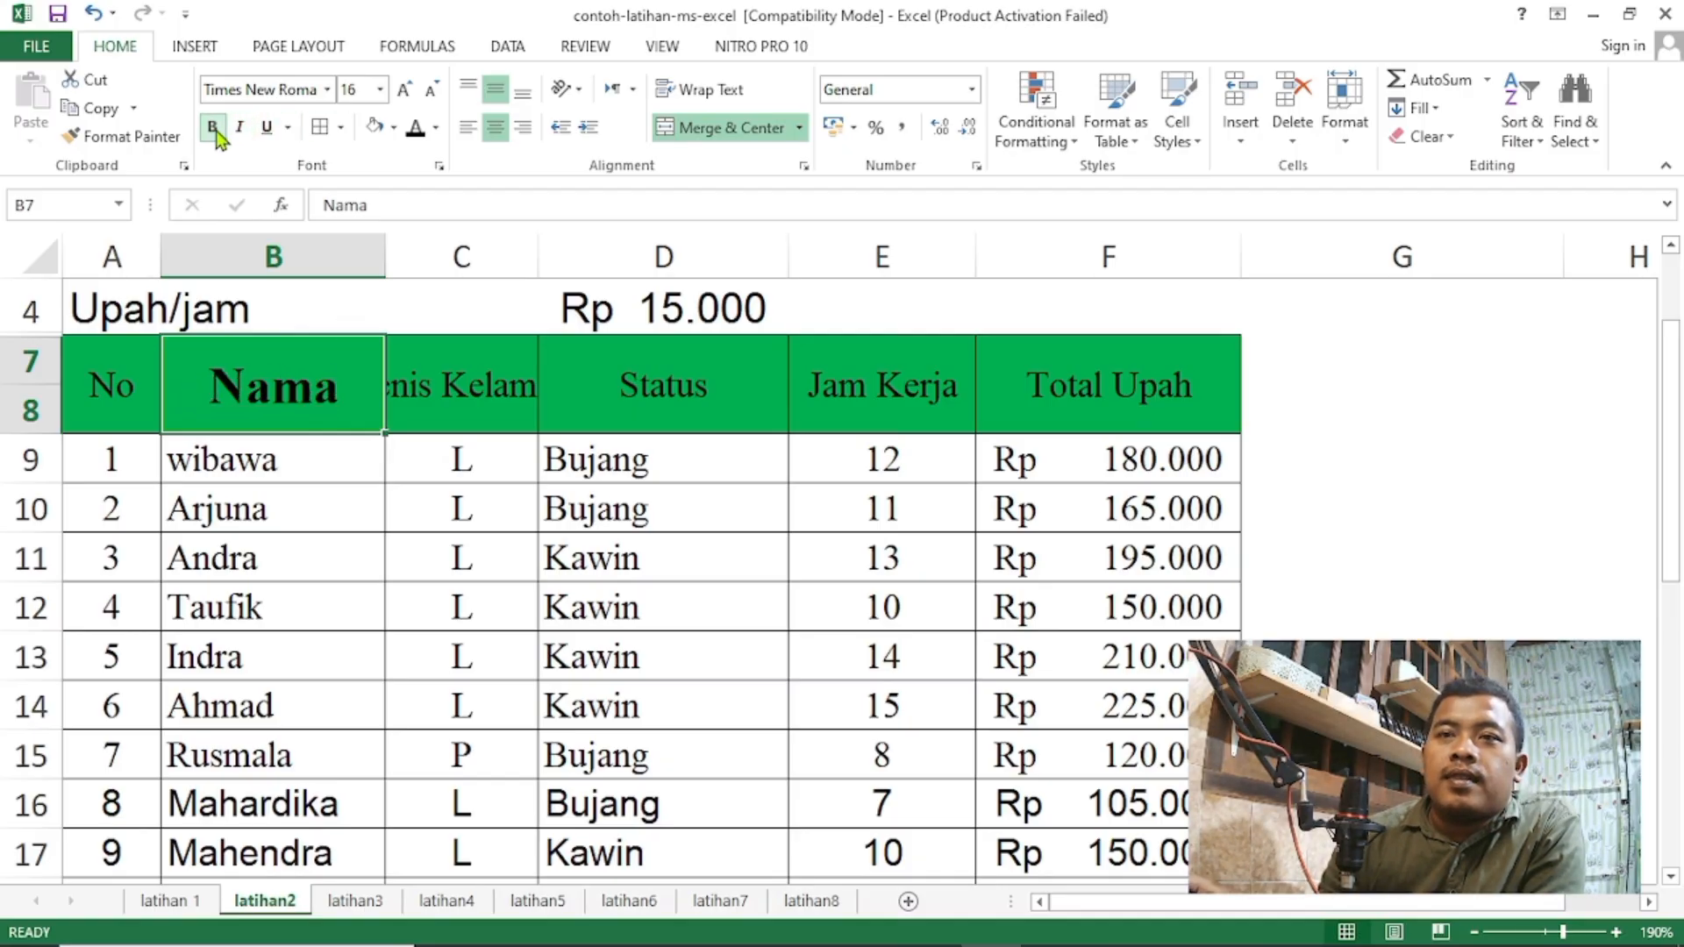
pyautogui.click(213, 128)
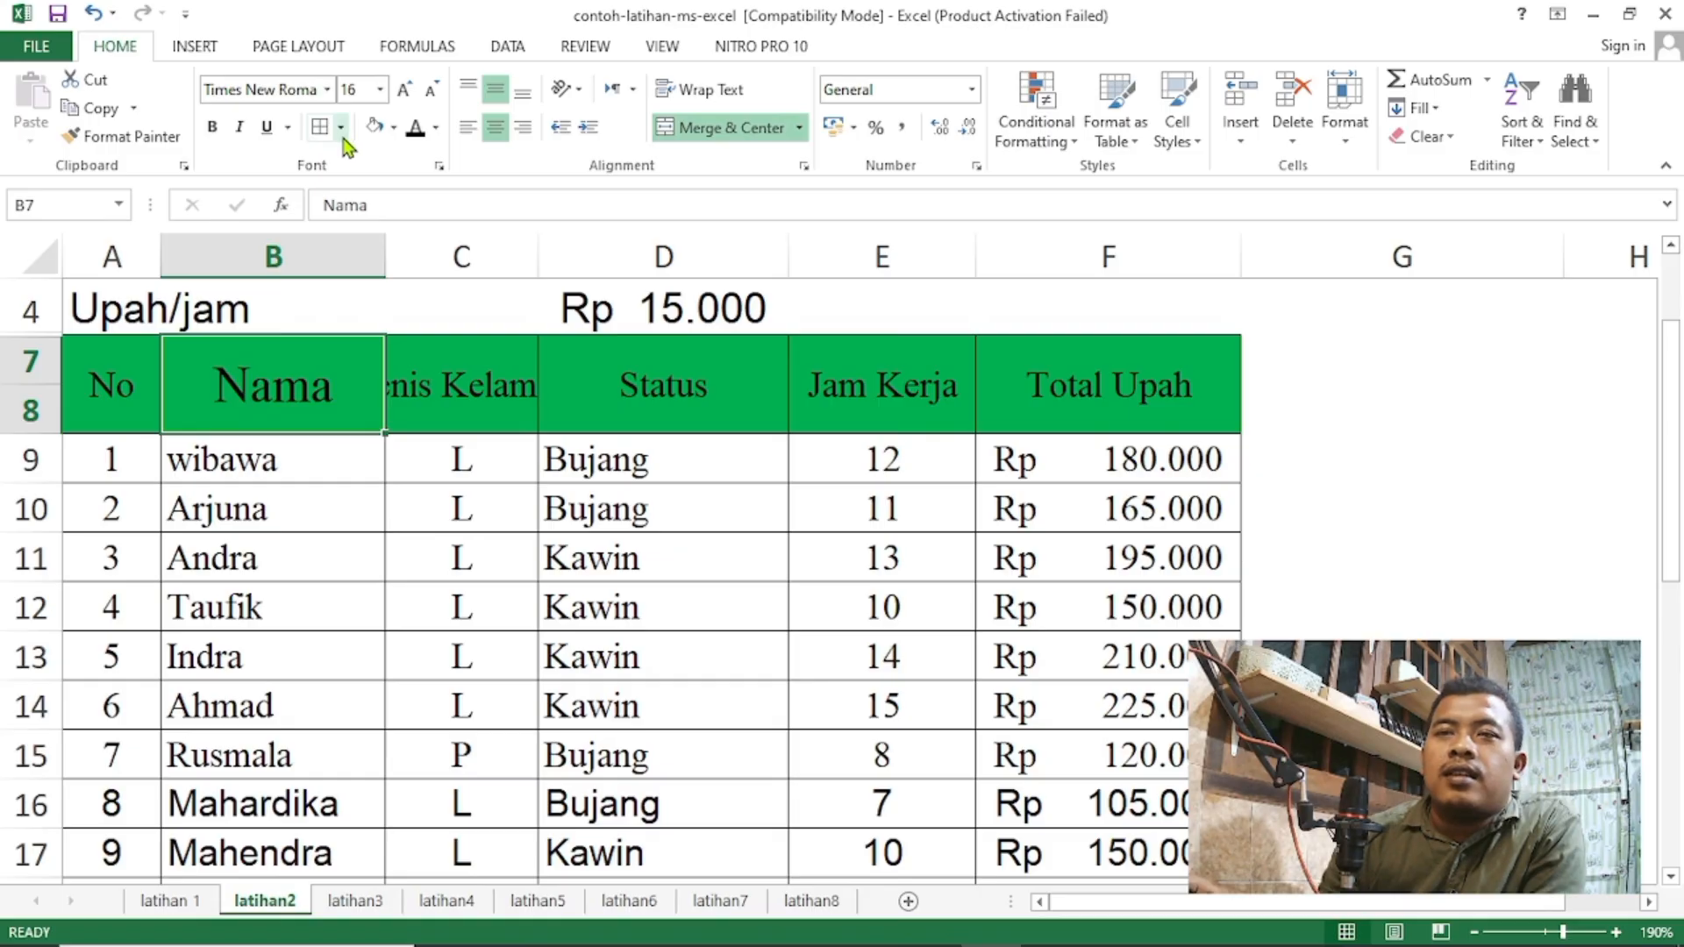
pyautogui.click(321, 133)
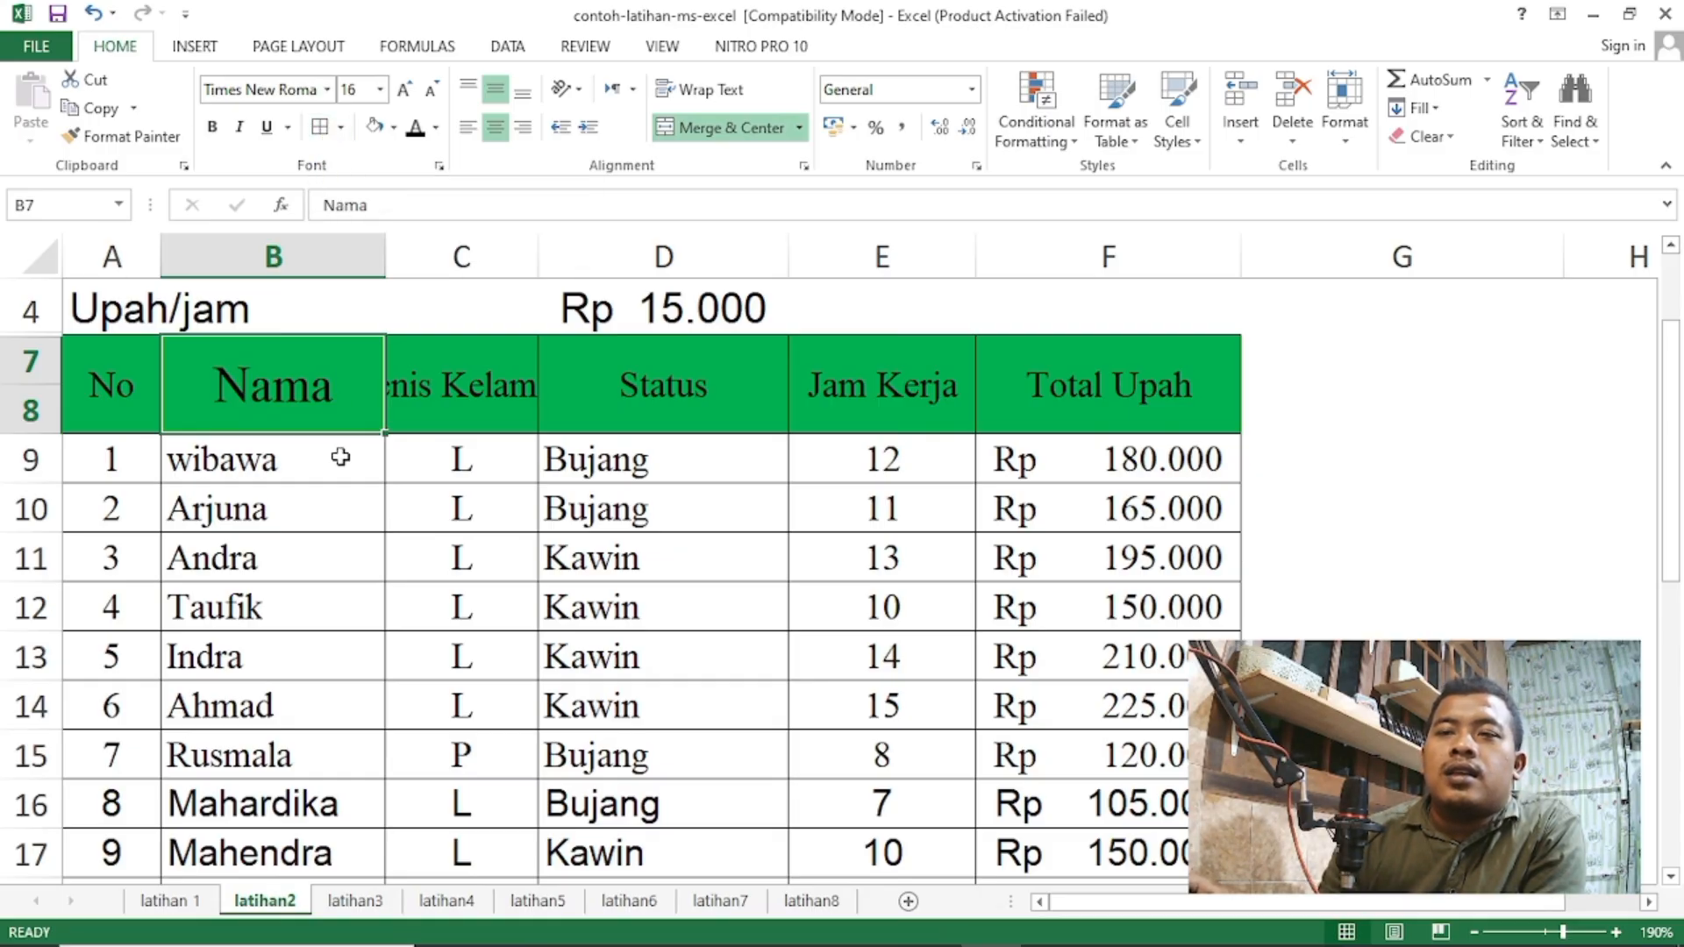
pyautogui.click(342, 129)
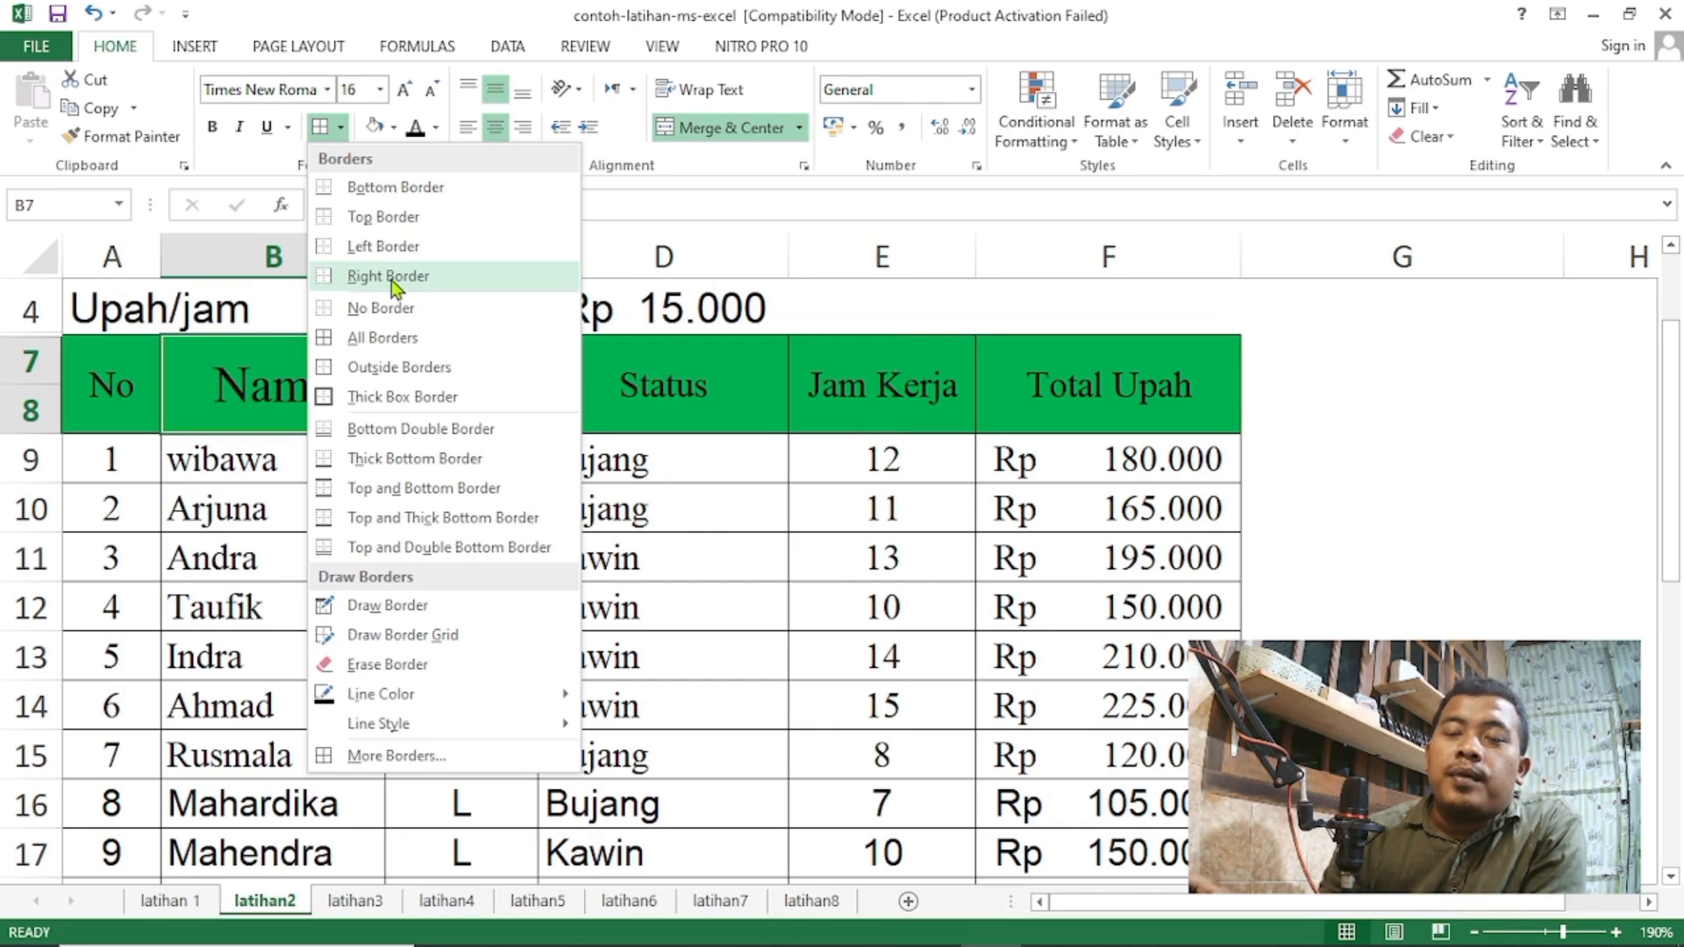
pyautogui.click(811, 587)
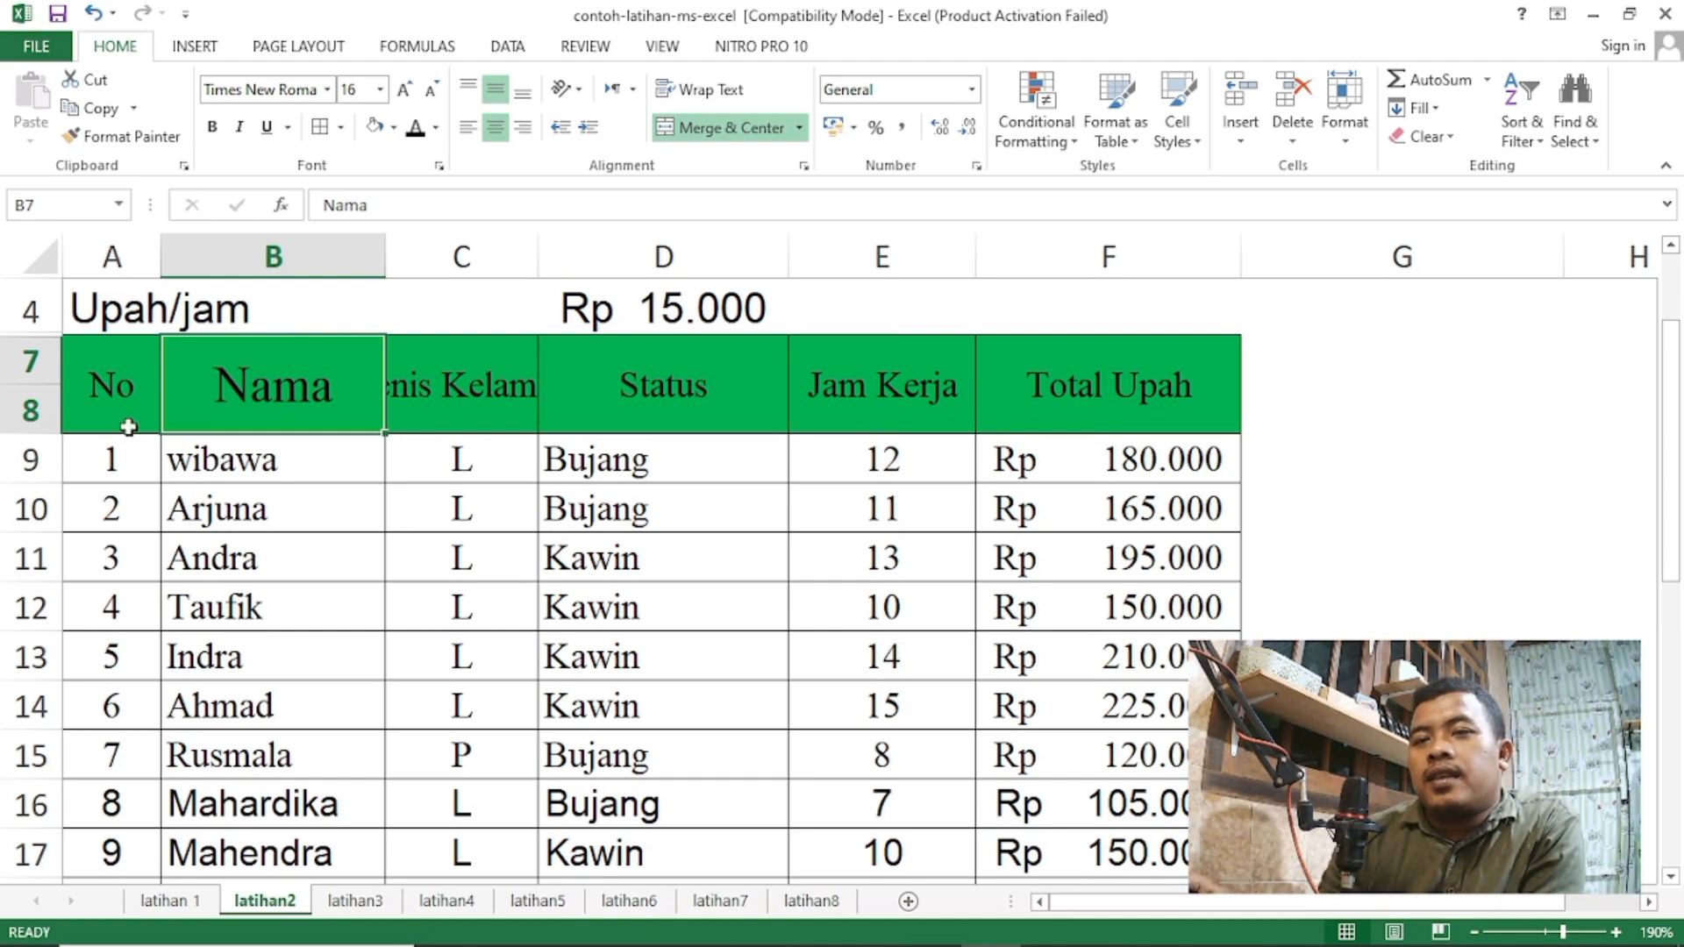
# Remove all borders from the data cells A9:D13 with the No Border option.
pyautogui.moveTo(107, 458); pyautogui.dragTo(1096, 803)
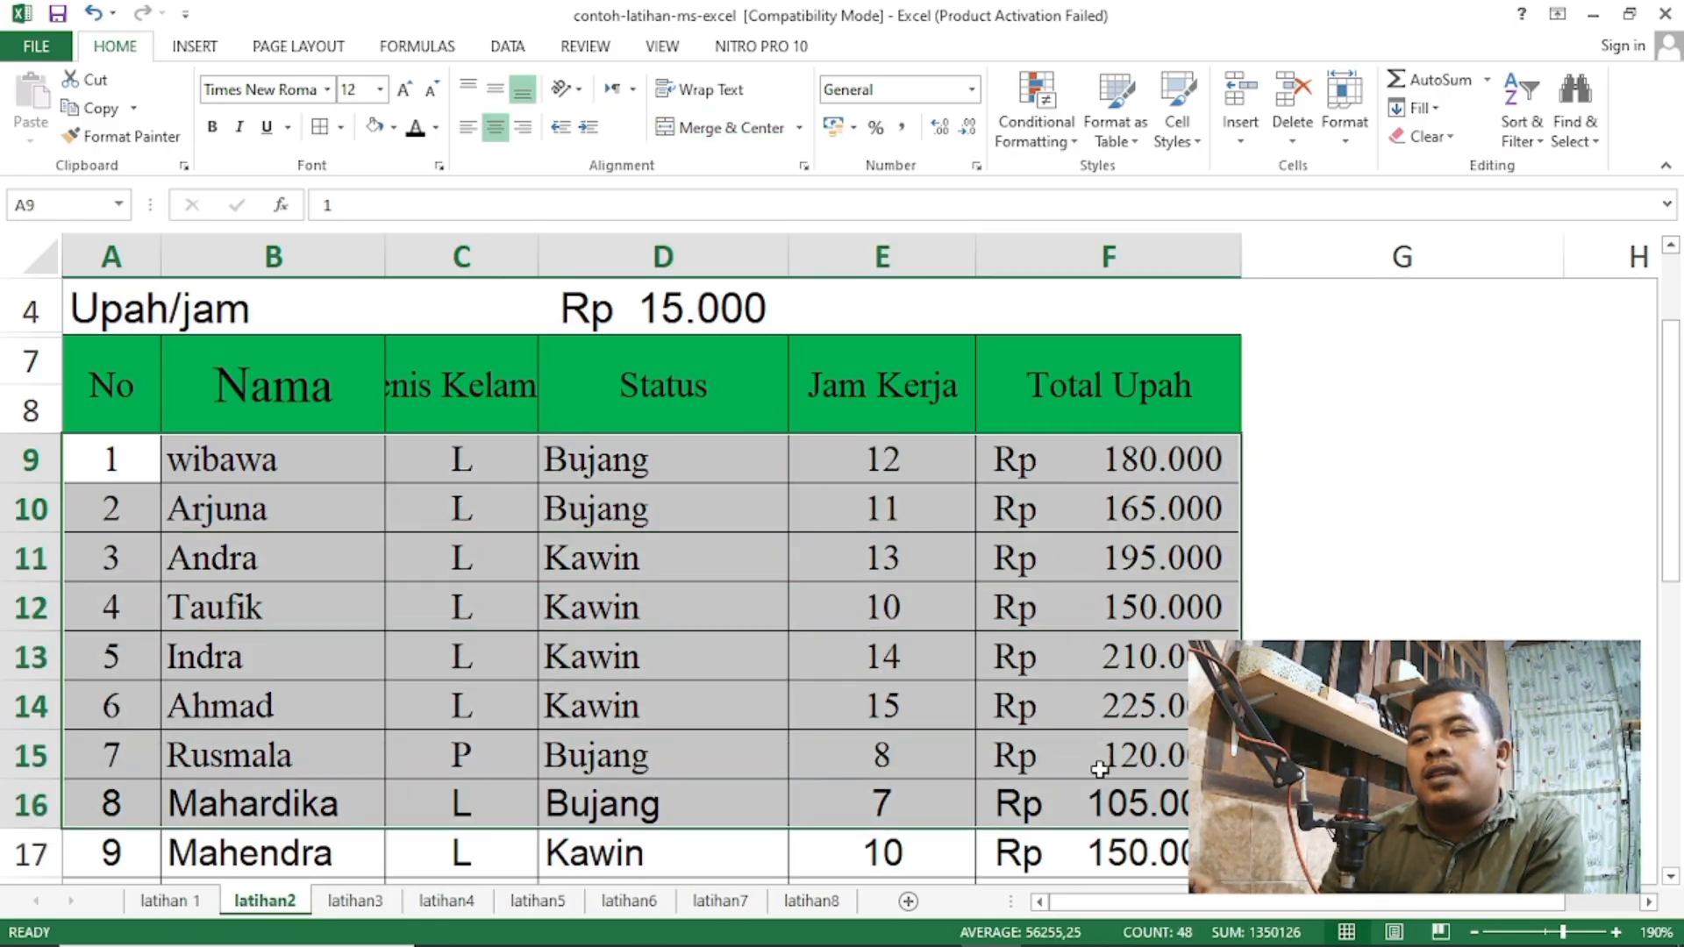
pyautogui.scroll(-3, 1096, 763)
pyautogui.scroll(4, 640, 759)
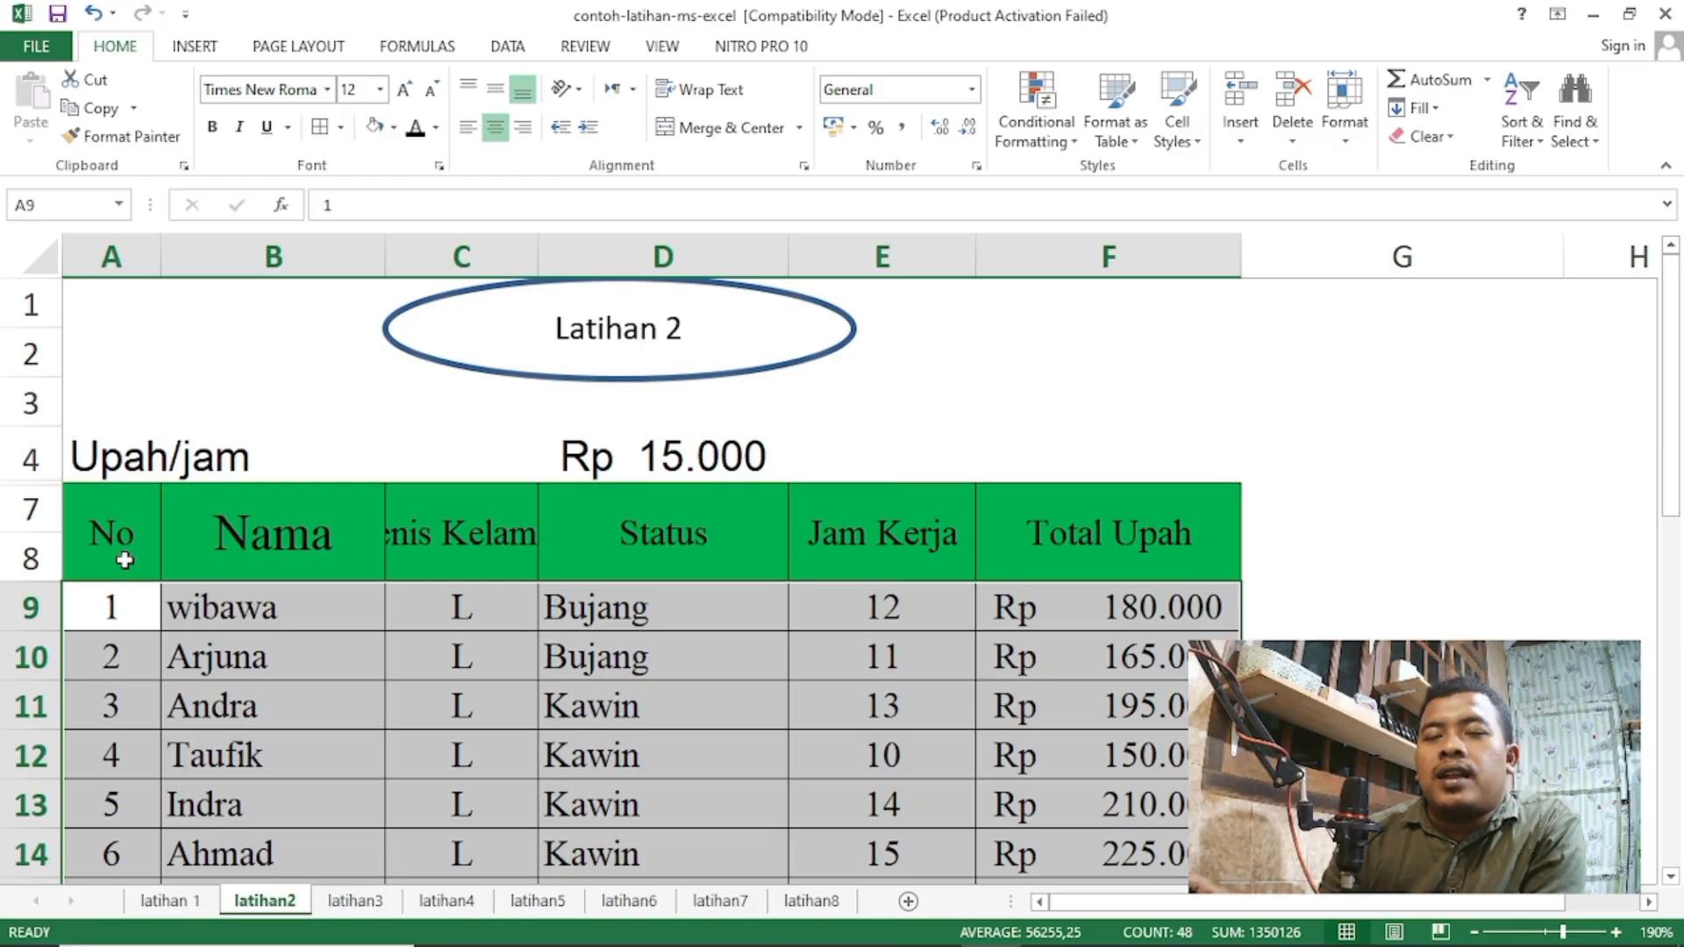
pyautogui.click(118, 613)
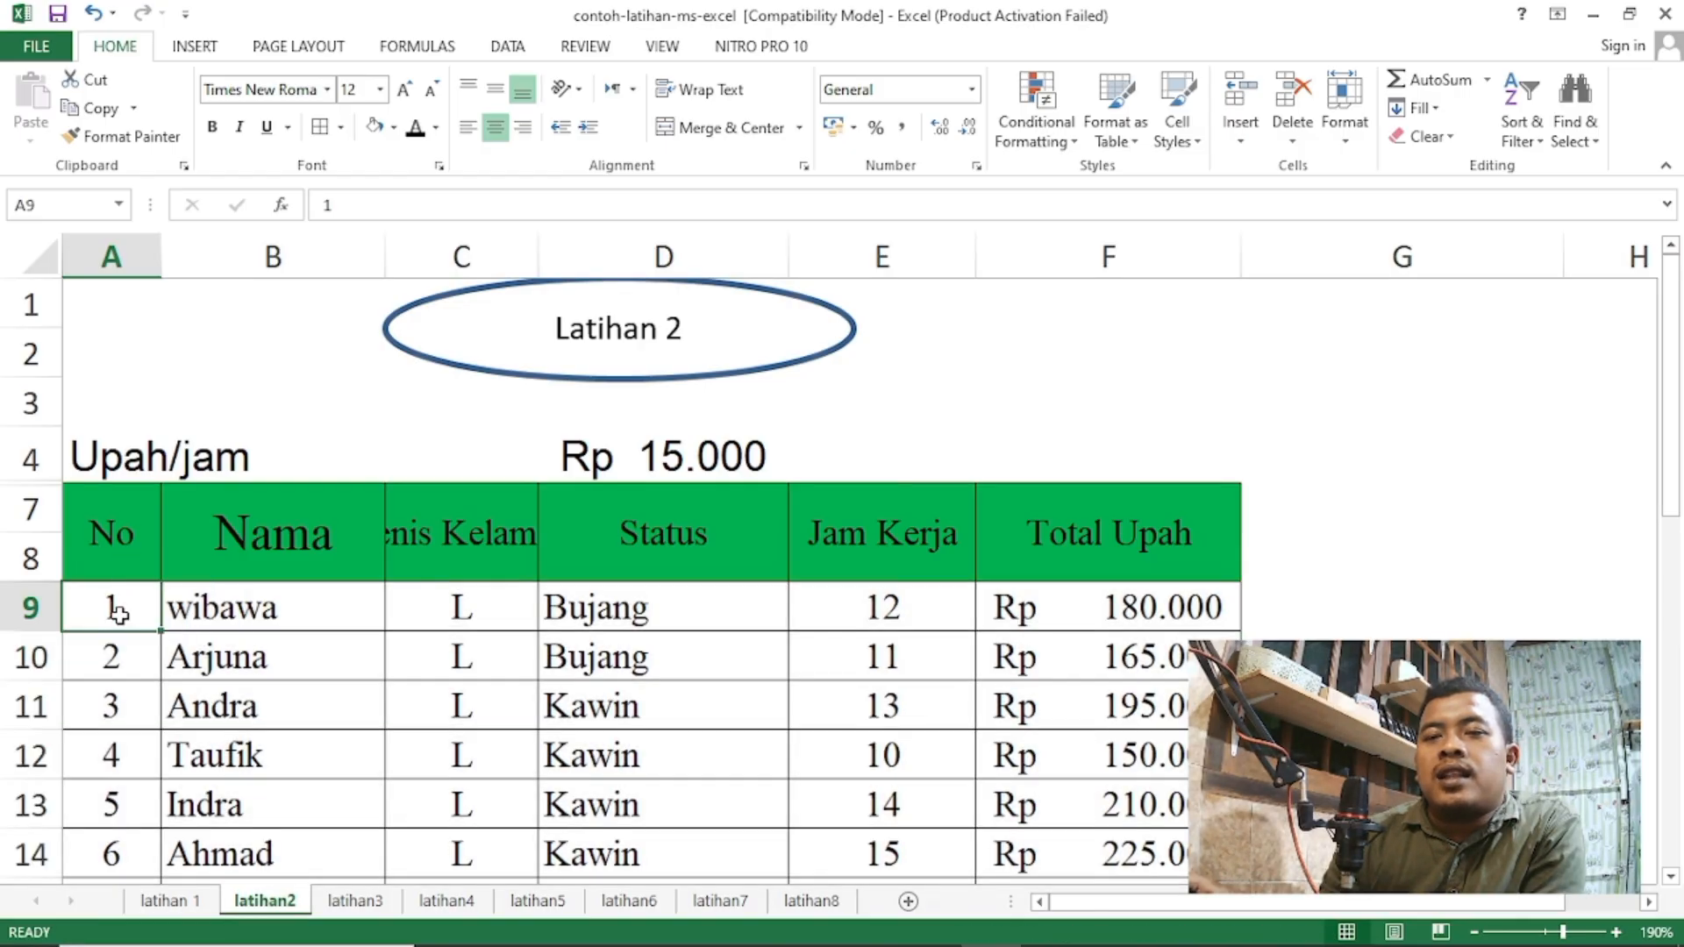
pyautogui.moveTo(111, 609); pyautogui.dragTo(1166, 855)
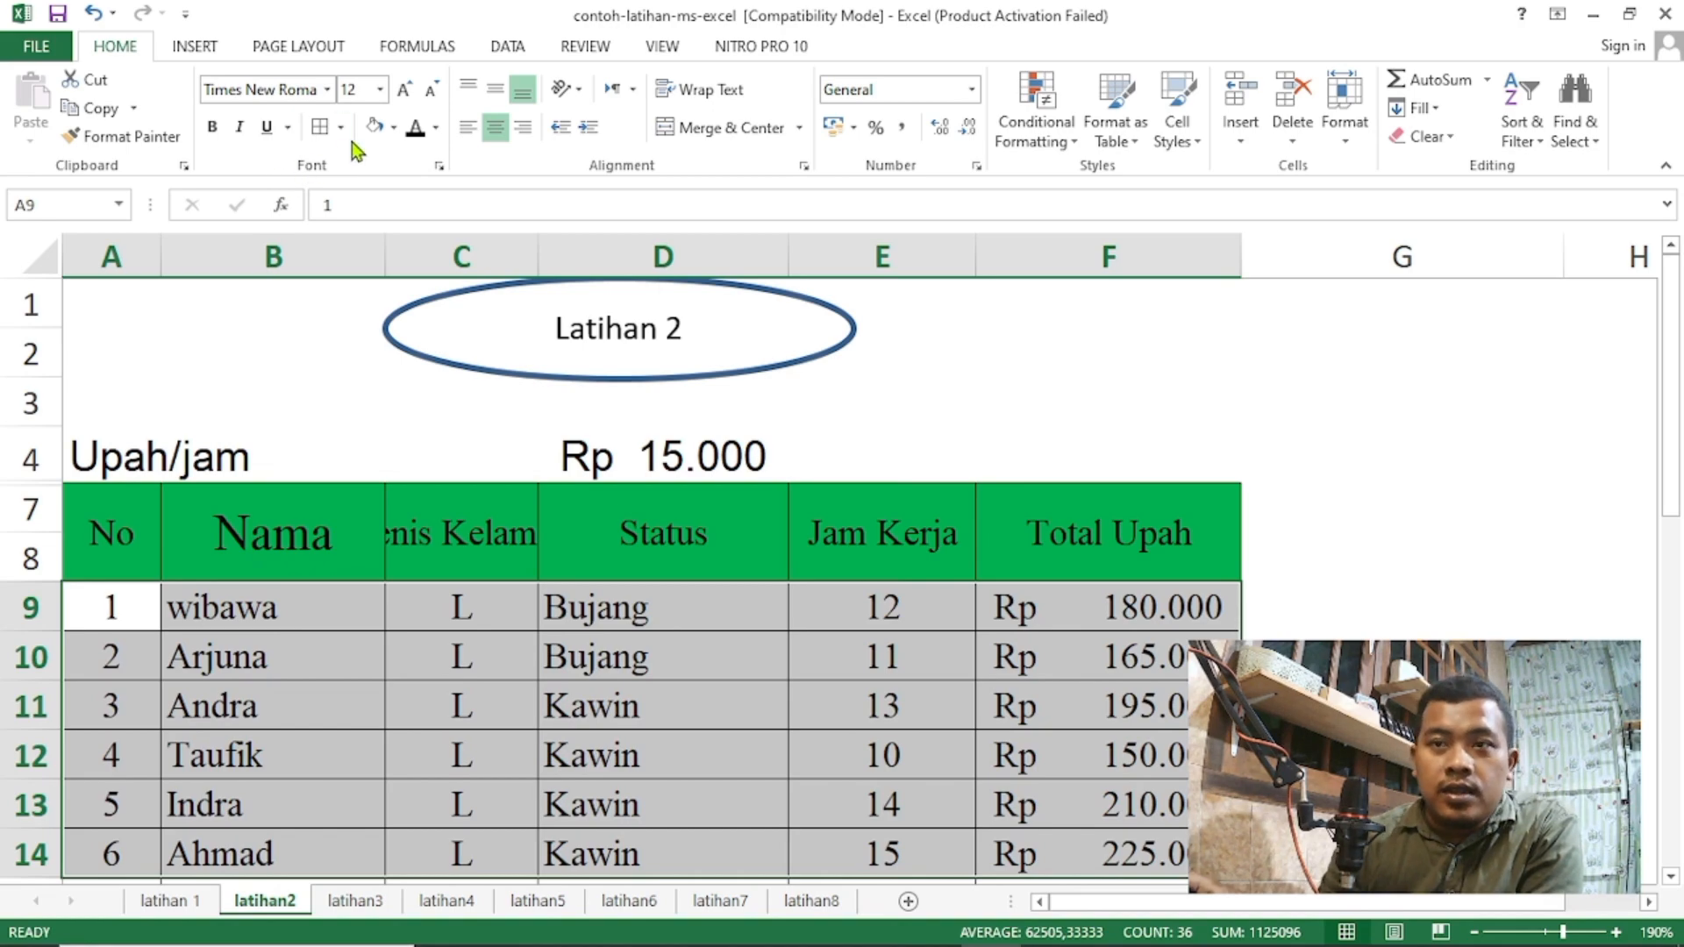
pyautogui.moveTo(113, 602); pyautogui.dragTo(732, 809)
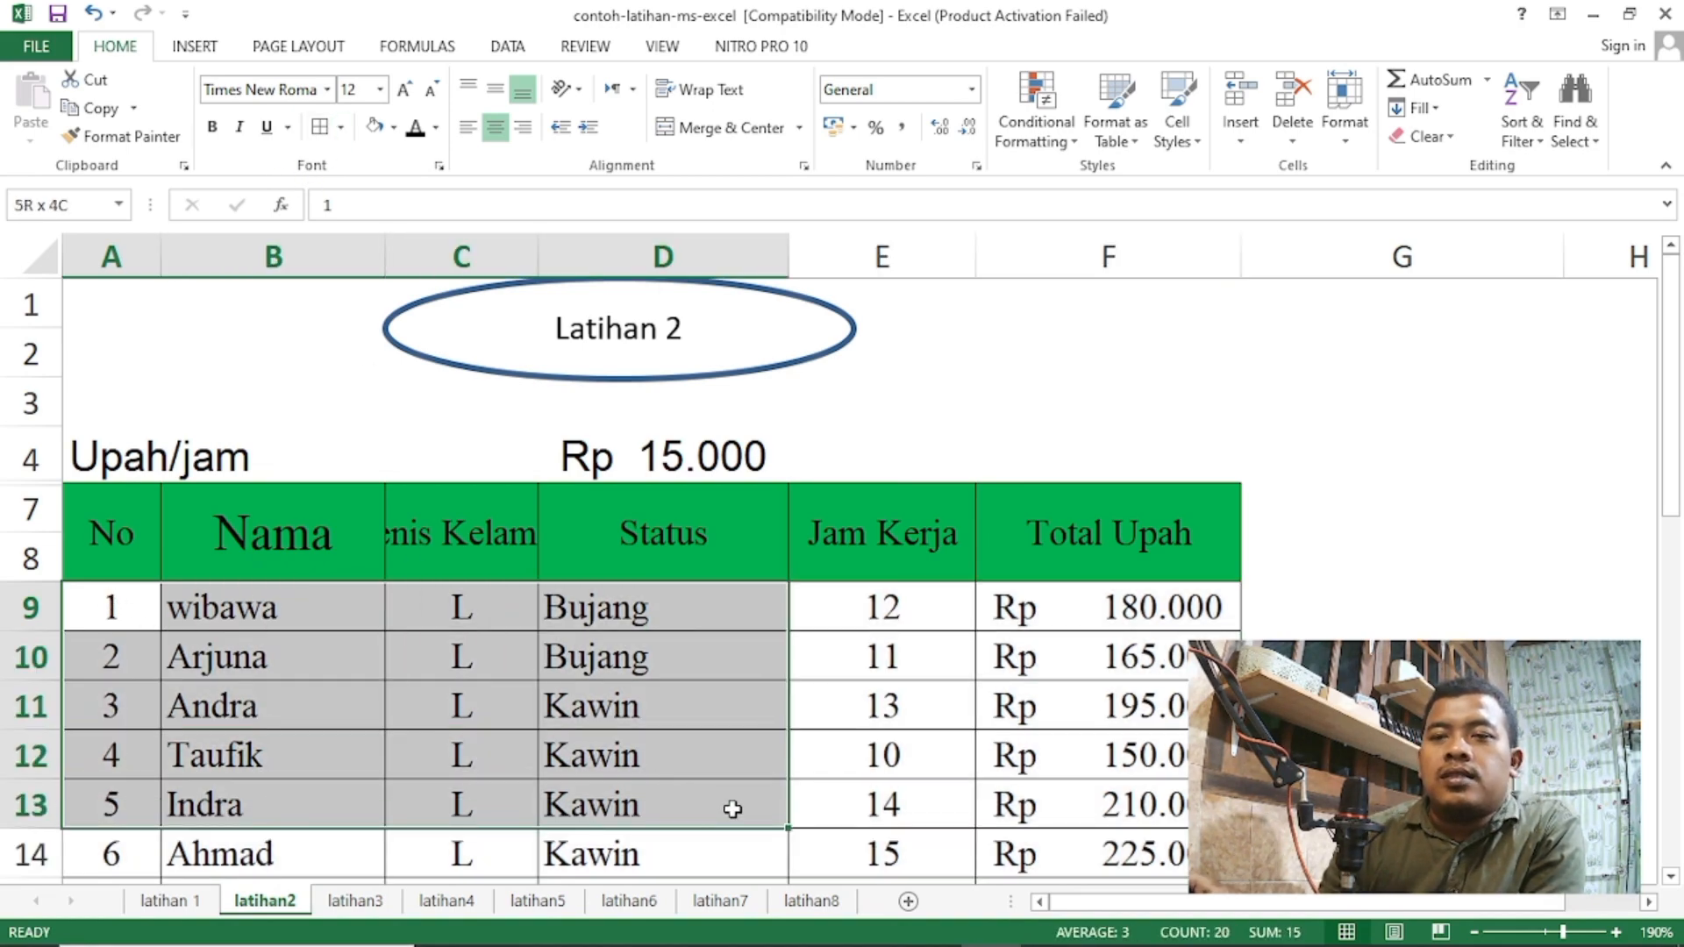
pyautogui.click(342, 130)
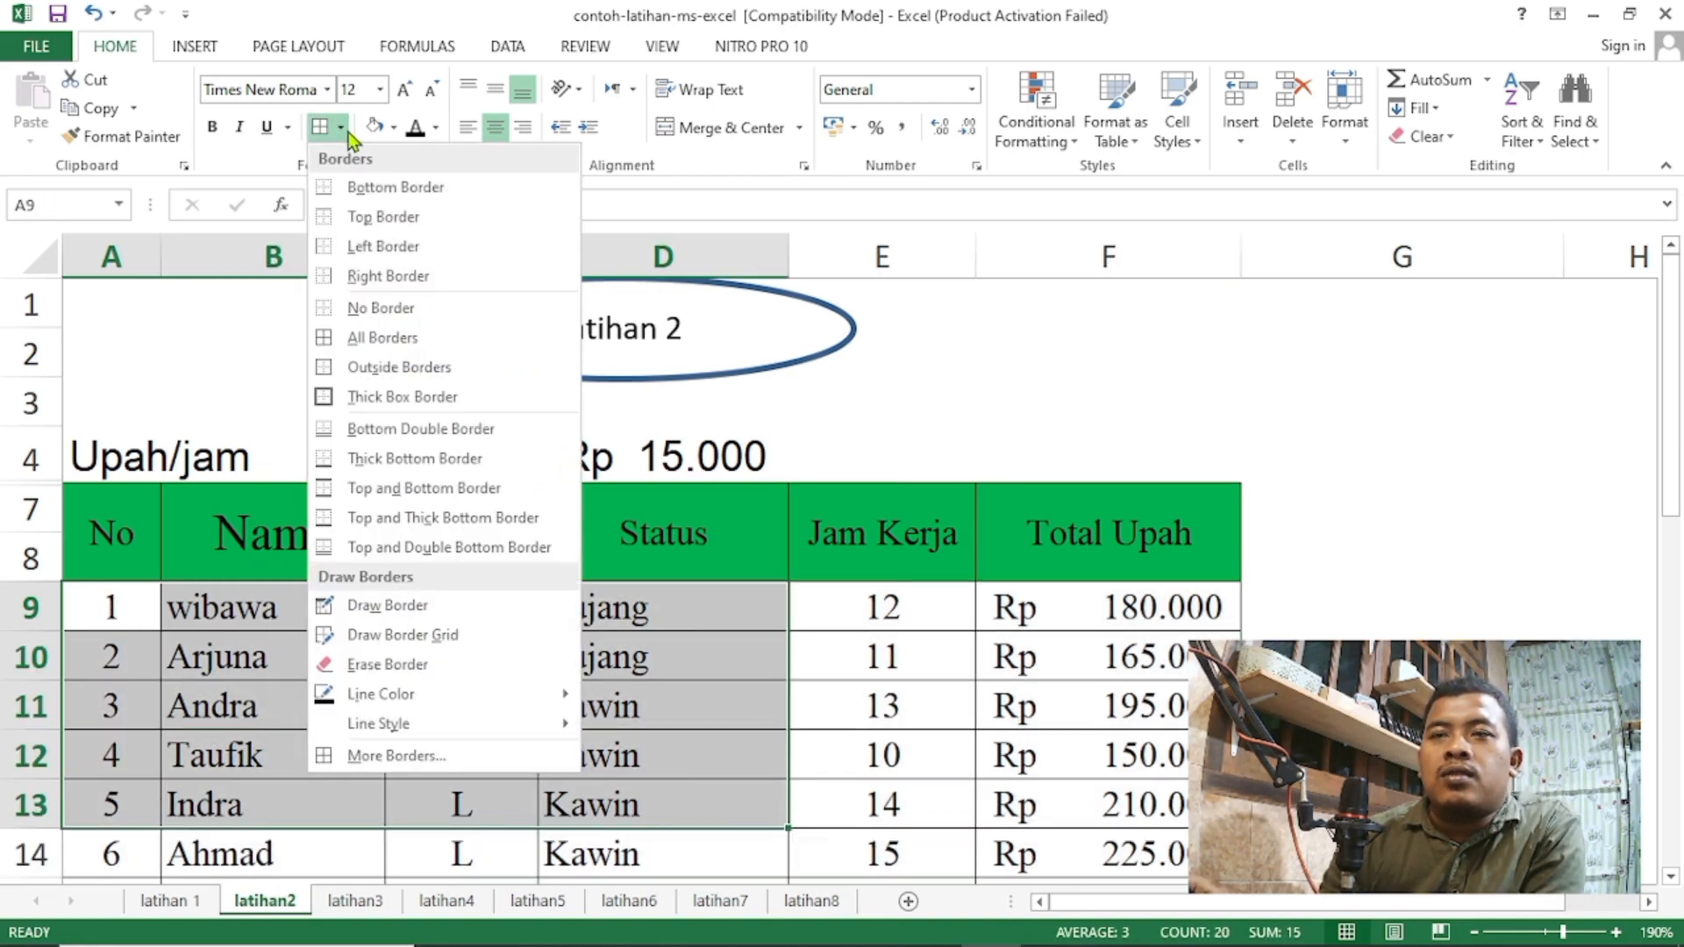
pyautogui.click(382, 316)
pyautogui.click(319, 658)
pyautogui.scroll(-1, 319, 658)
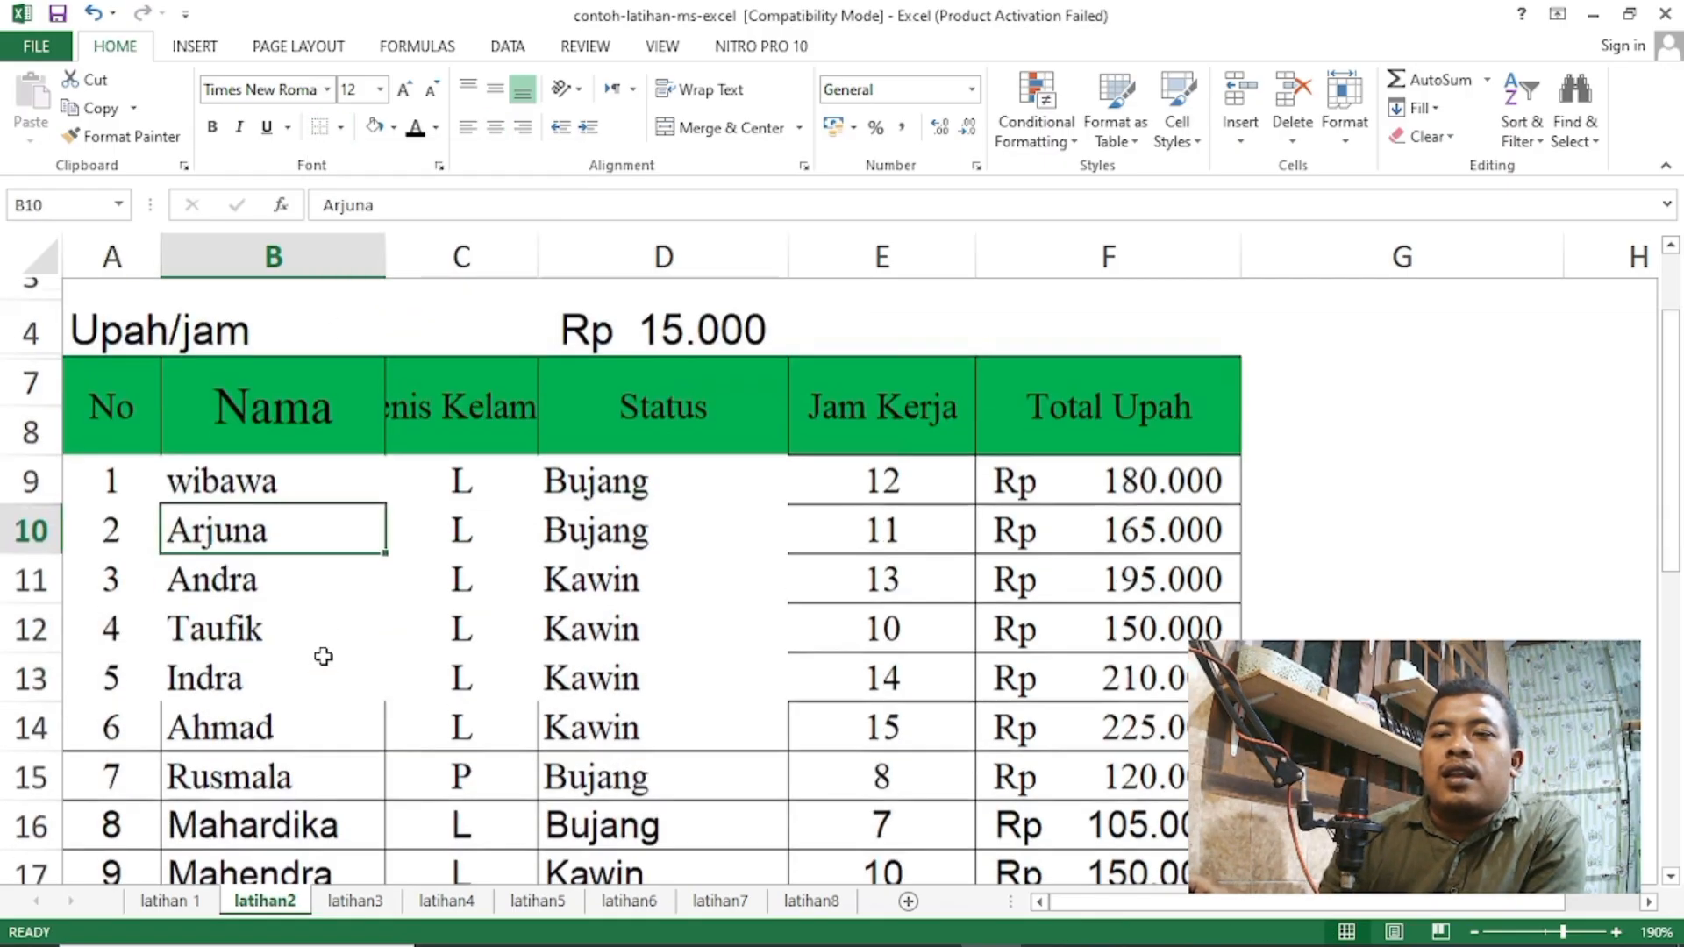
# Apply All Borders to the data cells A9:D14 of the wage table.
pyautogui.scroll(-1, 323, 656)
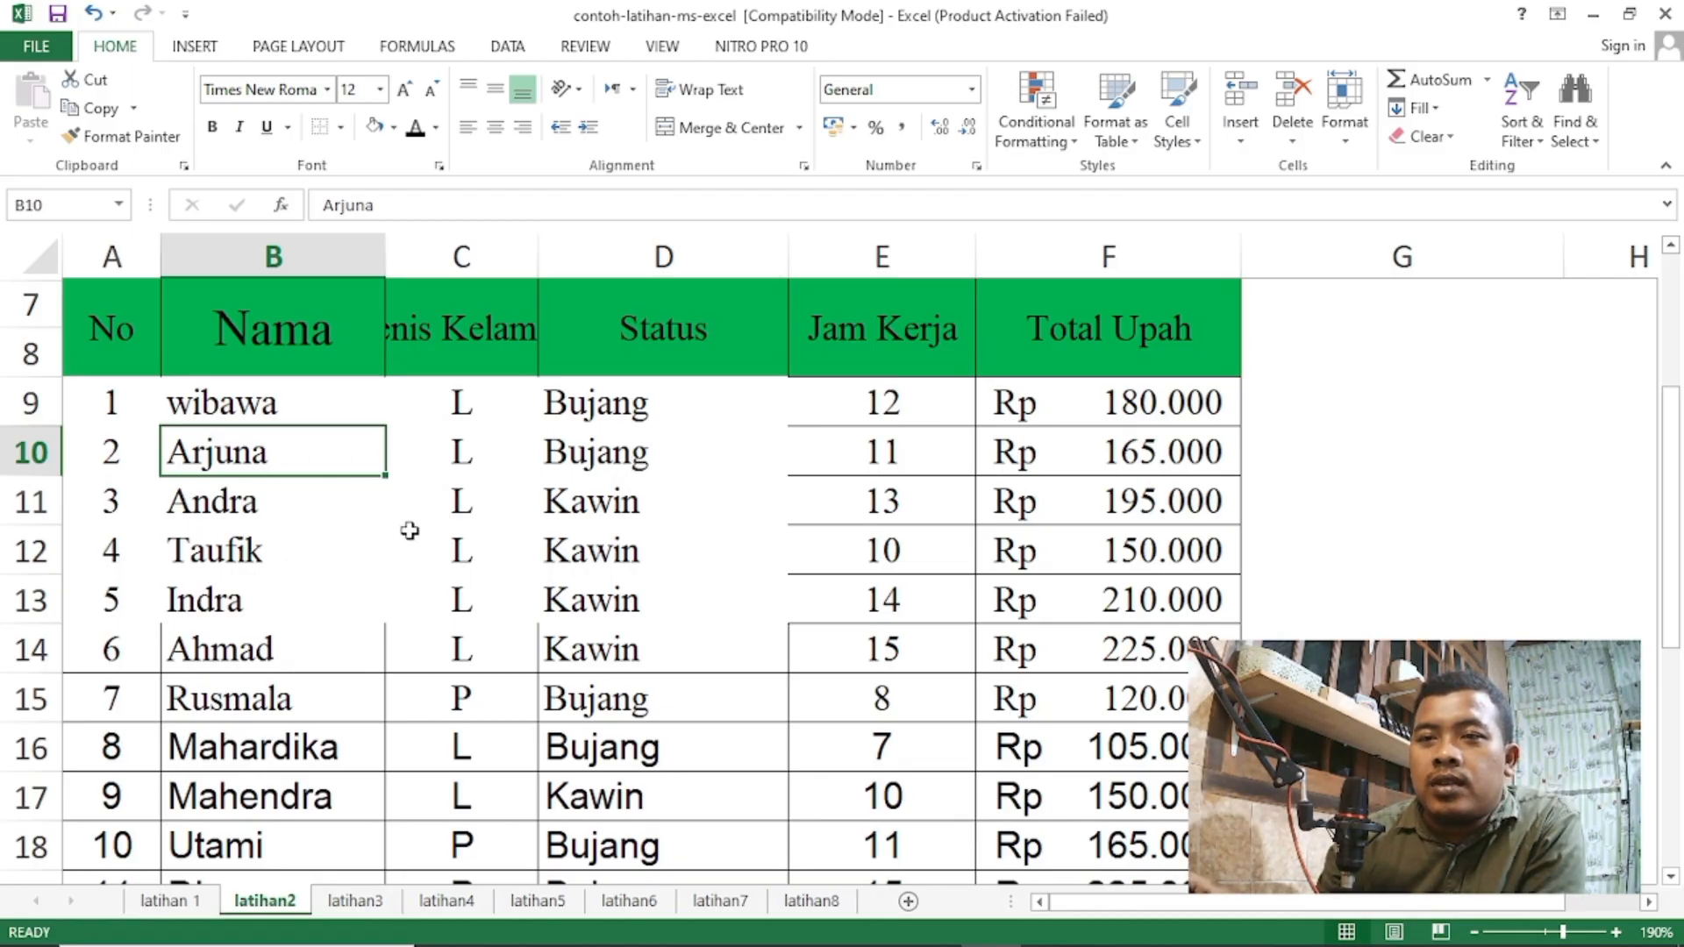
pyautogui.moveTo(106, 404); pyautogui.dragTo(739, 643)
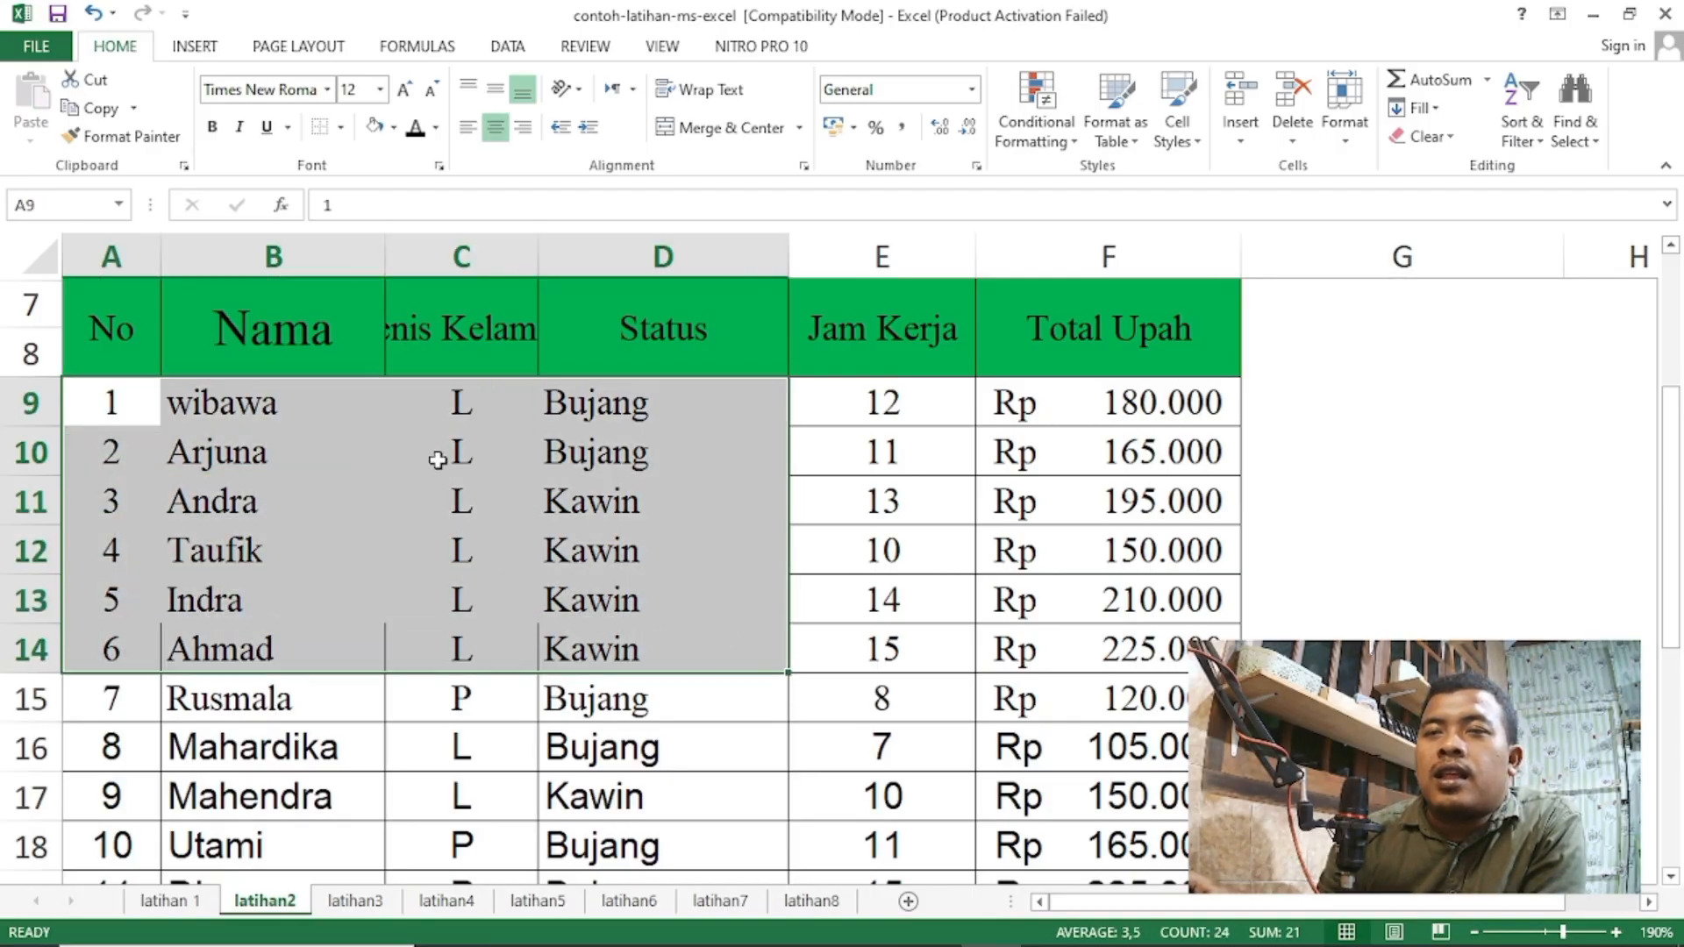
pyautogui.click(342, 129)
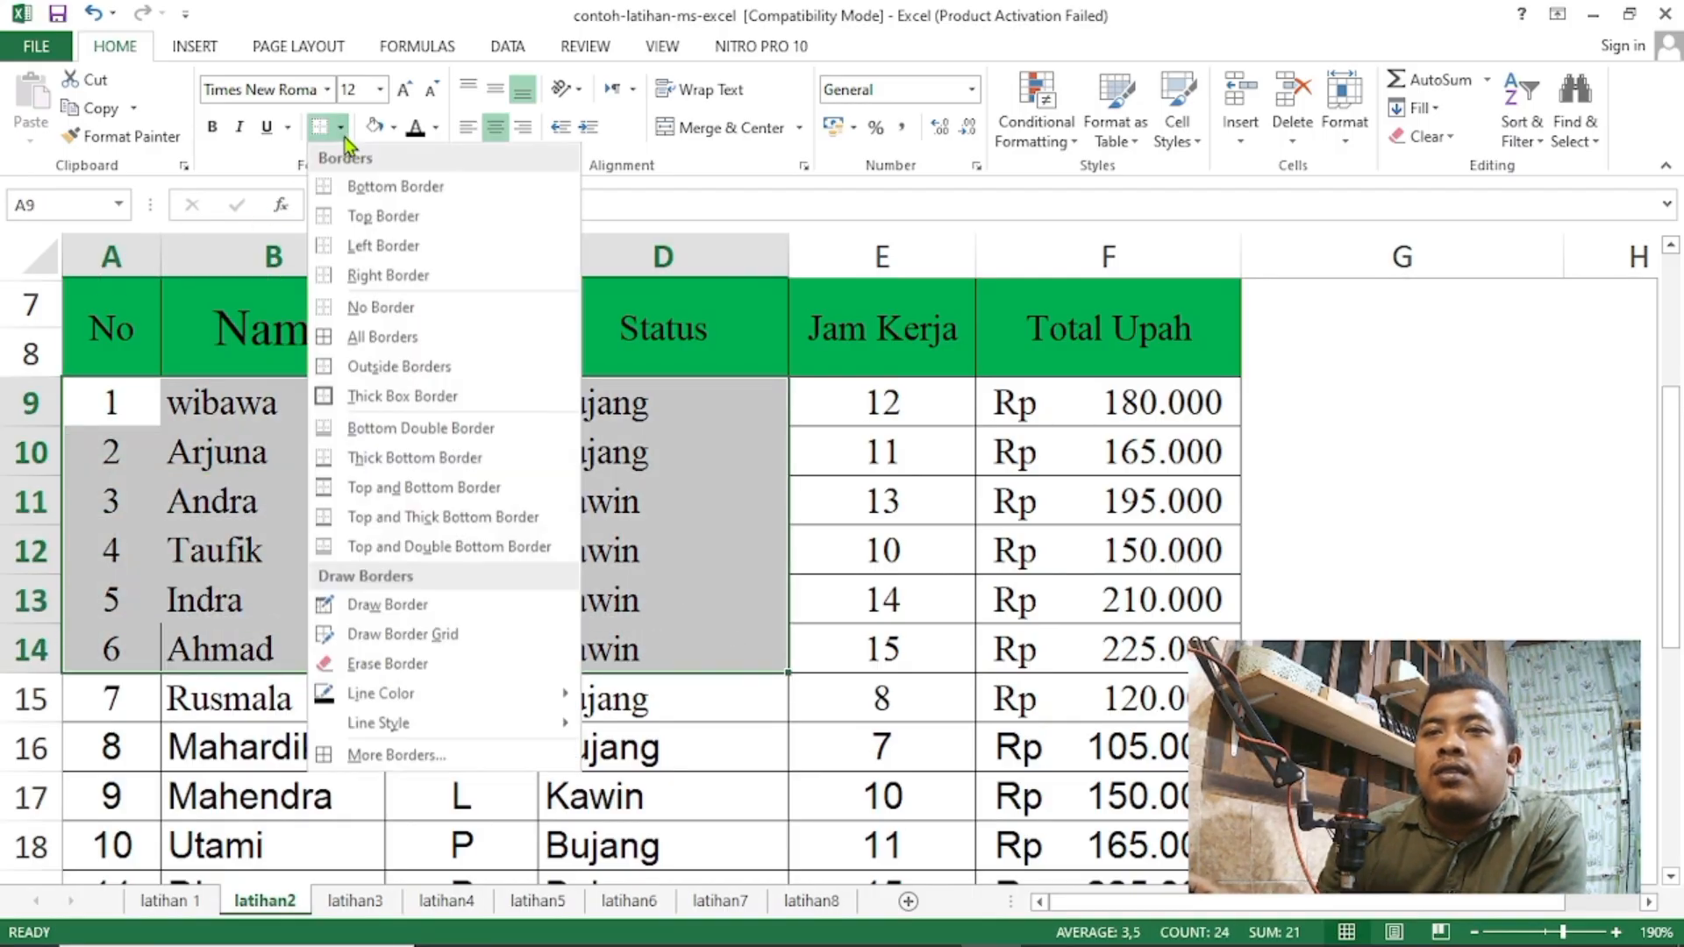
pyautogui.click(407, 340)
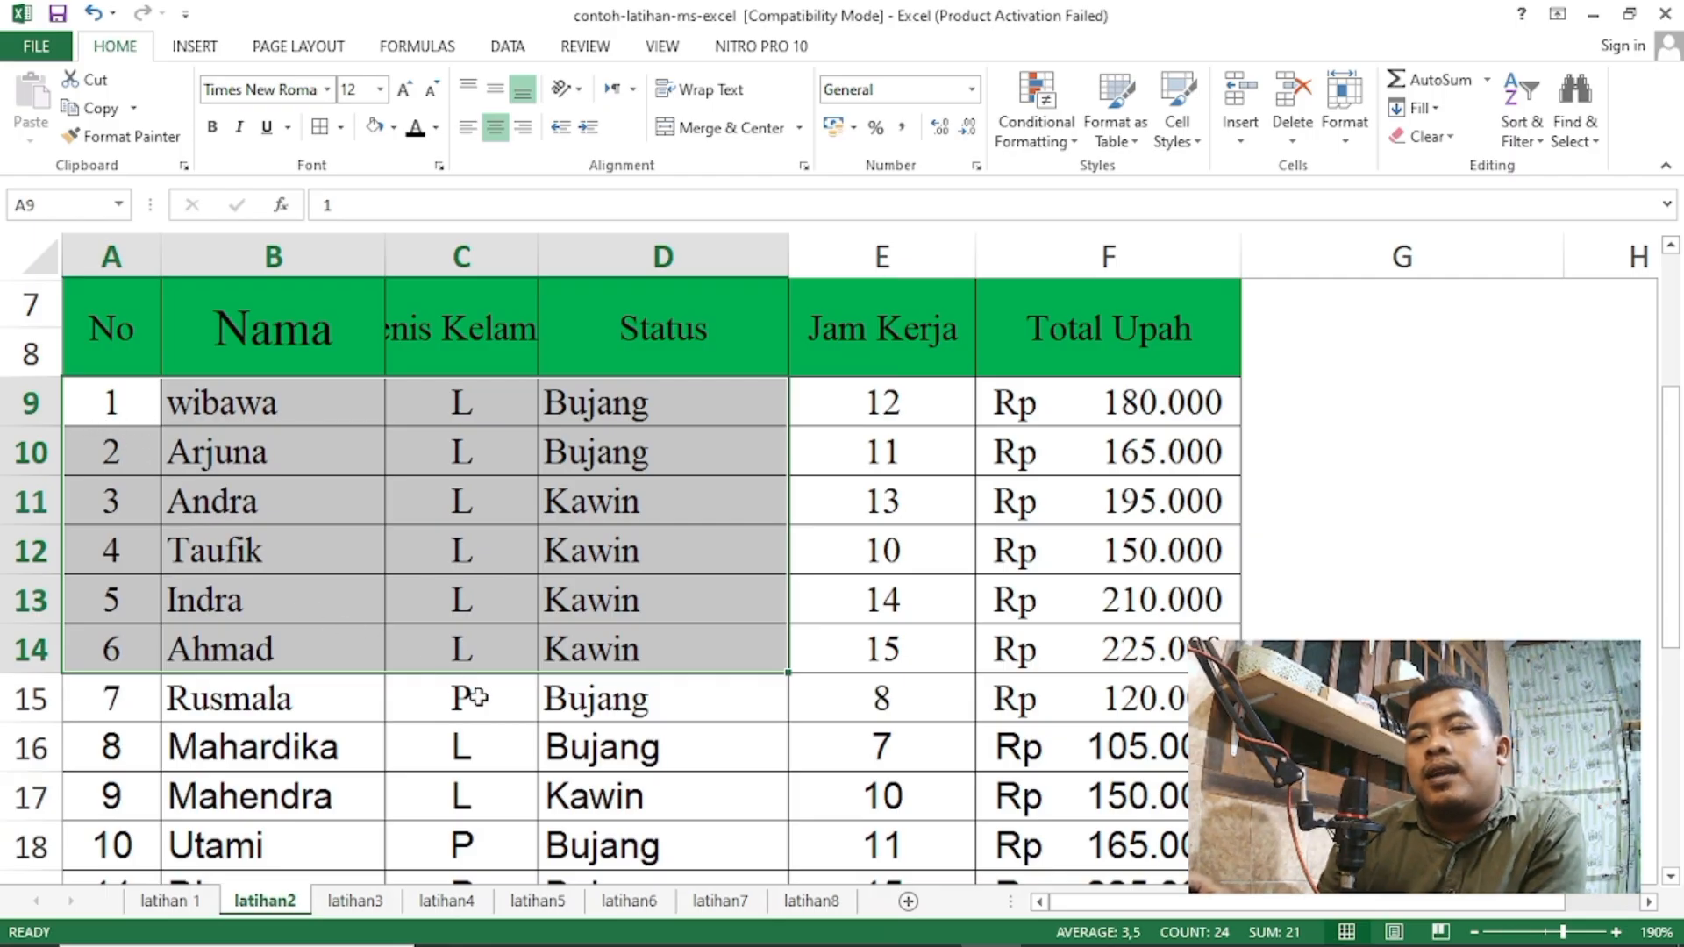
# Fill the Nama header cell with the standard yellow colour.
pyautogui.scroll(-2, 479, 697)
pyautogui.scroll(-1, 479, 697)
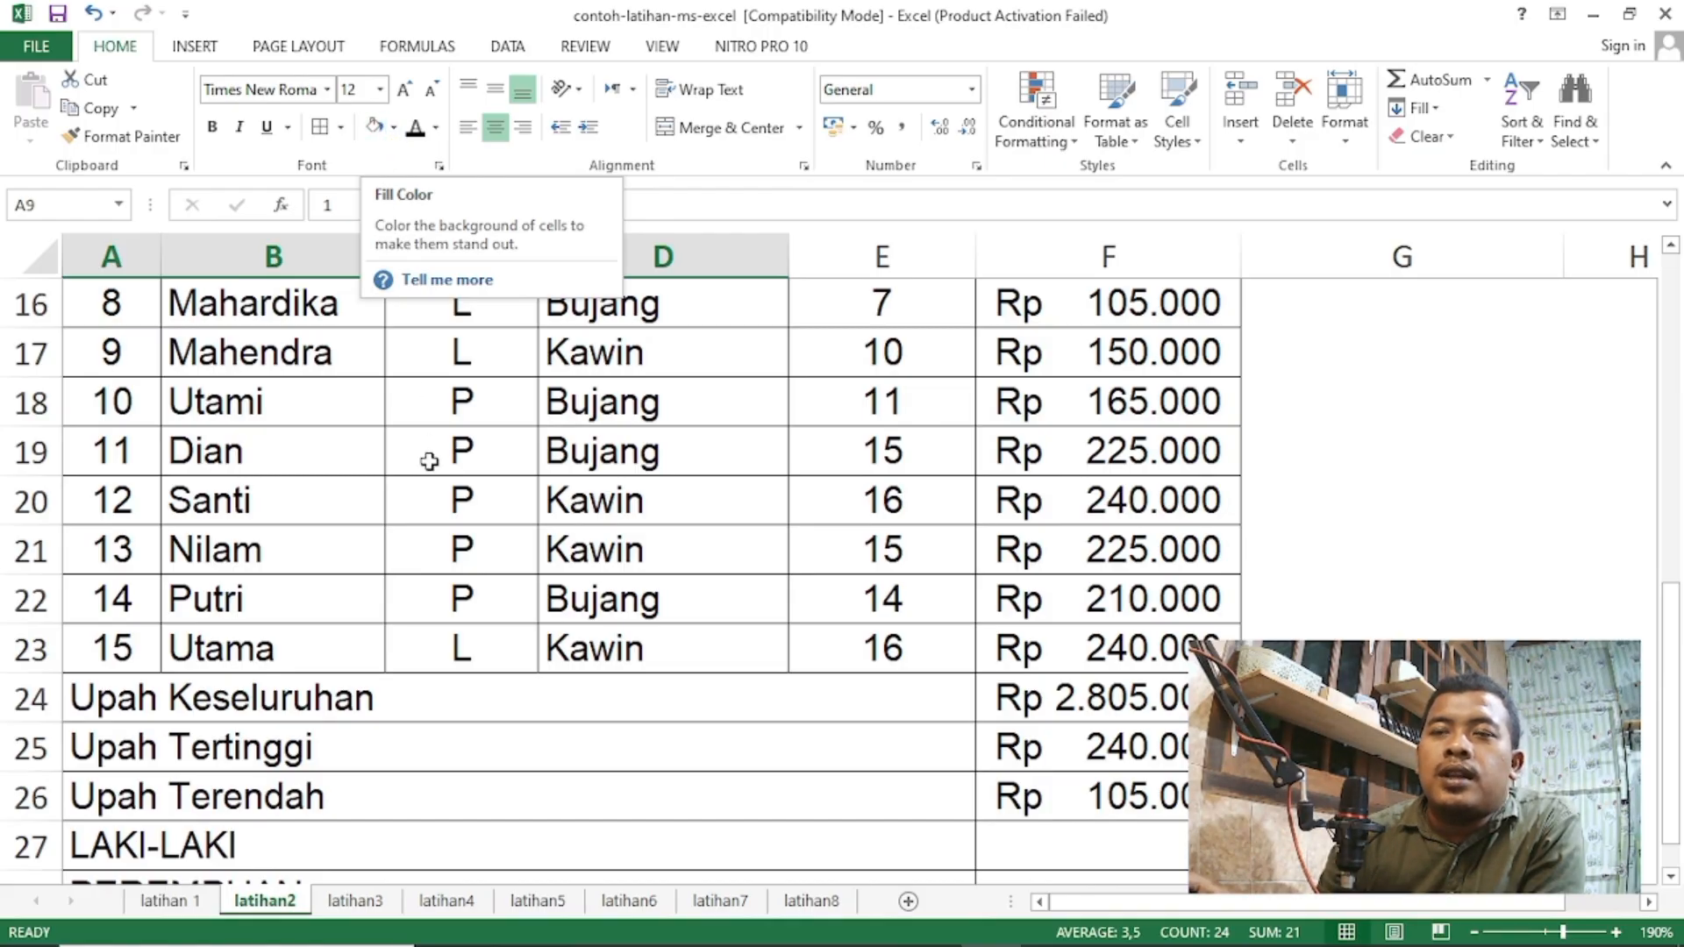
pyautogui.scroll(5, 428, 461)
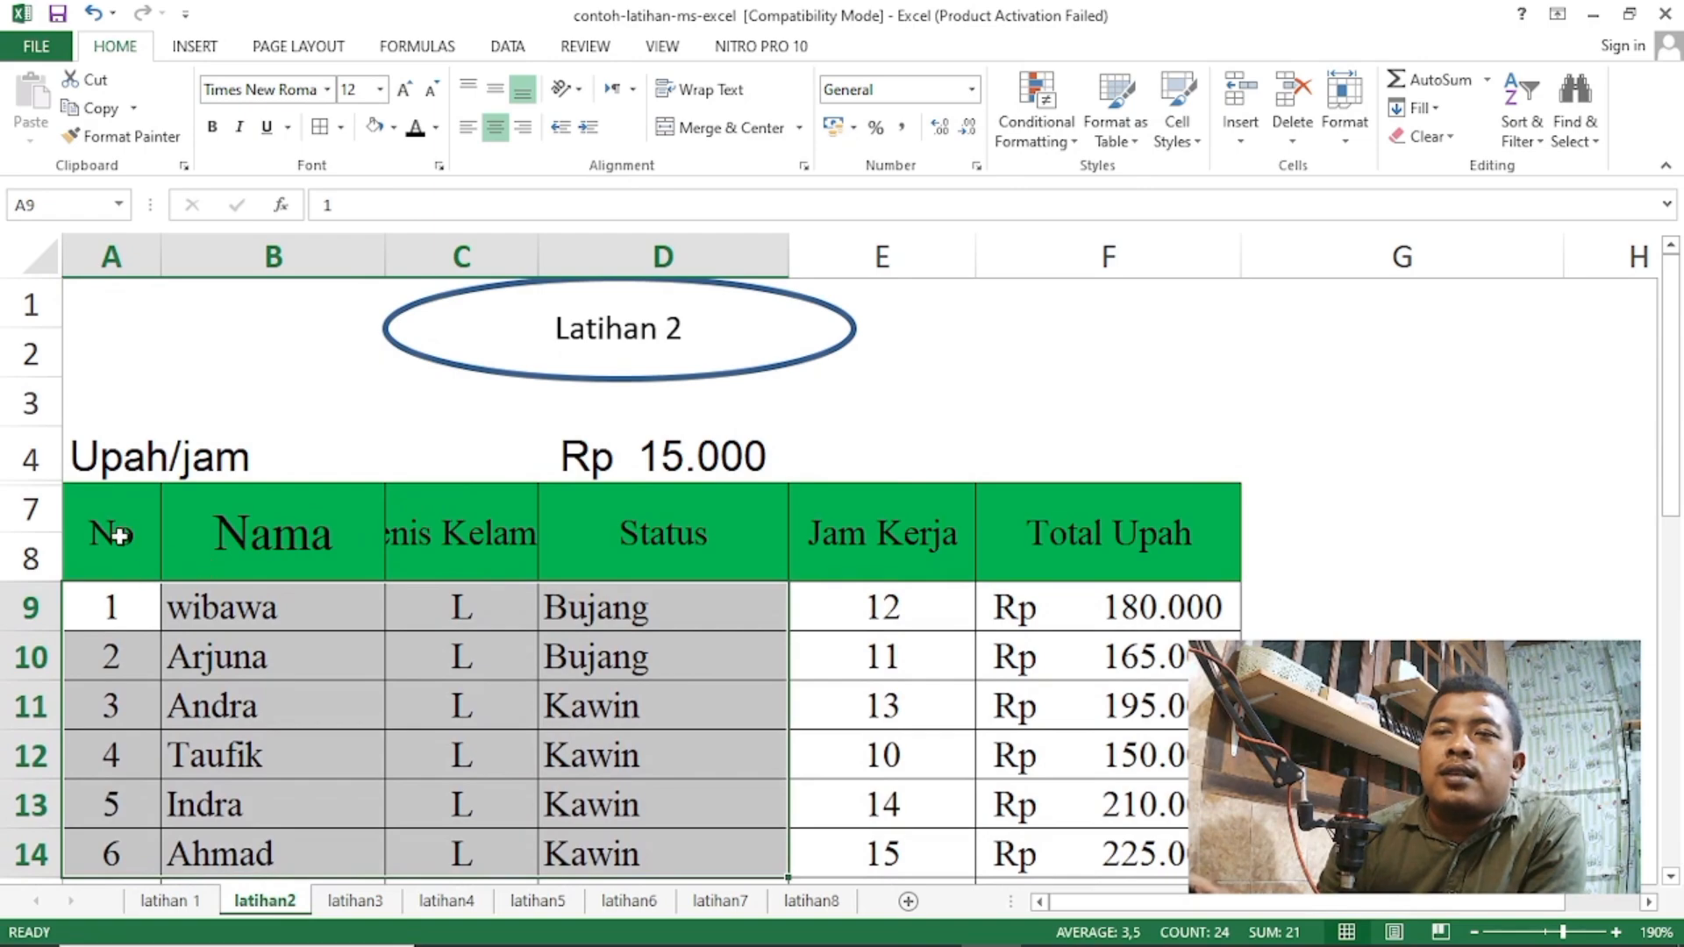
pyautogui.click(227, 537)
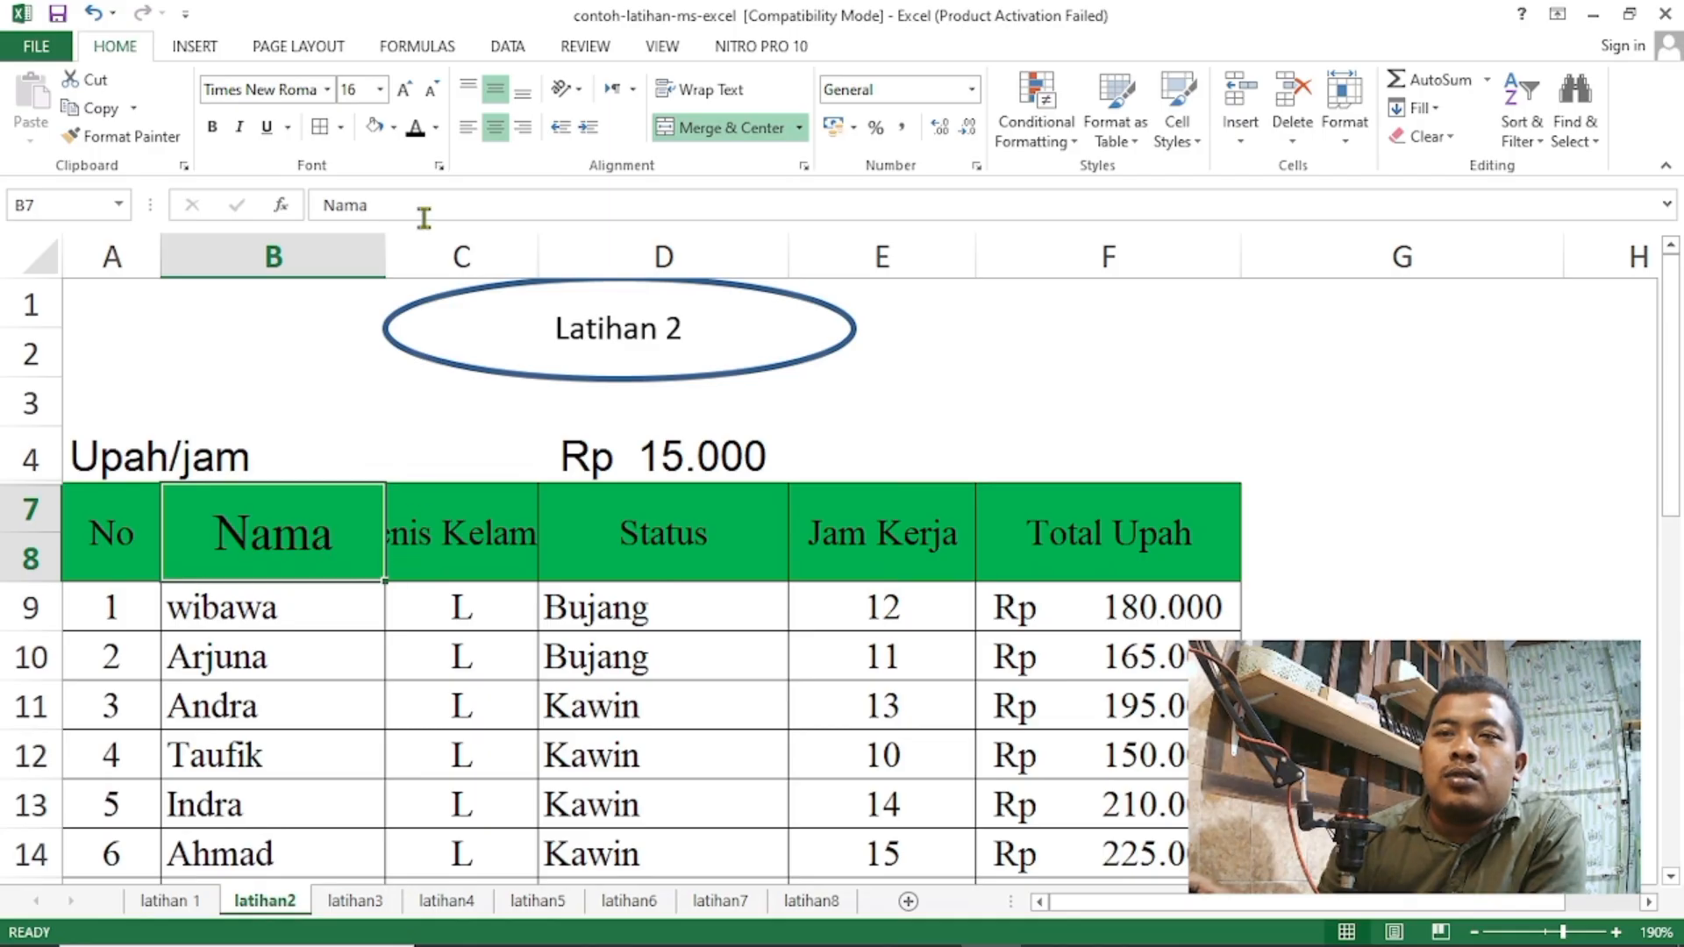
pyautogui.click(339, 611)
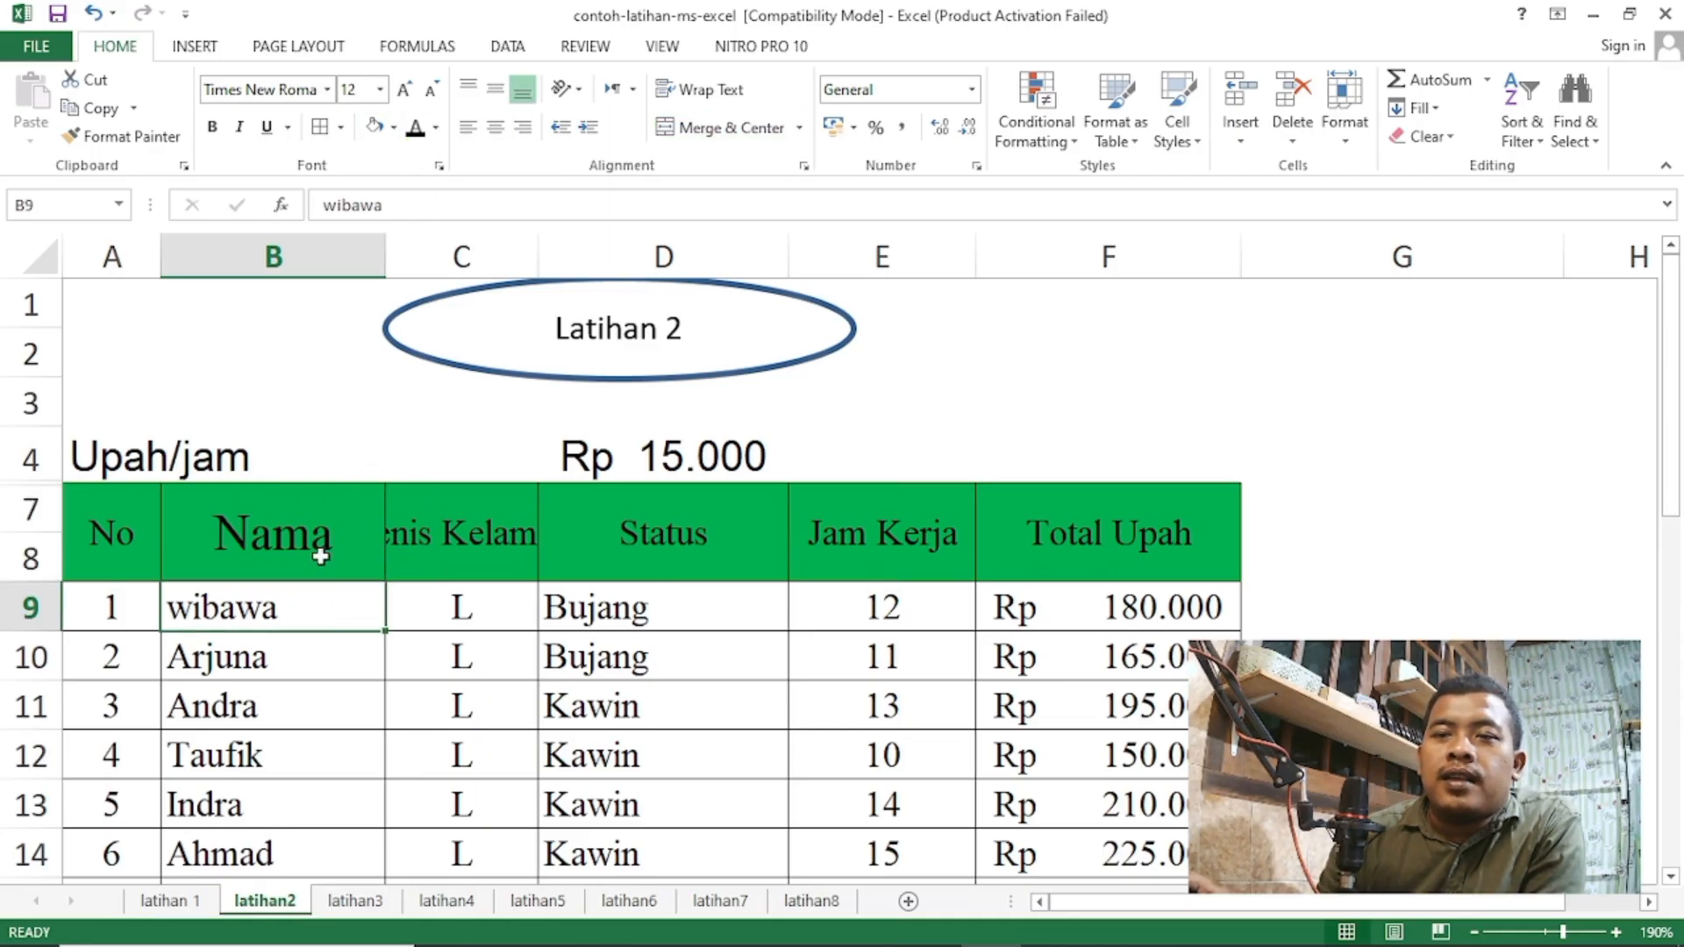
pyautogui.click(315, 545)
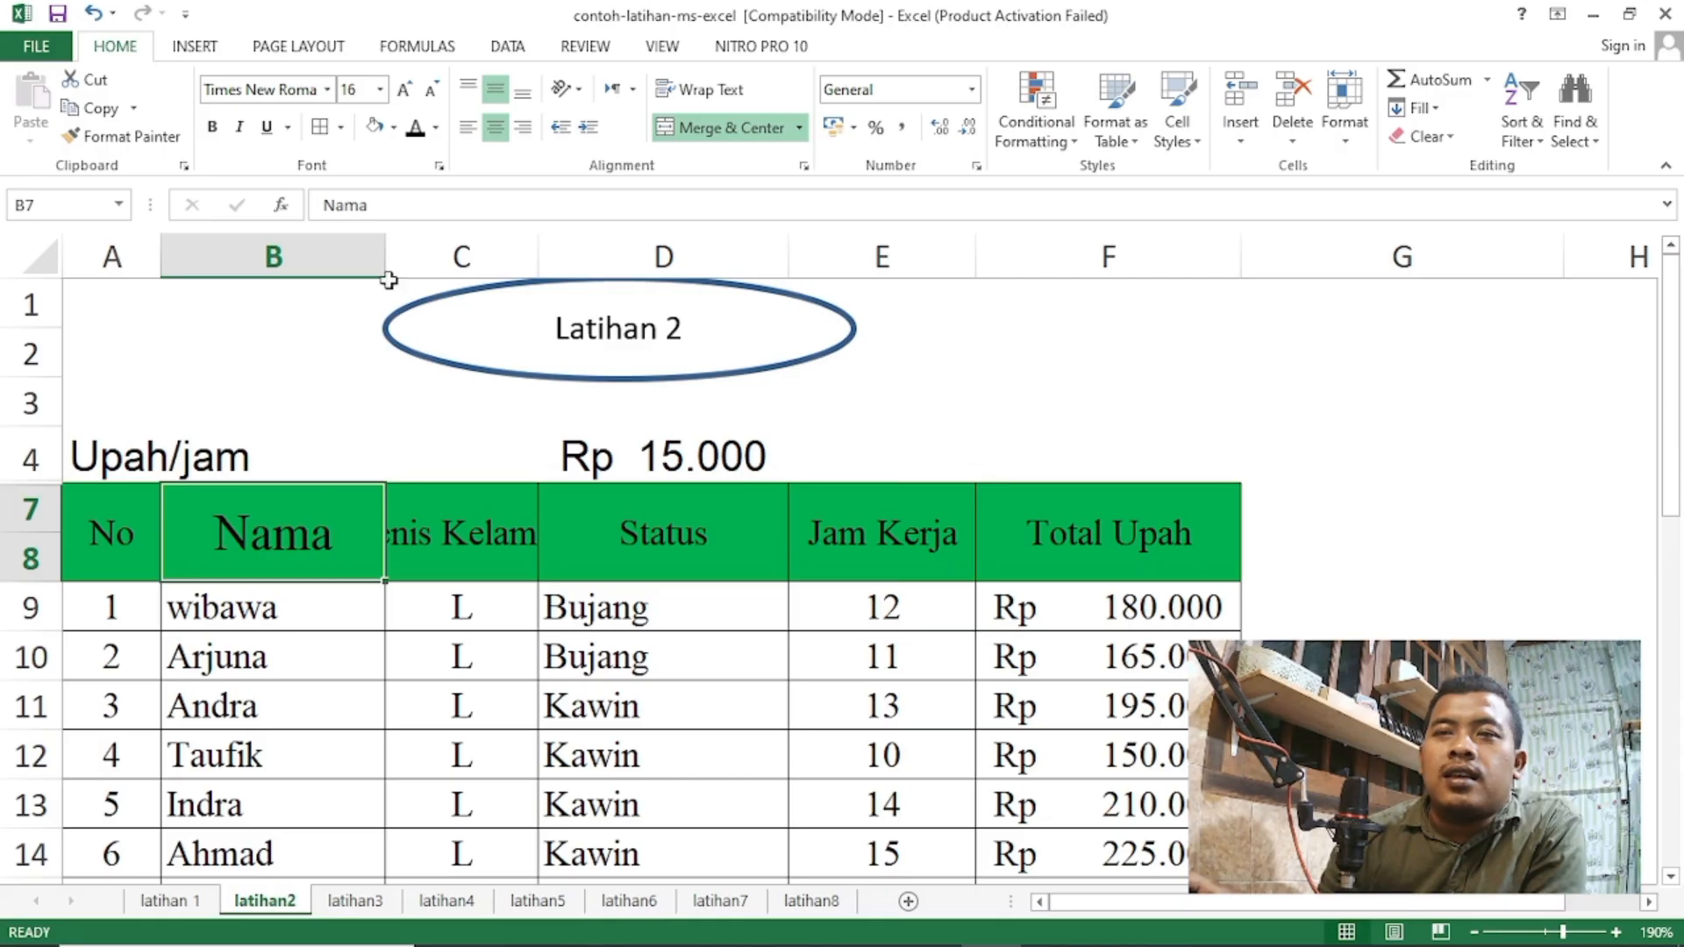
pyautogui.click(395, 128)
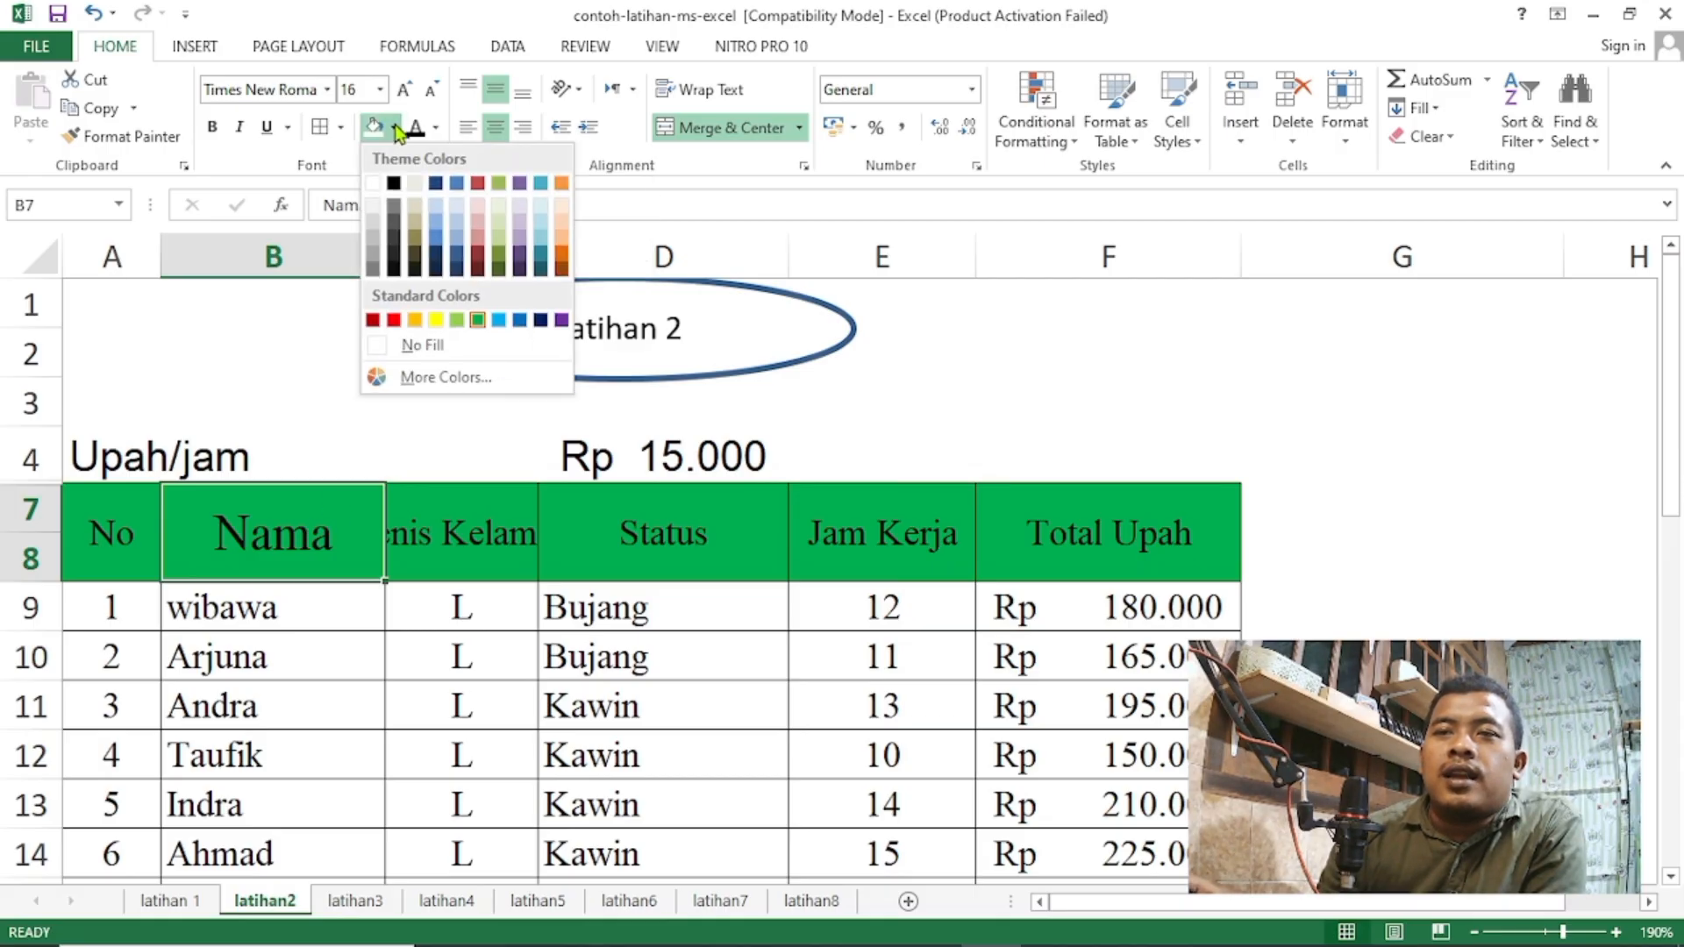
pyautogui.click(436, 321)
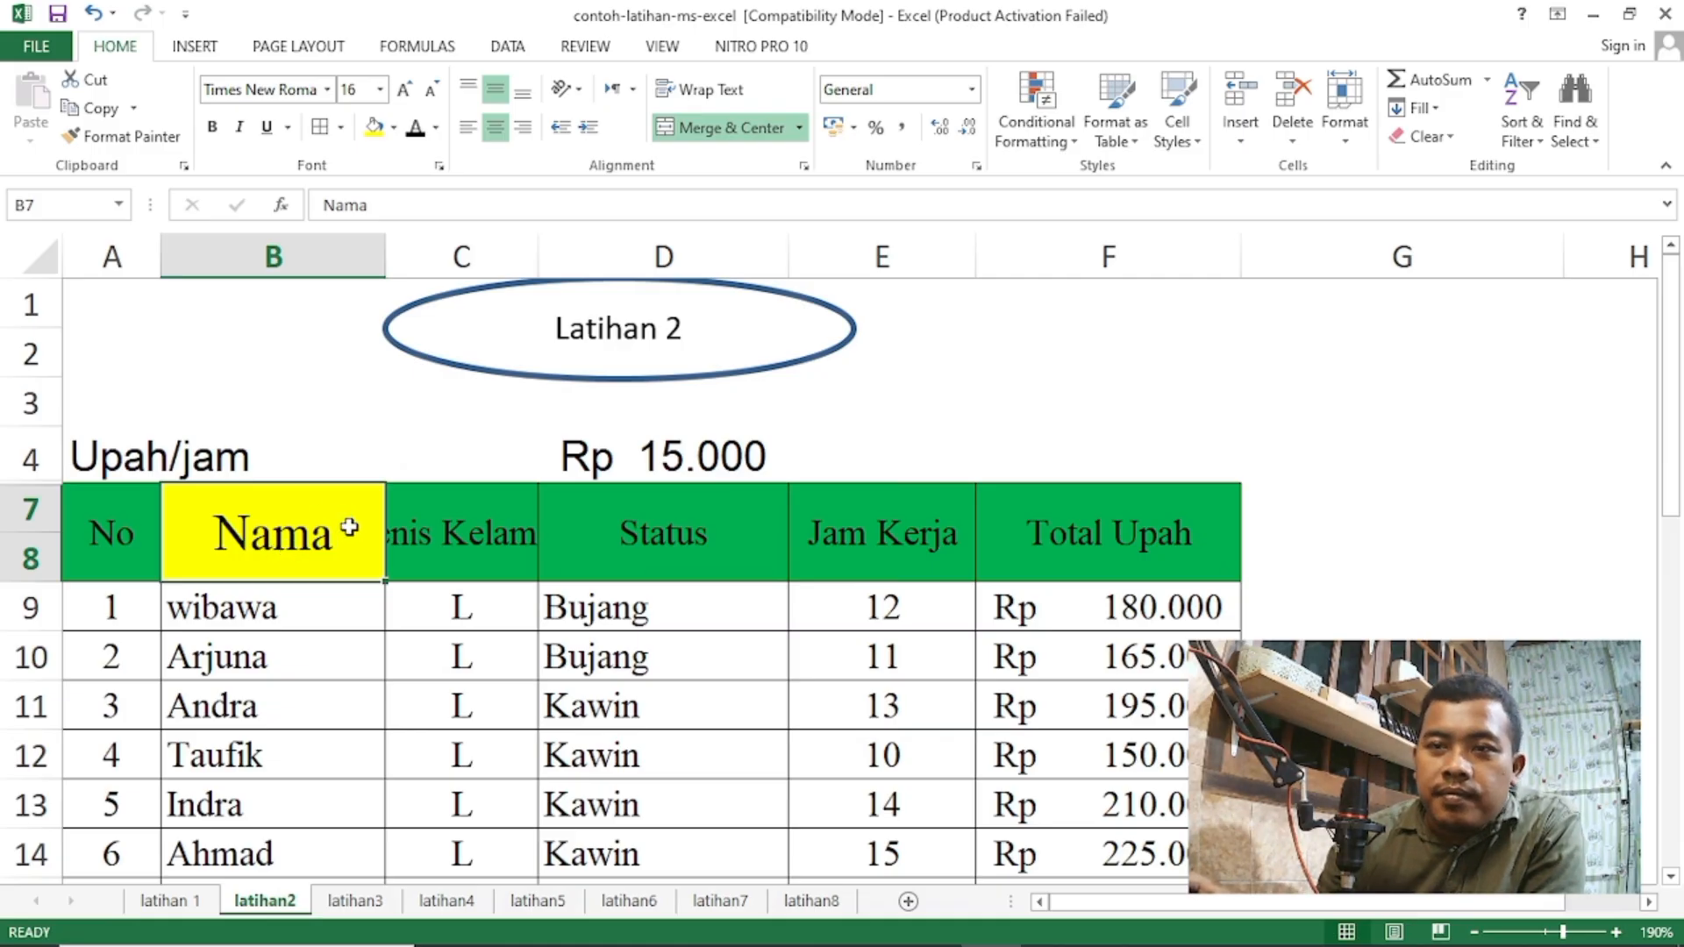
# Try a dark blue font colour on the Nama header text and finish with standard red.
pyautogui.click(436, 128)
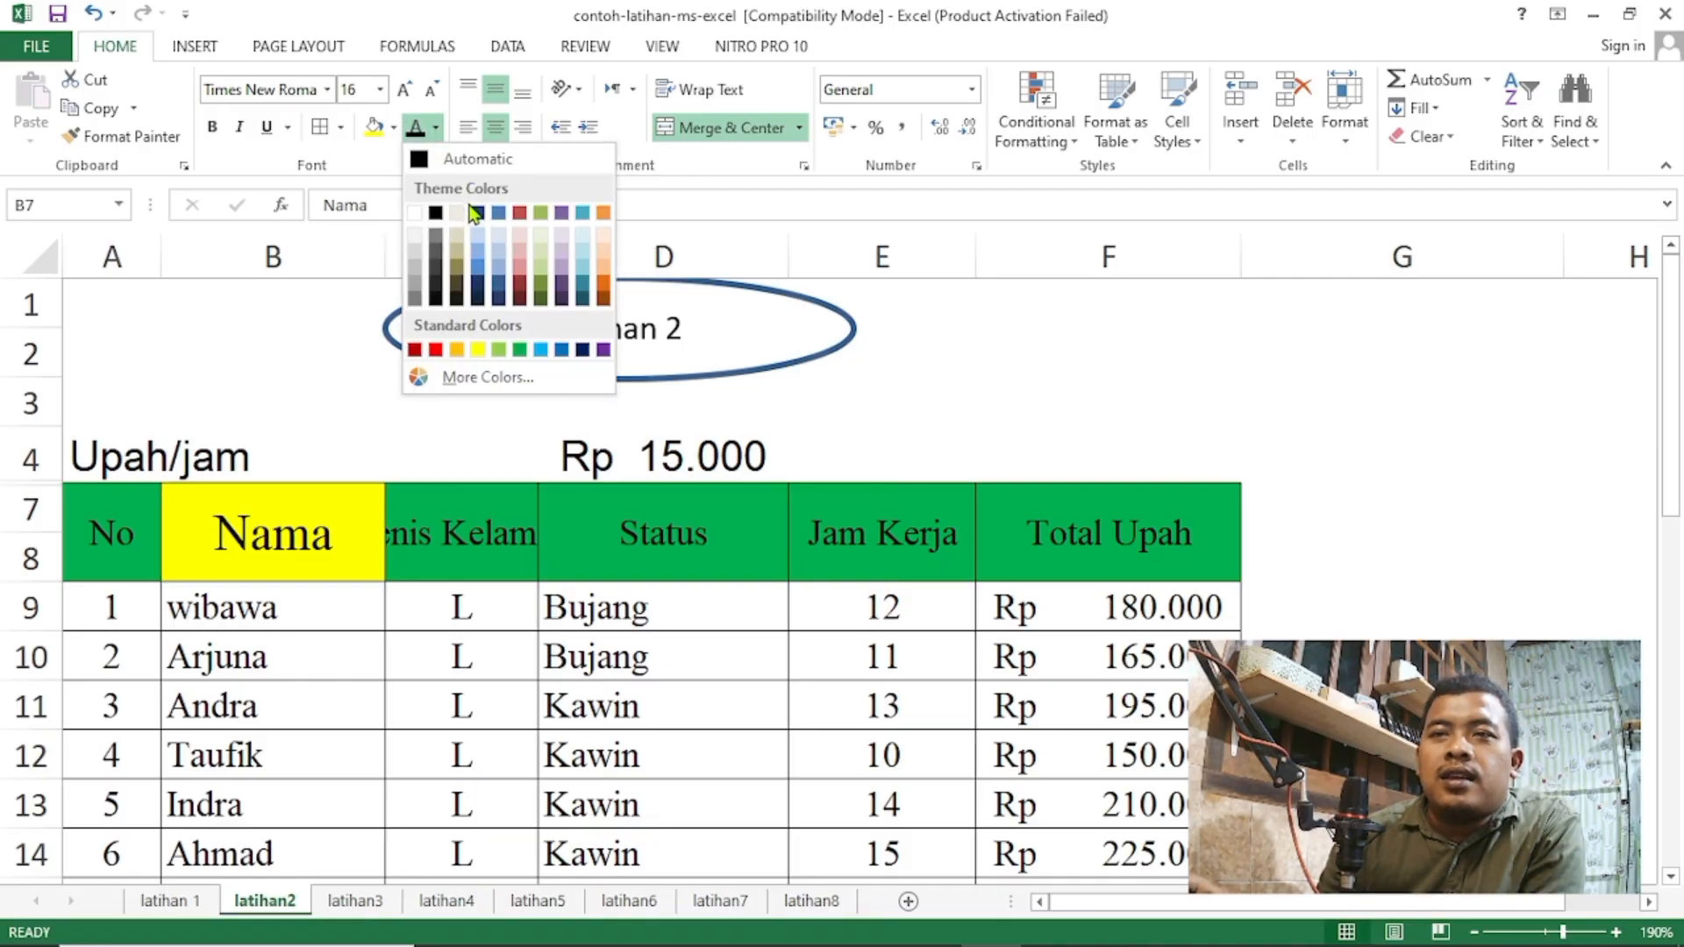
pyautogui.click(479, 285)
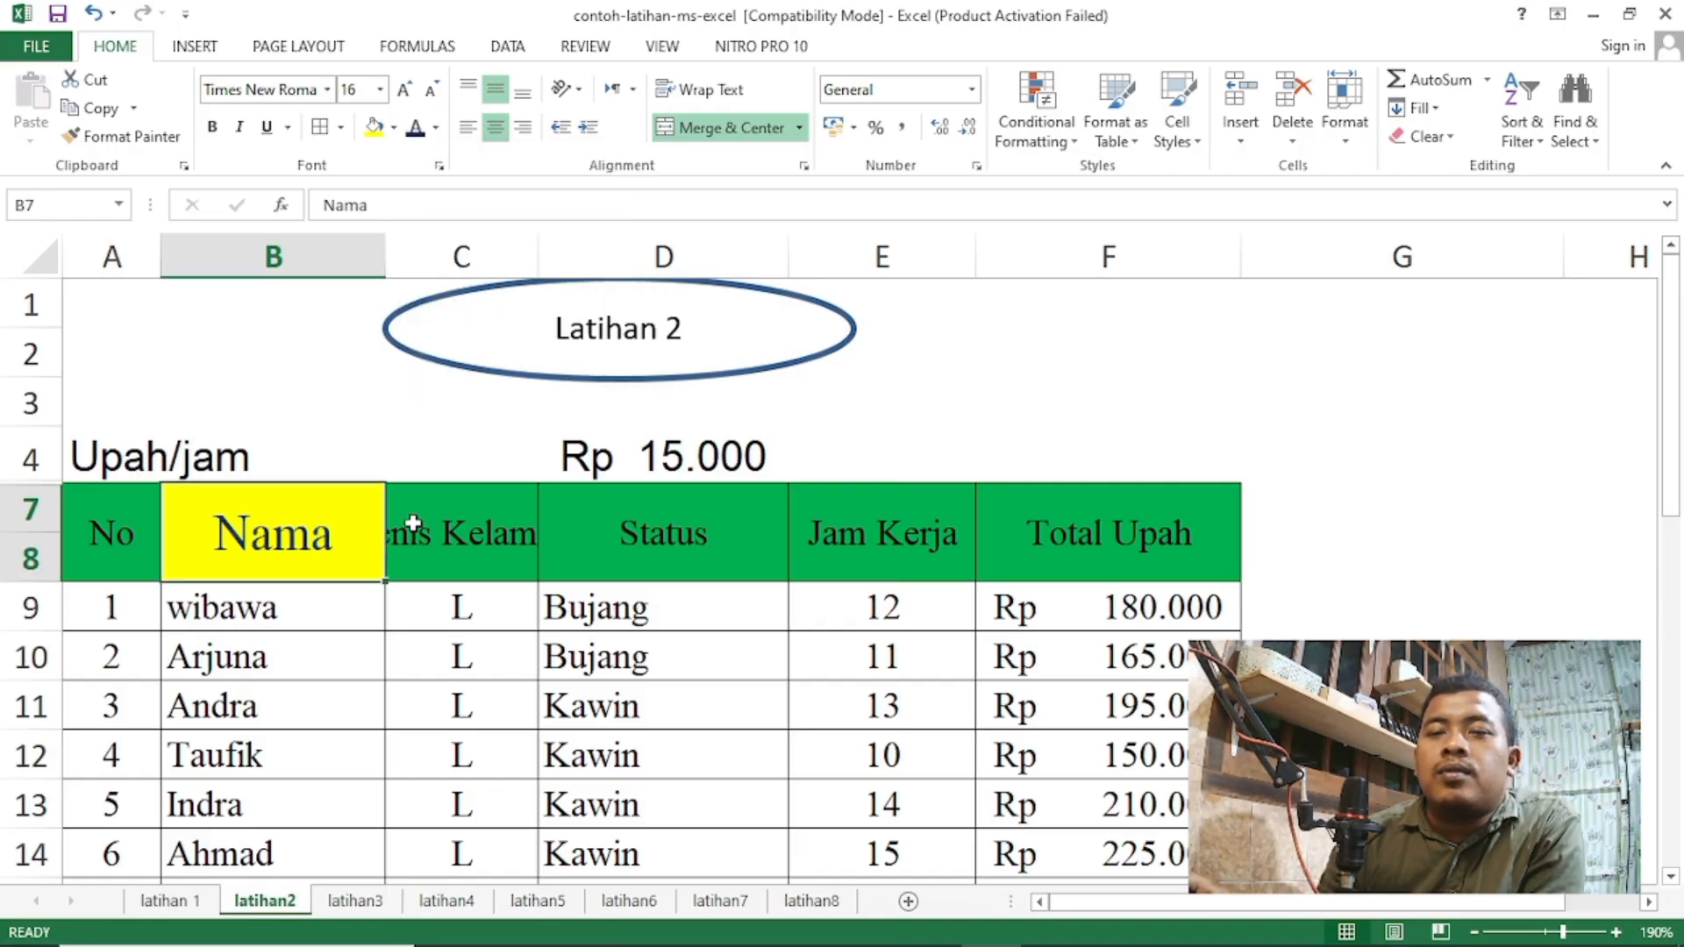
pyautogui.click(436, 127)
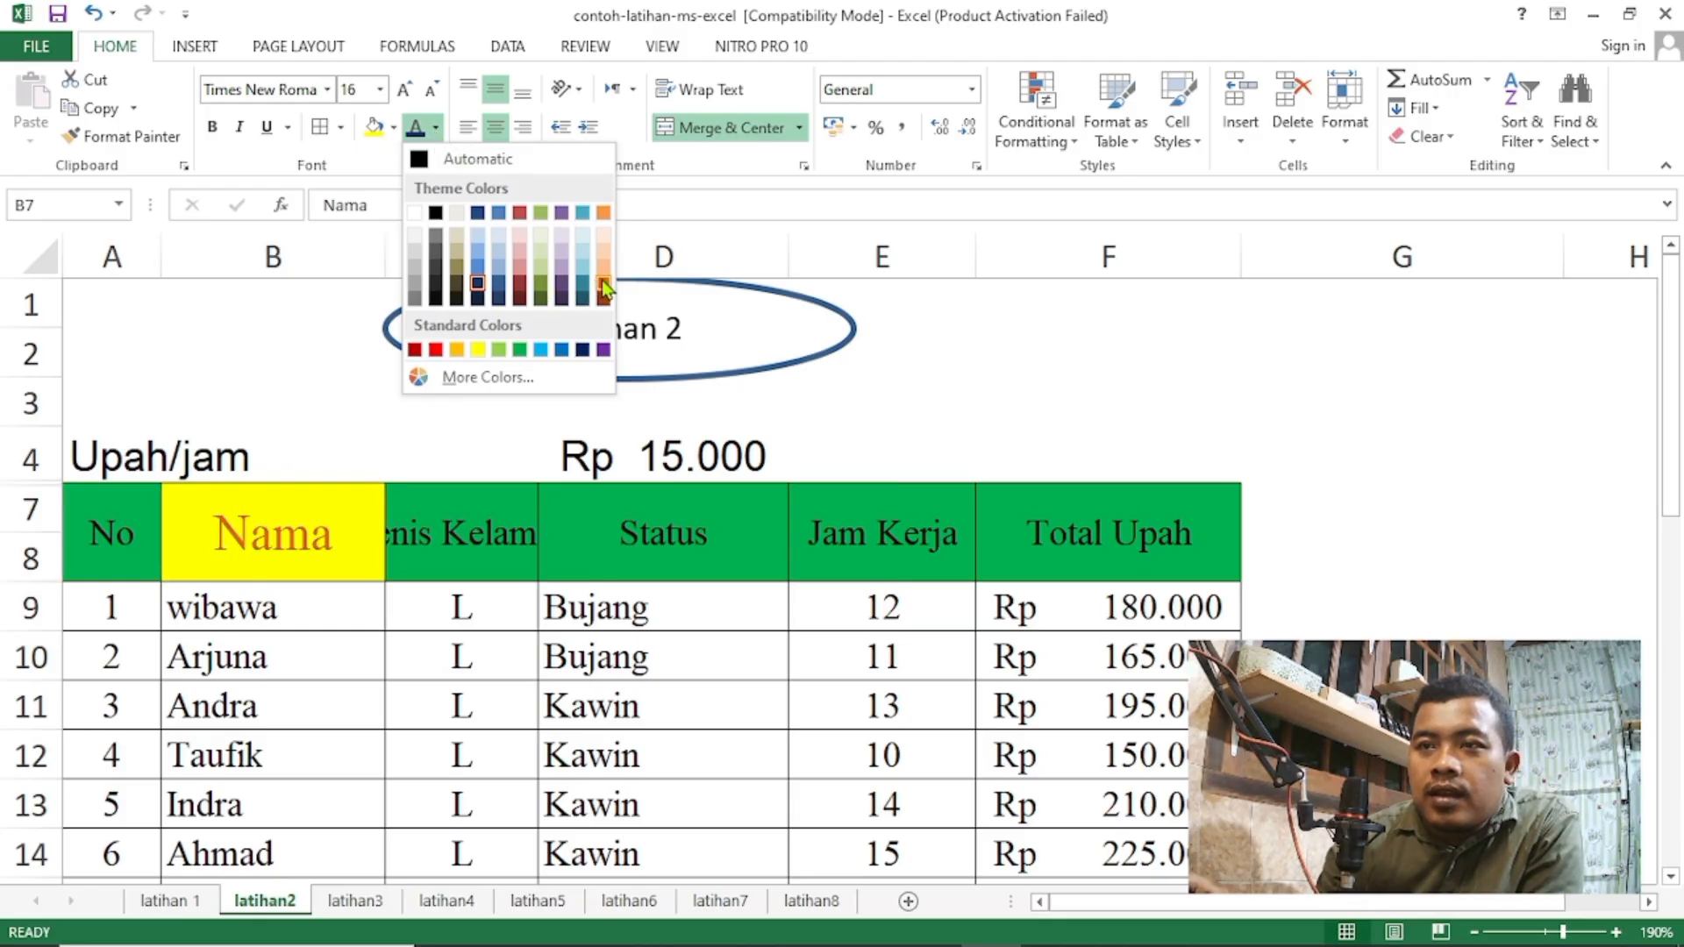
pyautogui.click(435, 352)
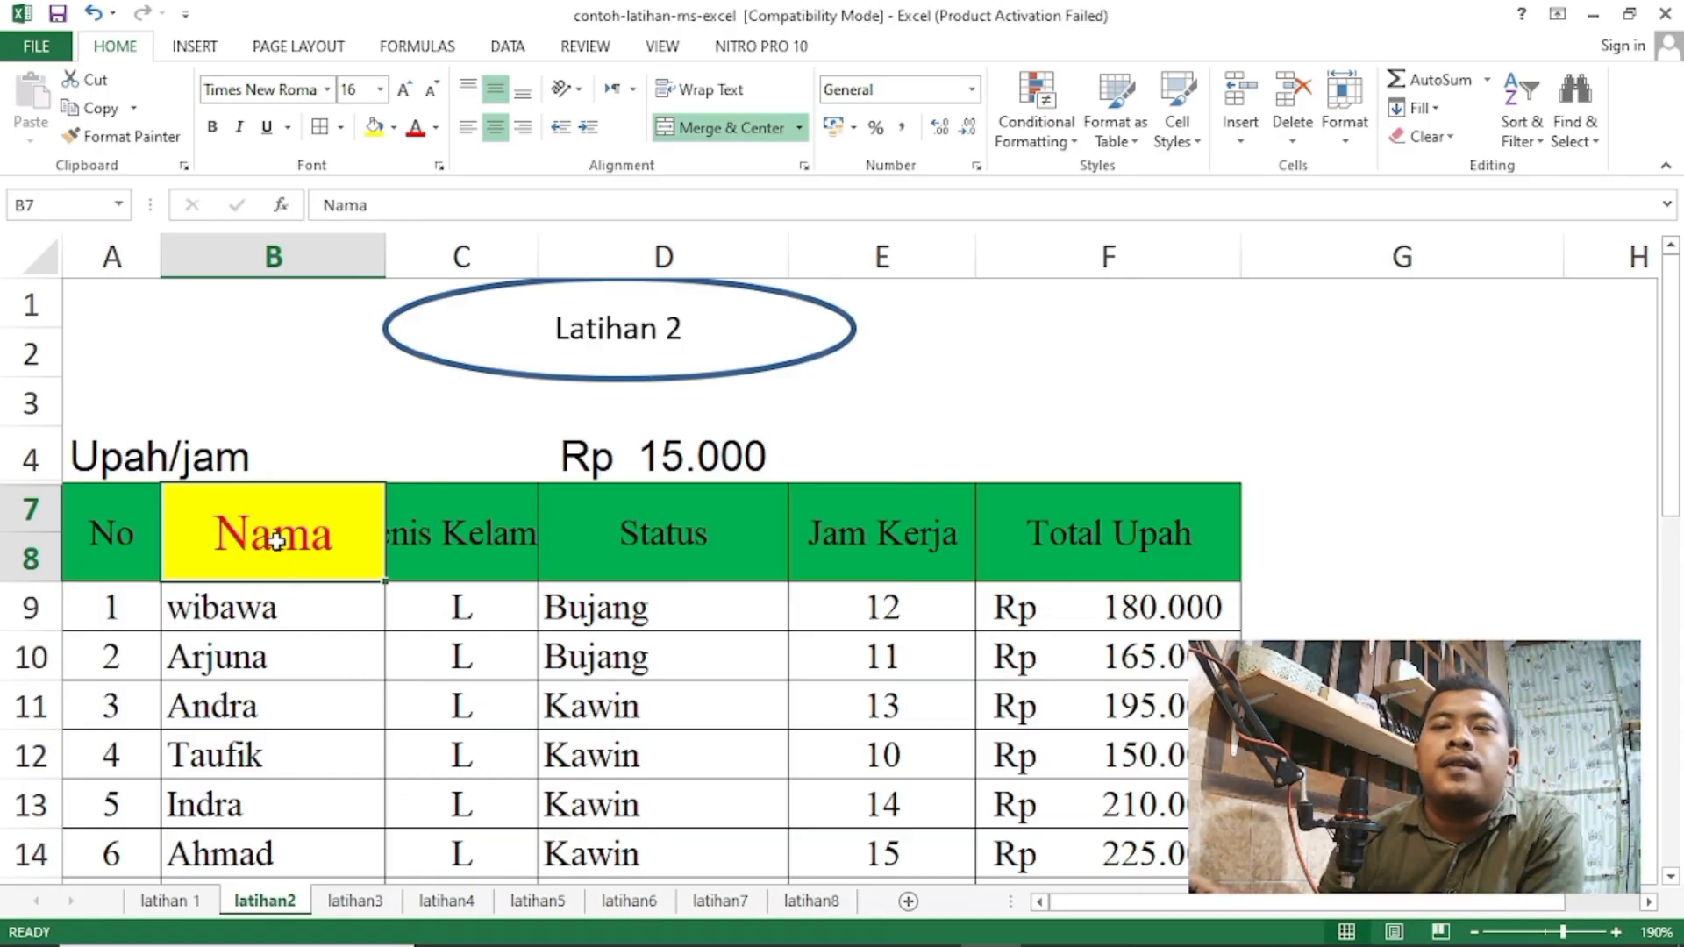